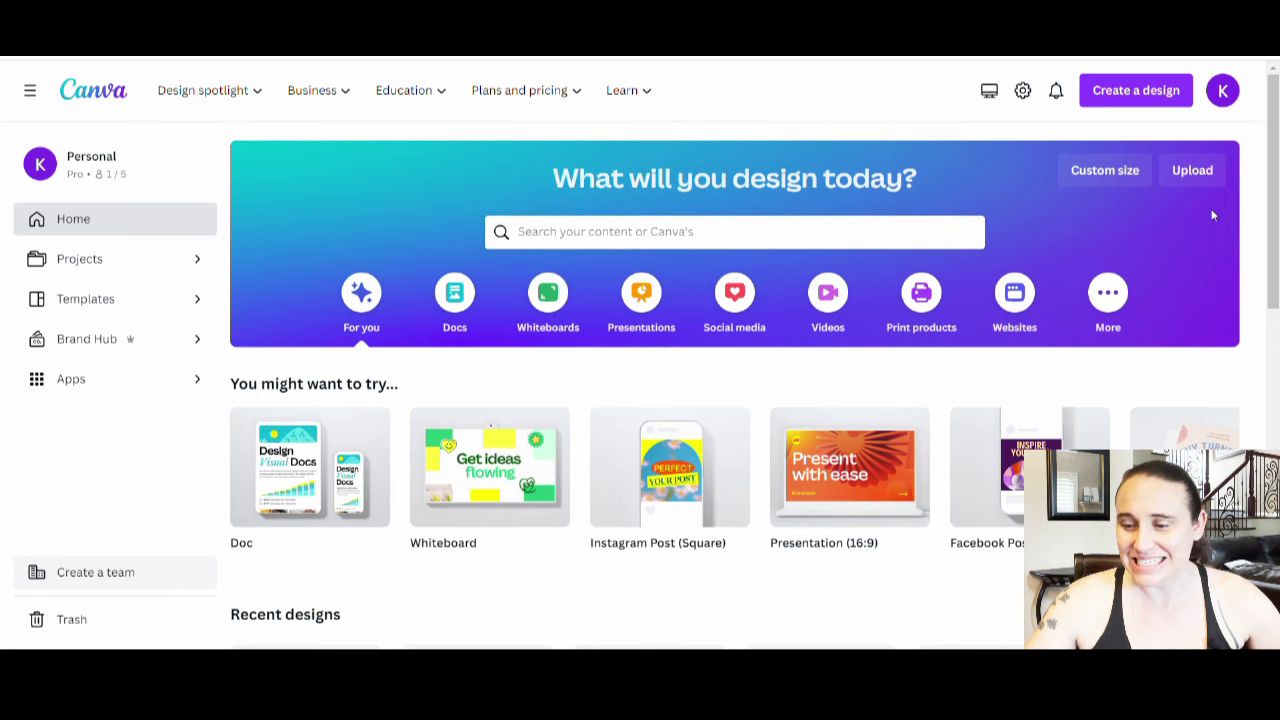
# Create a 4500 × 5400 px design and fill its page background with solid black.
pyautogui.click(1113, 188)
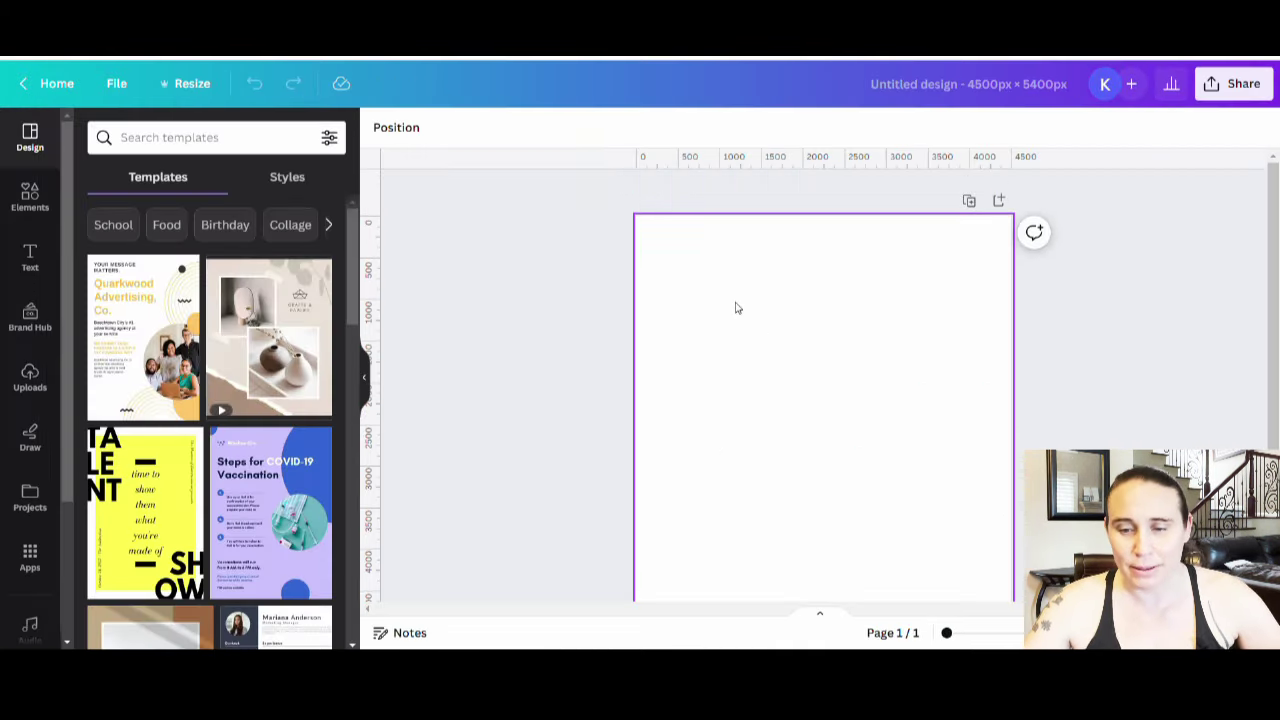
pyautogui.click(720, 291)
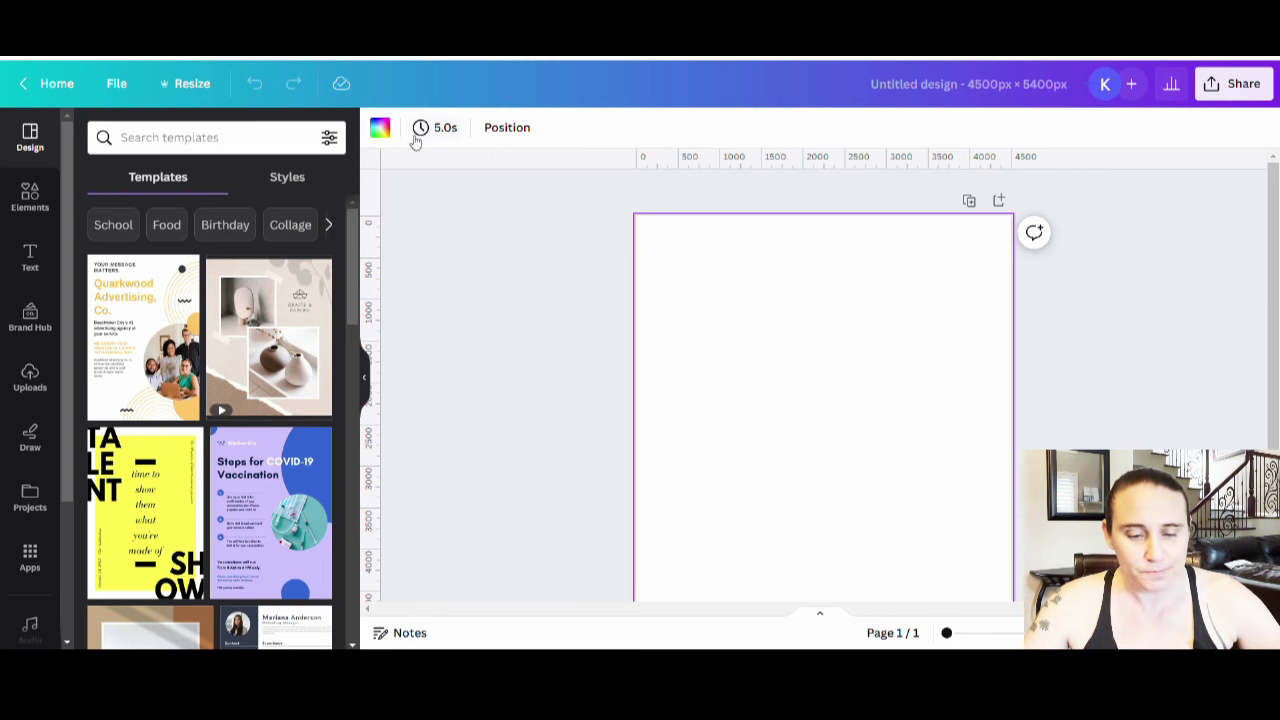
pyautogui.click(379, 127)
pyautogui.click(97, 455)
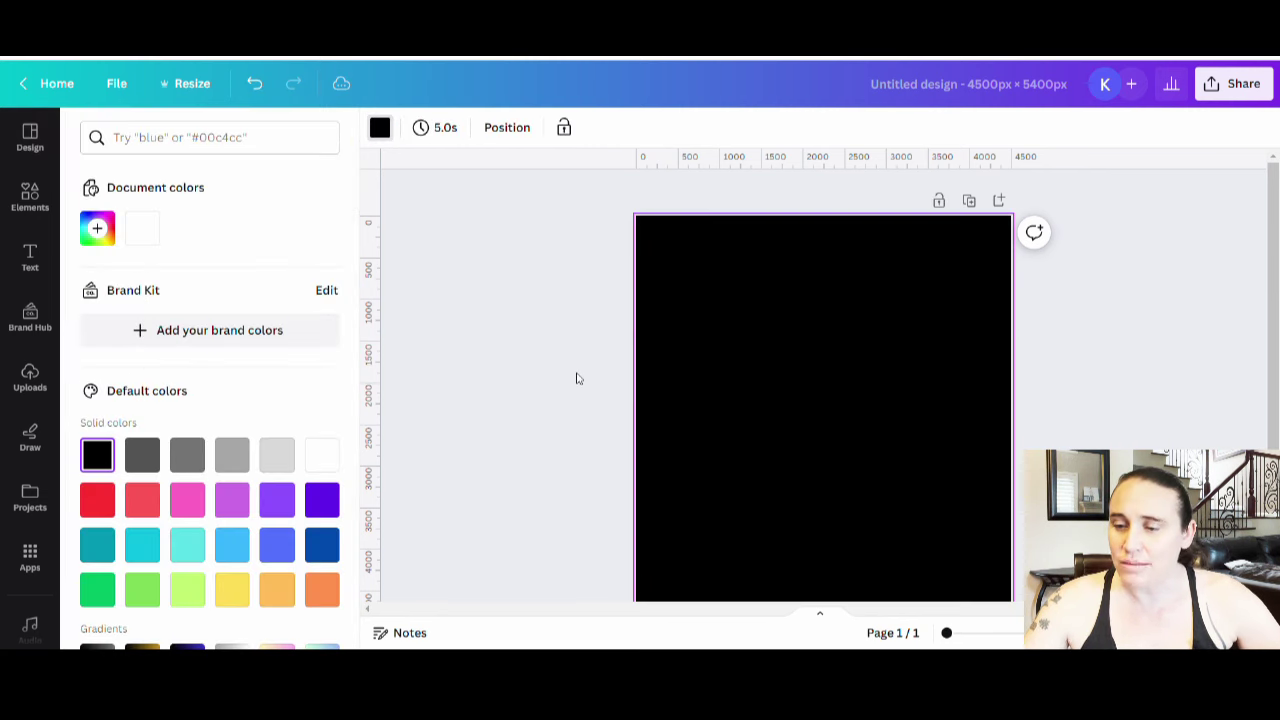
pyautogui.click(576, 378)
pyautogui.click(1088, 313)
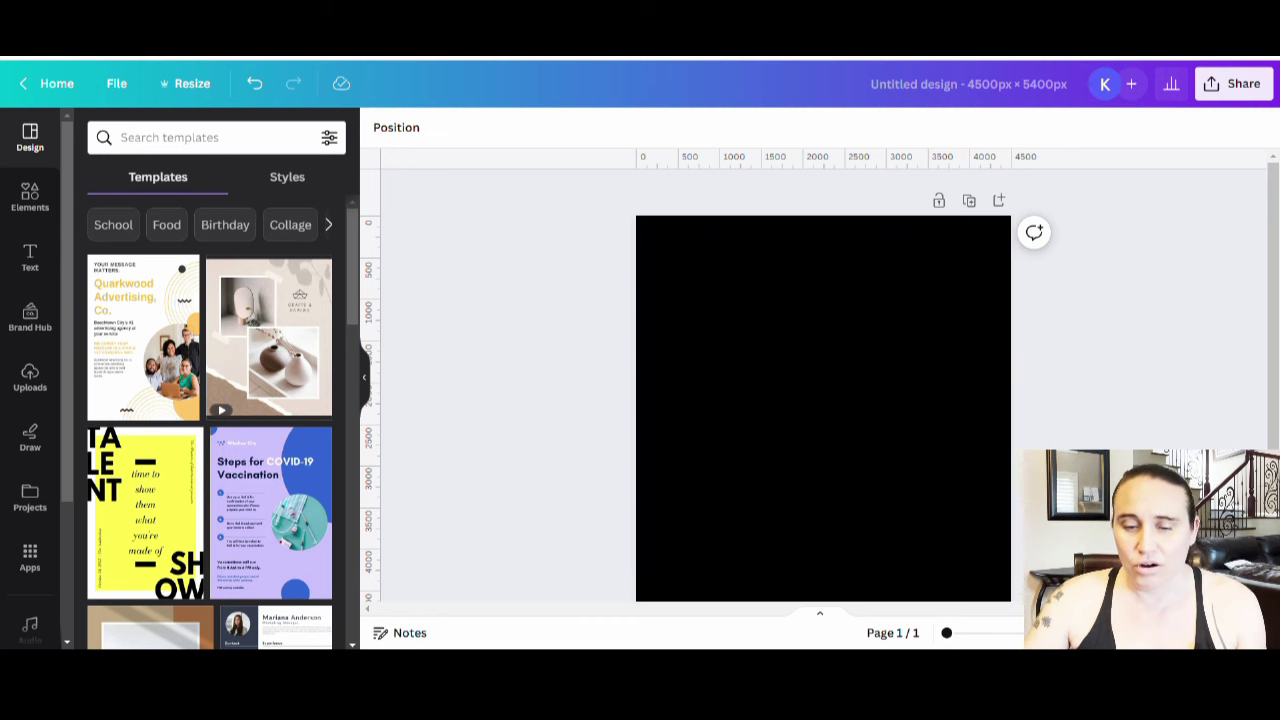
# Return to Creative Fabrica and scroll down the Printable Illustrations results.
pyautogui.hotkey('ctrl', 'Tab')
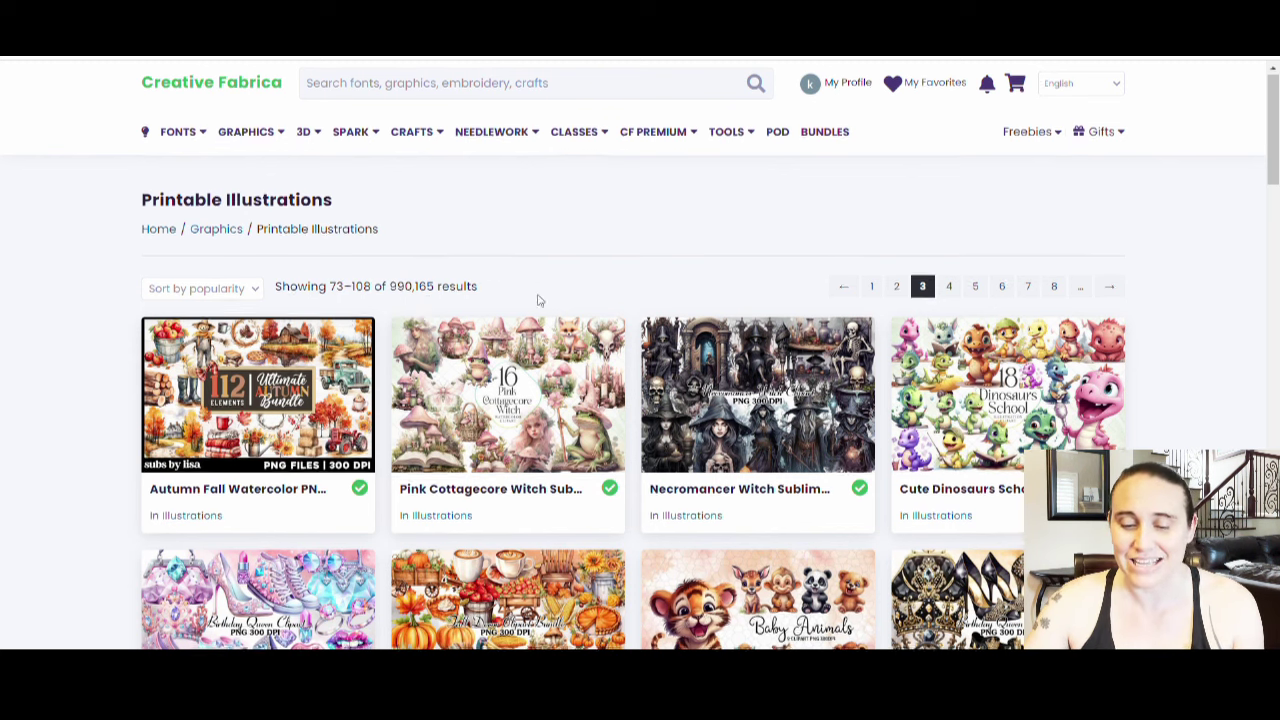
pyautogui.scroll(-5, 400, 280)
pyautogui.scroll(-5, 388, 228)
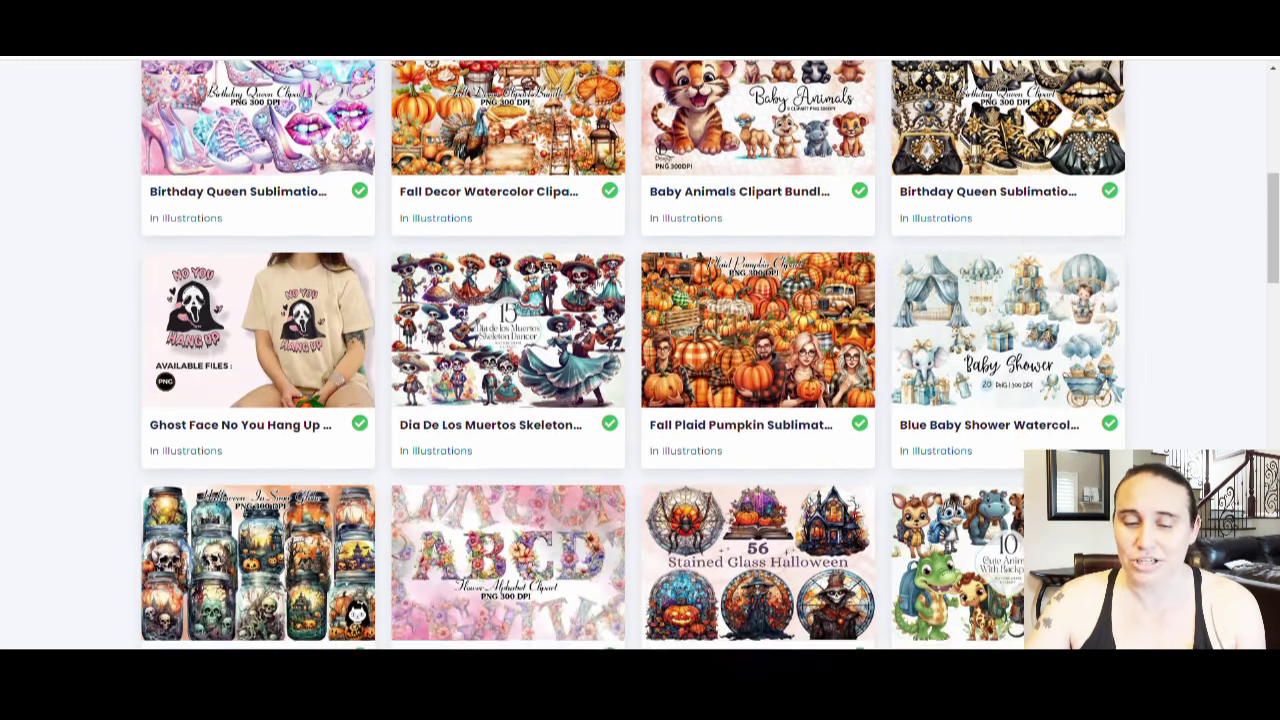
pyautogui.scroll(-6, 700, 304)
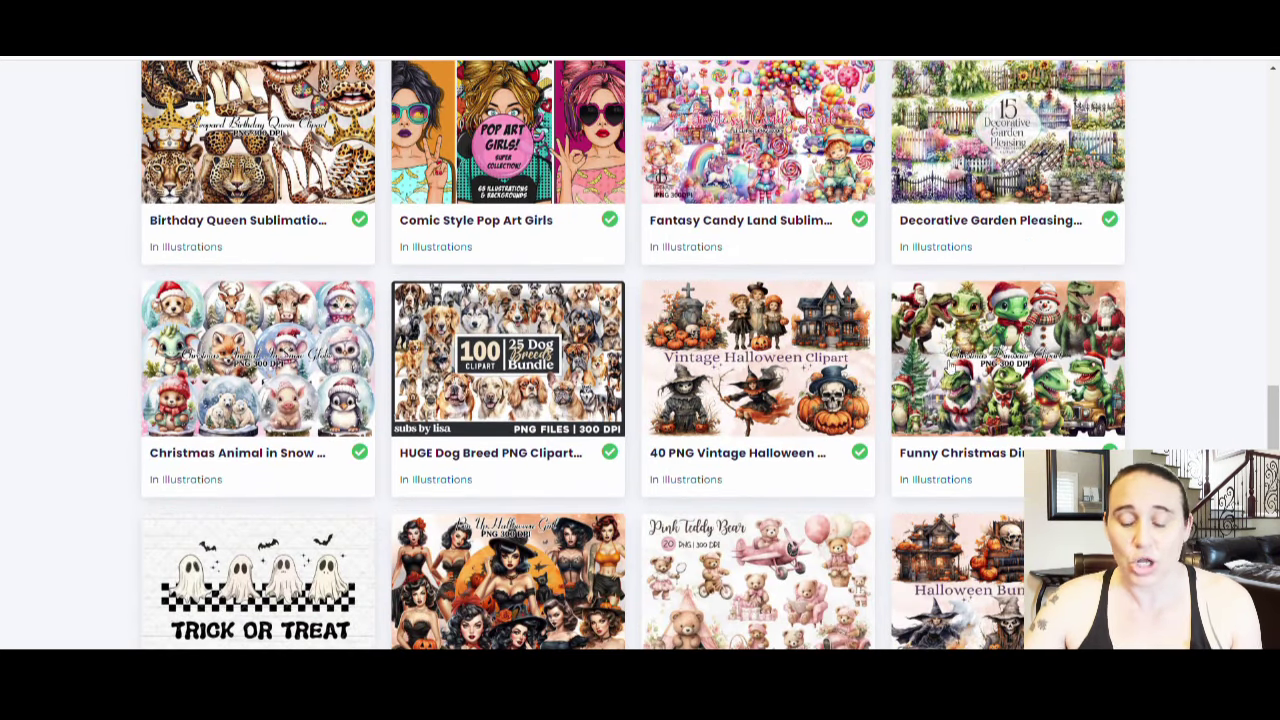
pyautogui.scroll(-3, 668, 304)
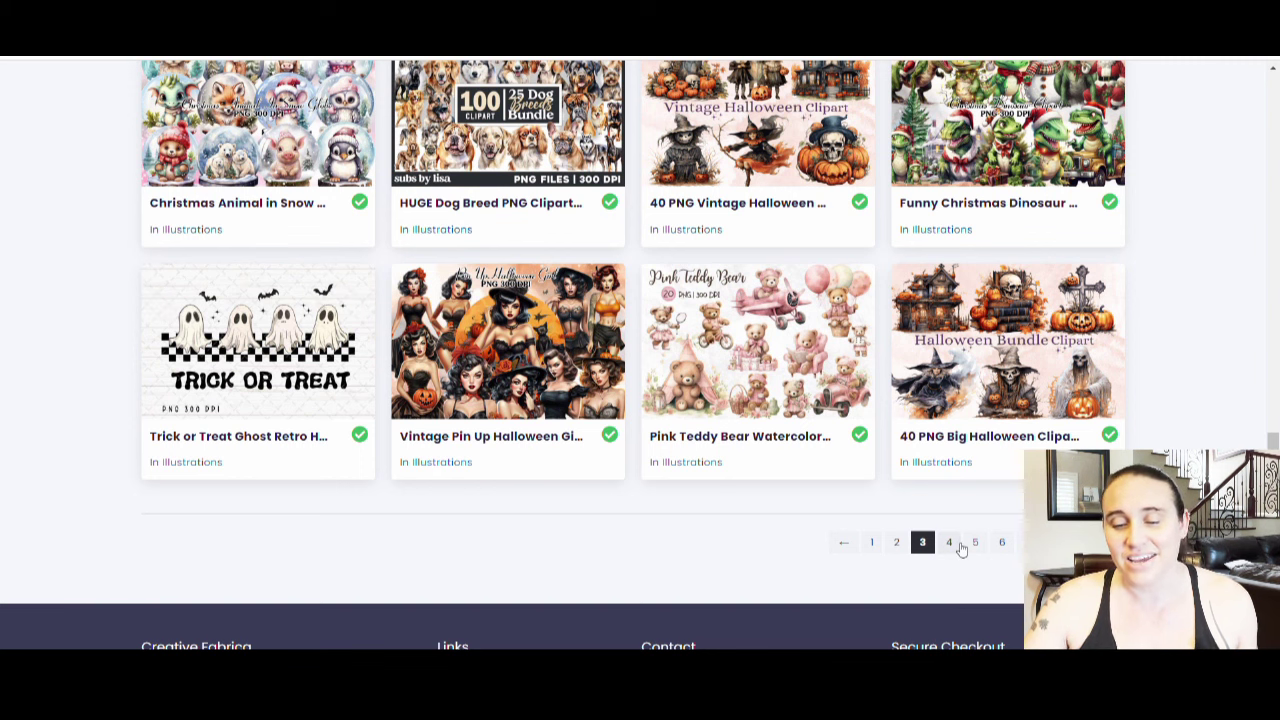
# Go to results page 4 and browse listings such as Fairy Owl on Book.
pyautogui.click(950, 542)
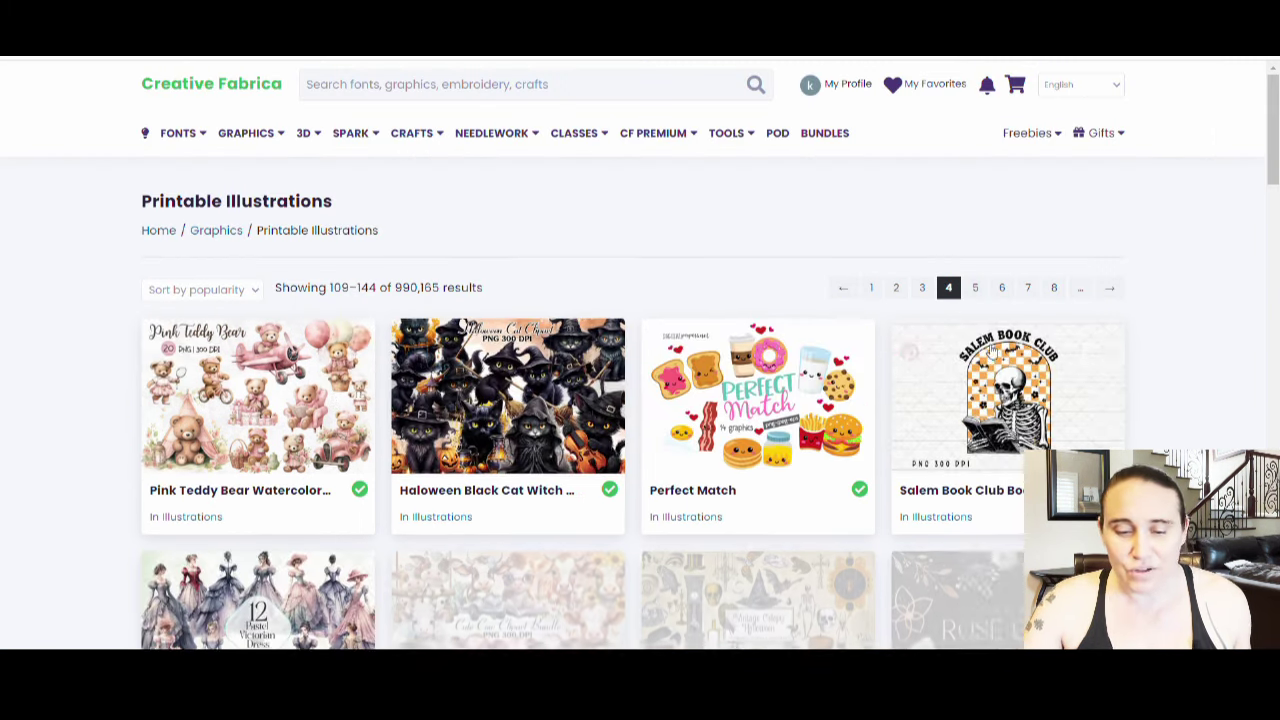
pyautogui.scroll(-3, 855, 337)
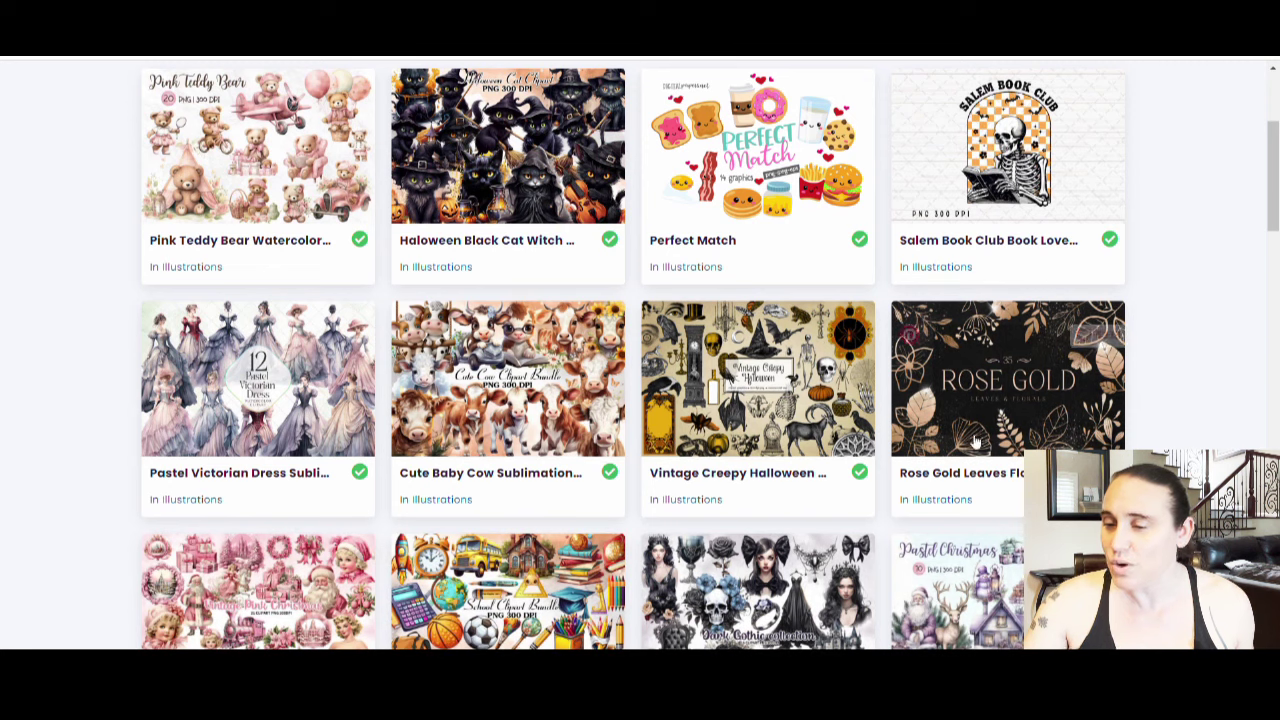
pyautogui.moveTo(1072, 145)
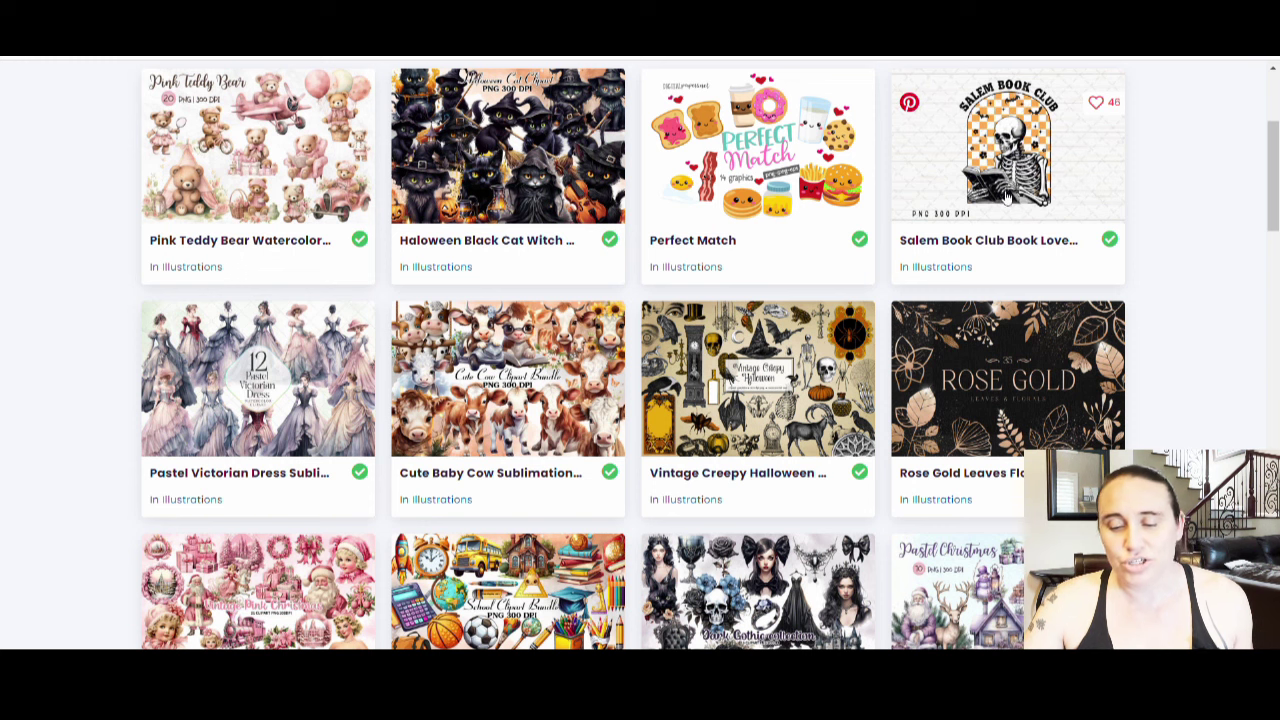
pyautogui.scroll(-2, 862, 258)
pyautogui.scroll(-6, 862, 258)
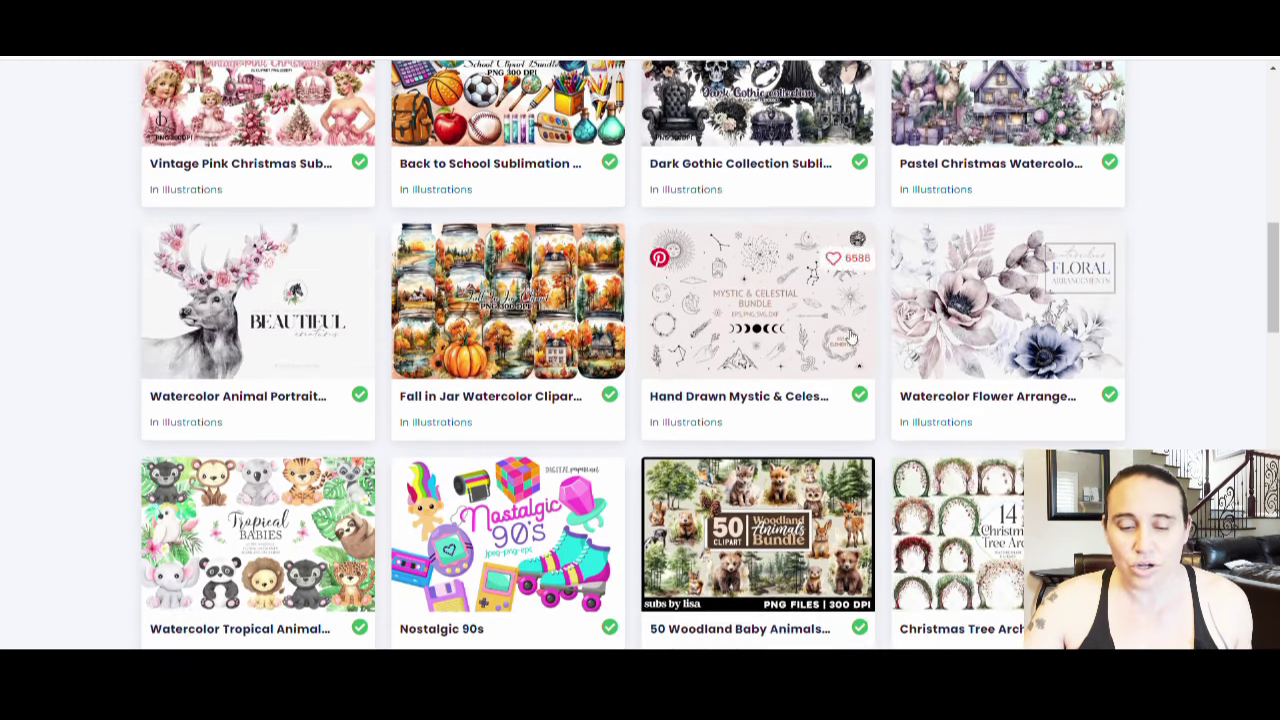
pyautogui.scroll(-4, 548, 396)
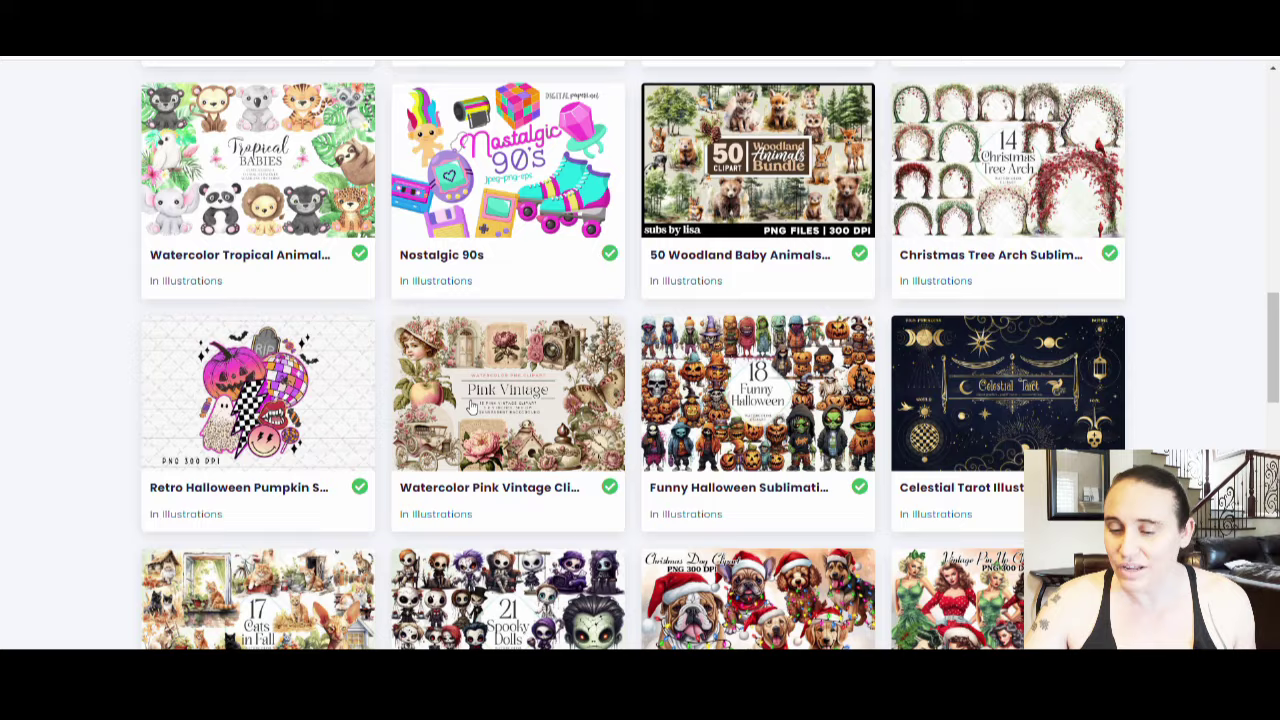
pyautogui.scroll(-2, 1027, 272)
pyautogui.scroll(-3, 389, 329)
pyautogui.scroll(-3, 777, 337)
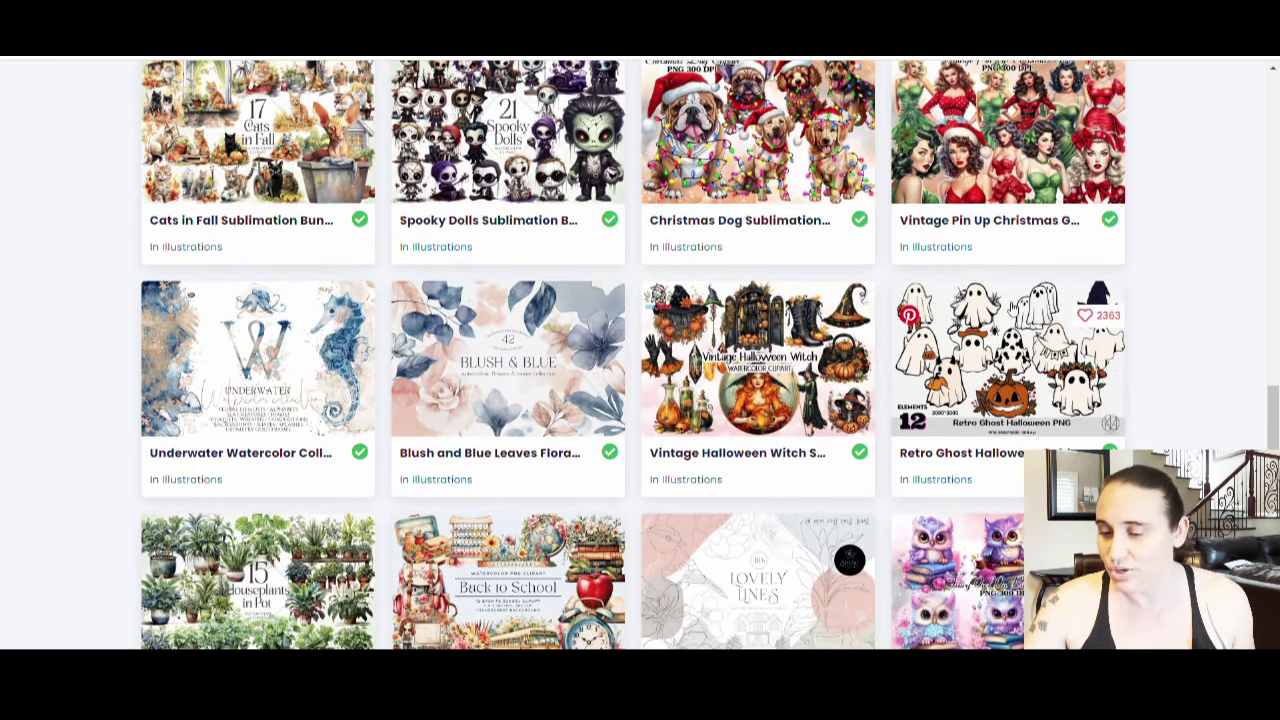
pyautogui.scroll(-1, 665, 319)
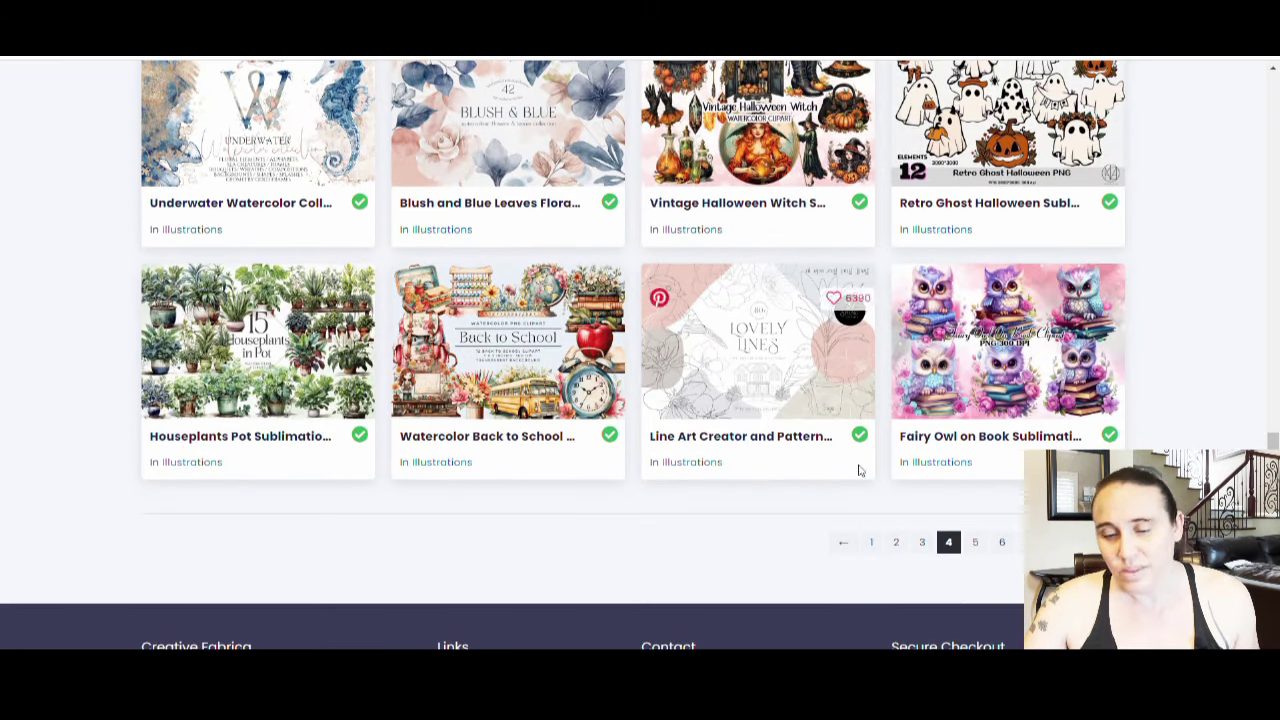
# Jump to page 5 of the Printable Illustrations results and scroll through its listings.
pyautogui.click(976, 544)
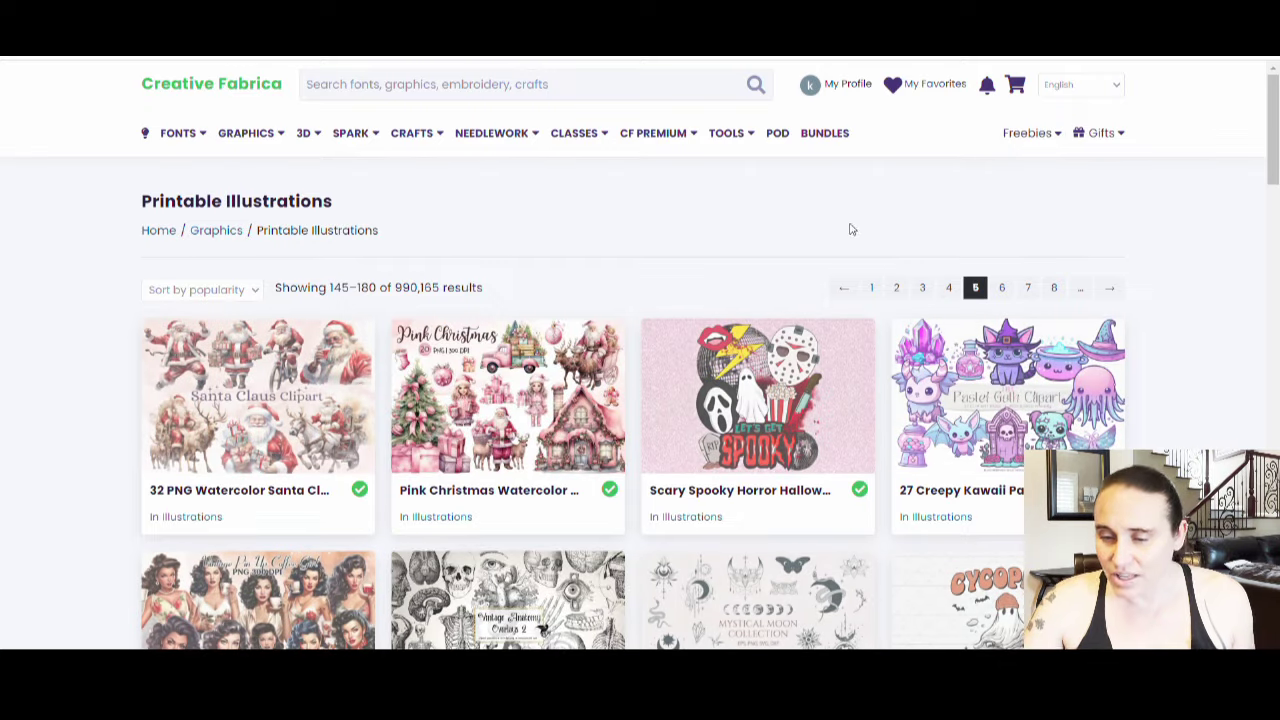
pyautogui.scroll(-2, 886, 214)
pyautogui.scroll(-1, 886, 214)
pyautogui.scroll(-3, 1030, 240)
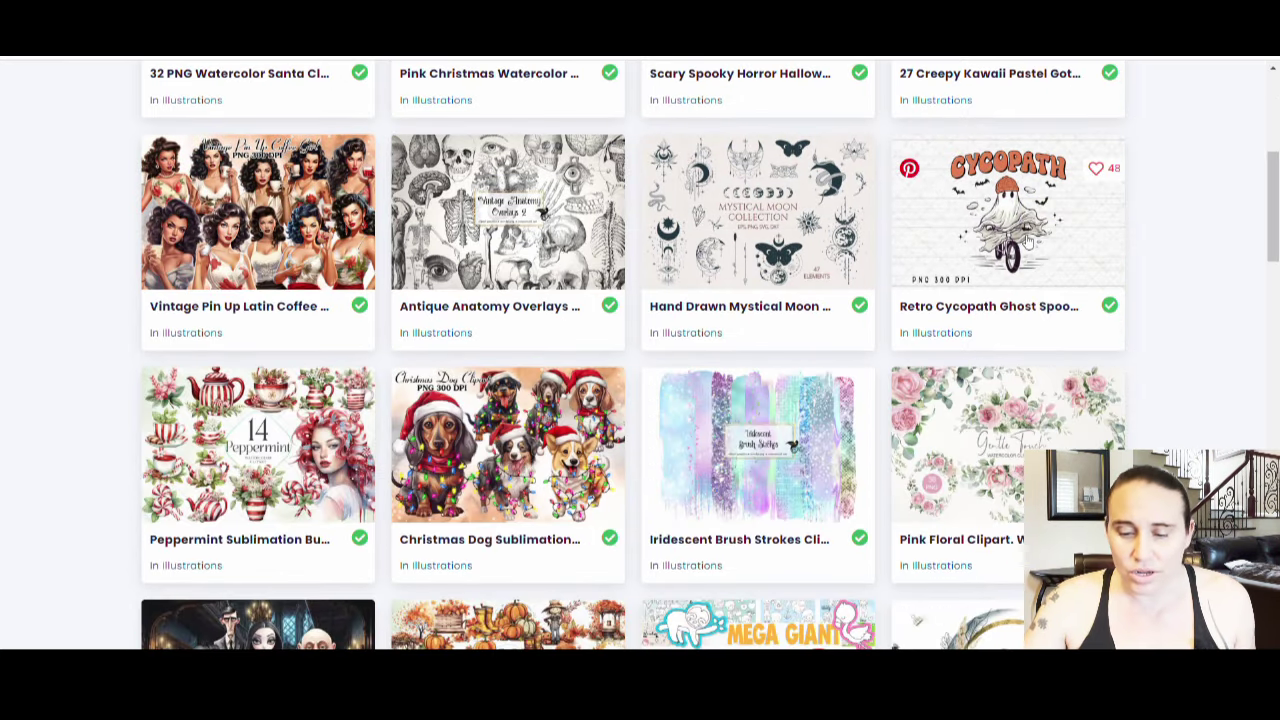
pyautogui.scroll(-1, 1035, 243)
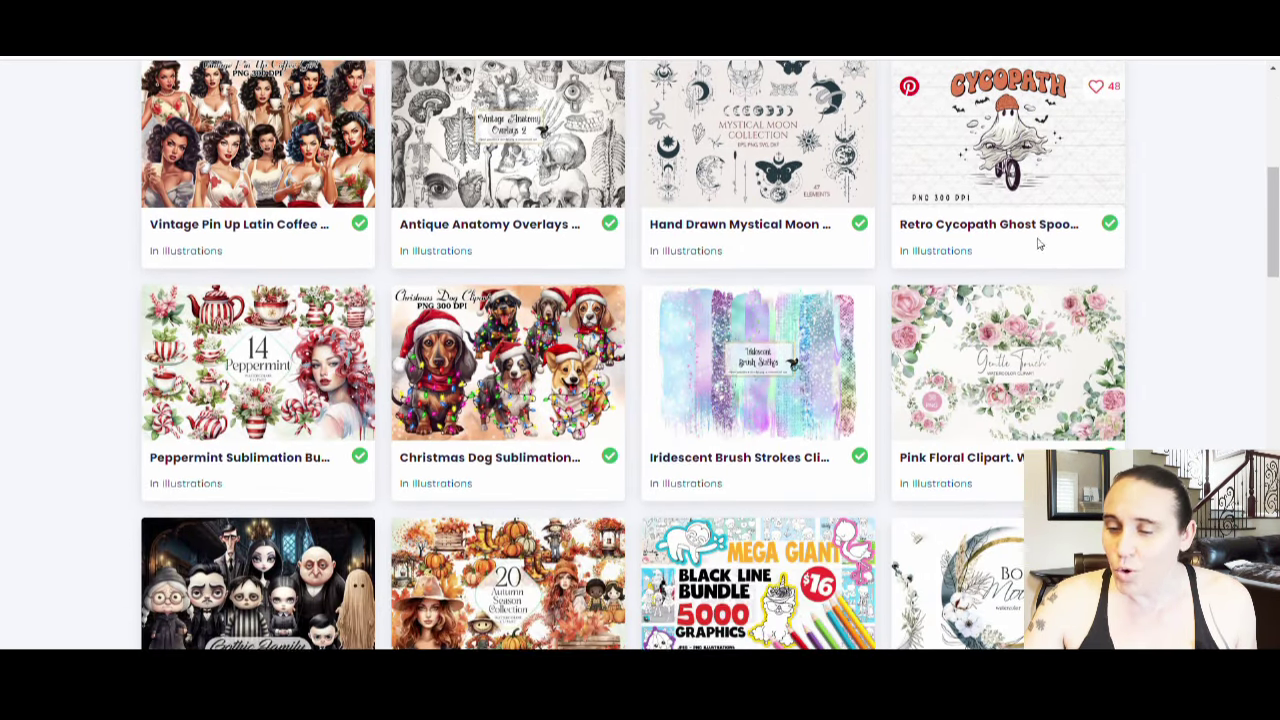
pyautogui.scroll(2, 1010, 255)
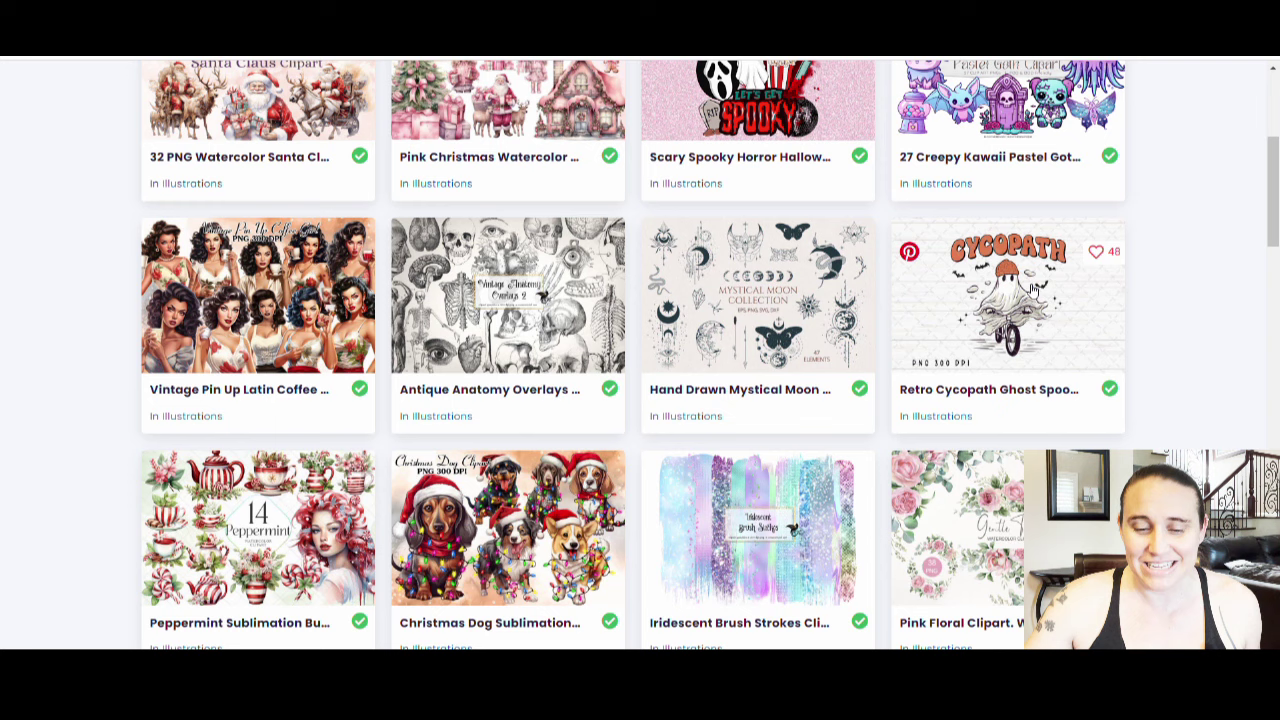
pyautogui.scroll(-4, 614, 240)
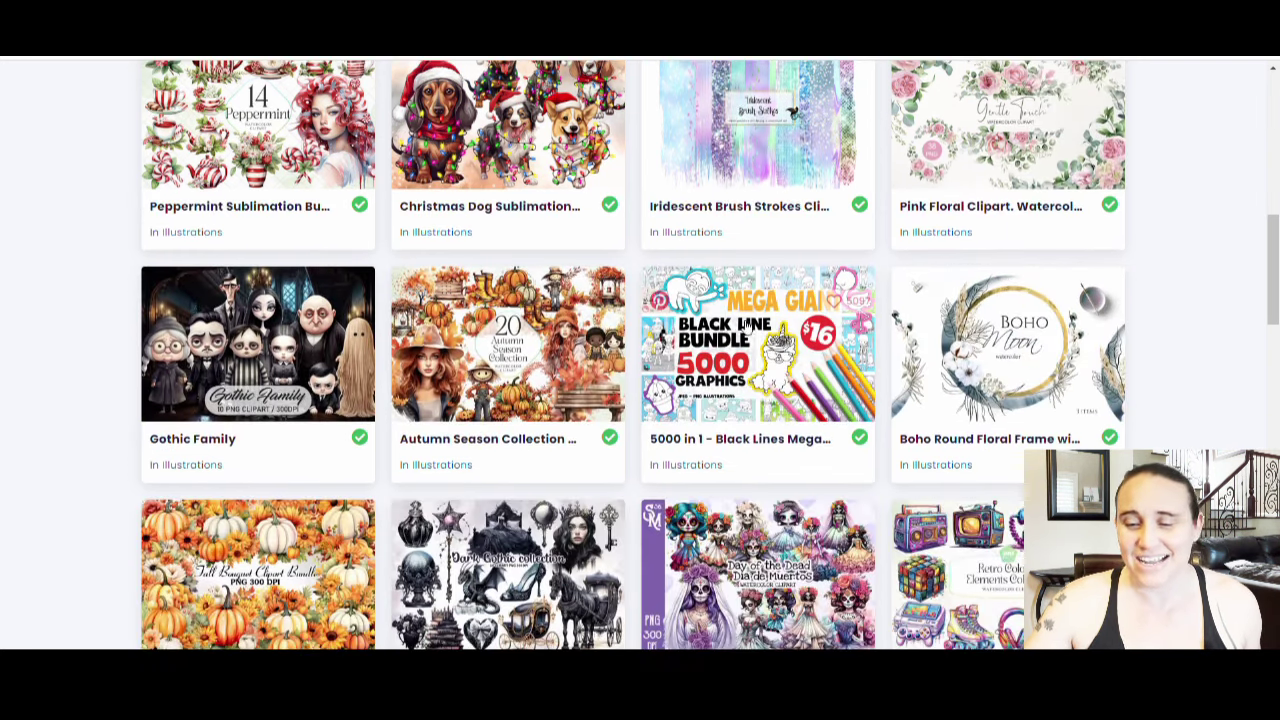
pyautogui.scroll(-5, 748, 325)
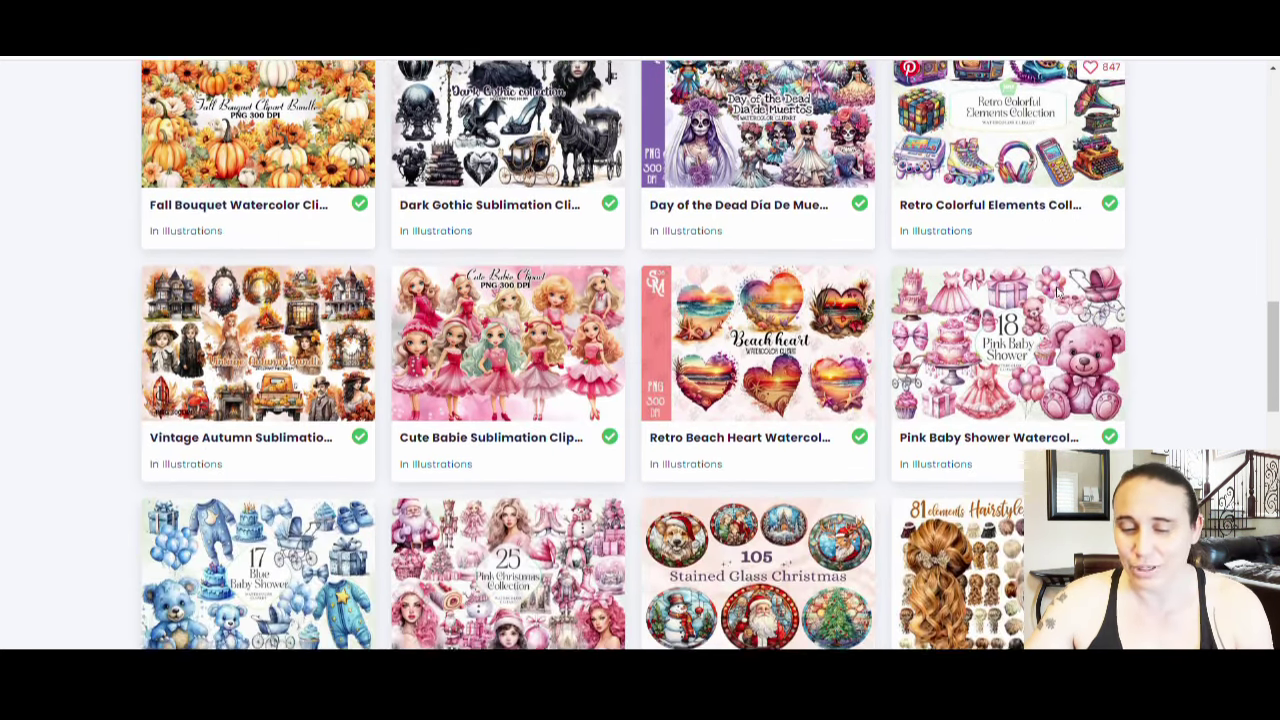
pyautogui.scroll(-1, 1050, 310)
pyautogui.scroll(-3, 814, 551)
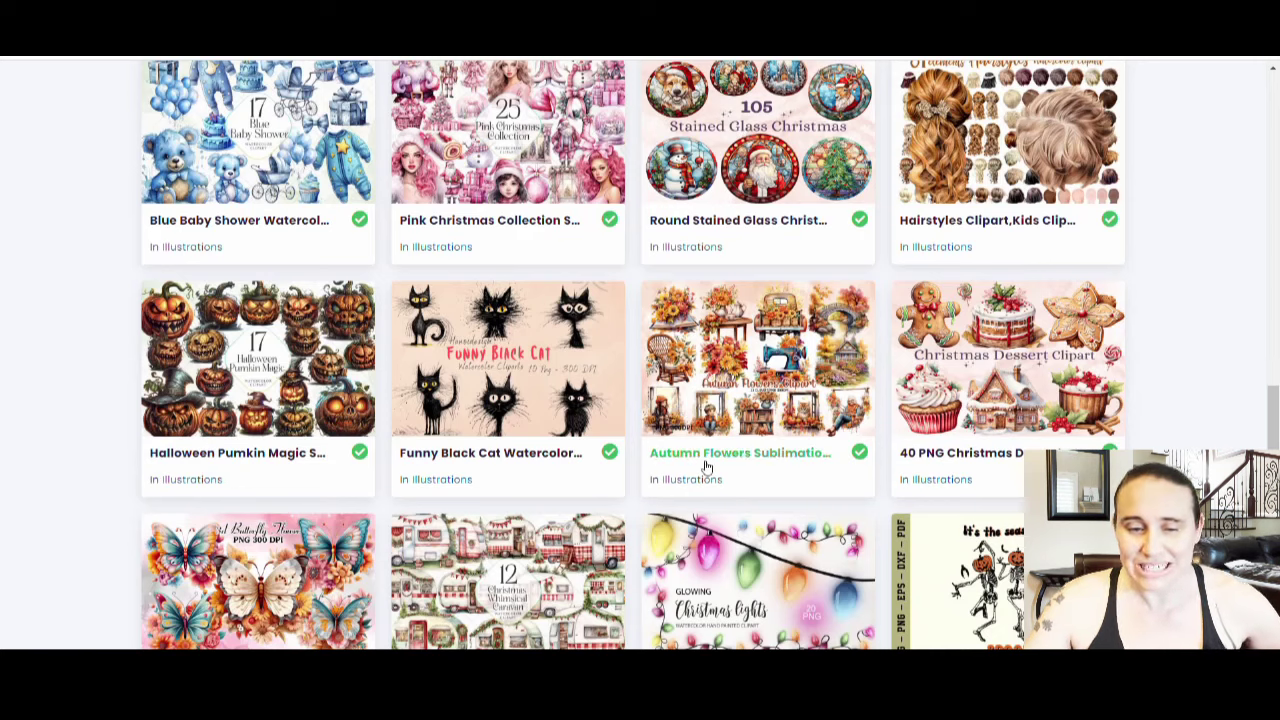
pyautogui.scroll(-2, 706, 466)
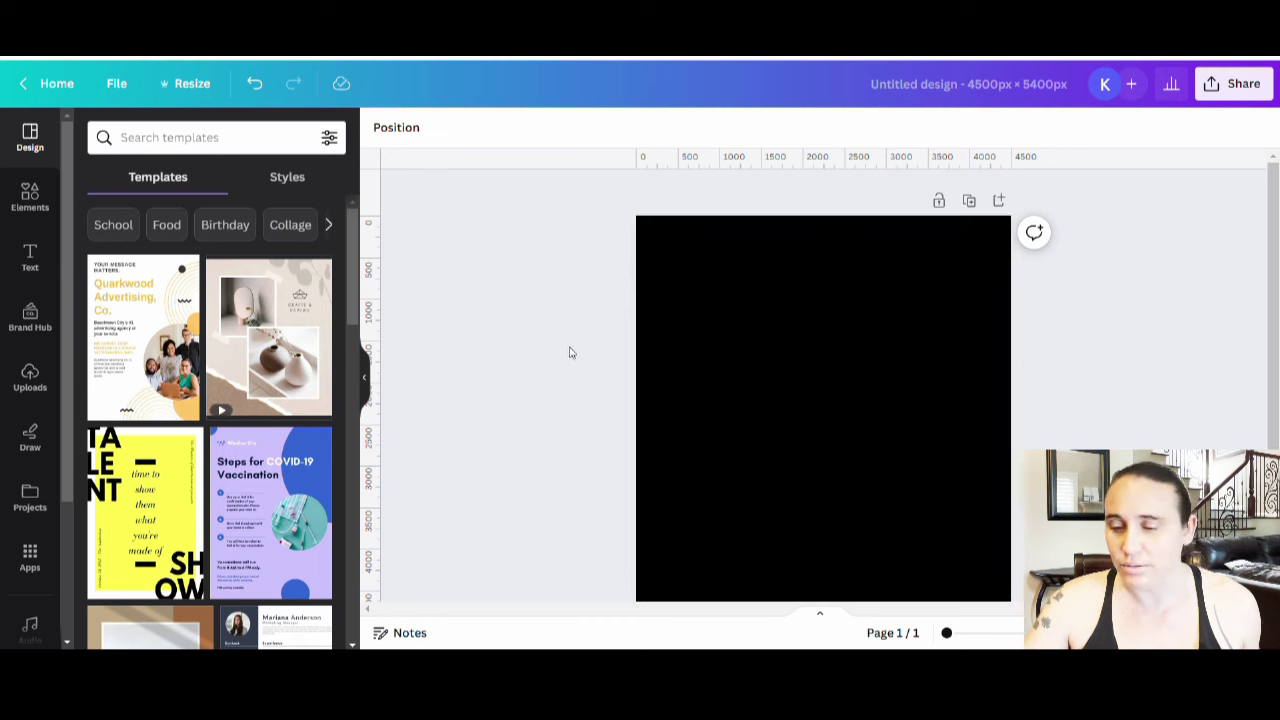
# Show the uploaded Western Halloween graphics, including Howdy Ghouls, beside the black design.
pyautogui.click(30, 378)
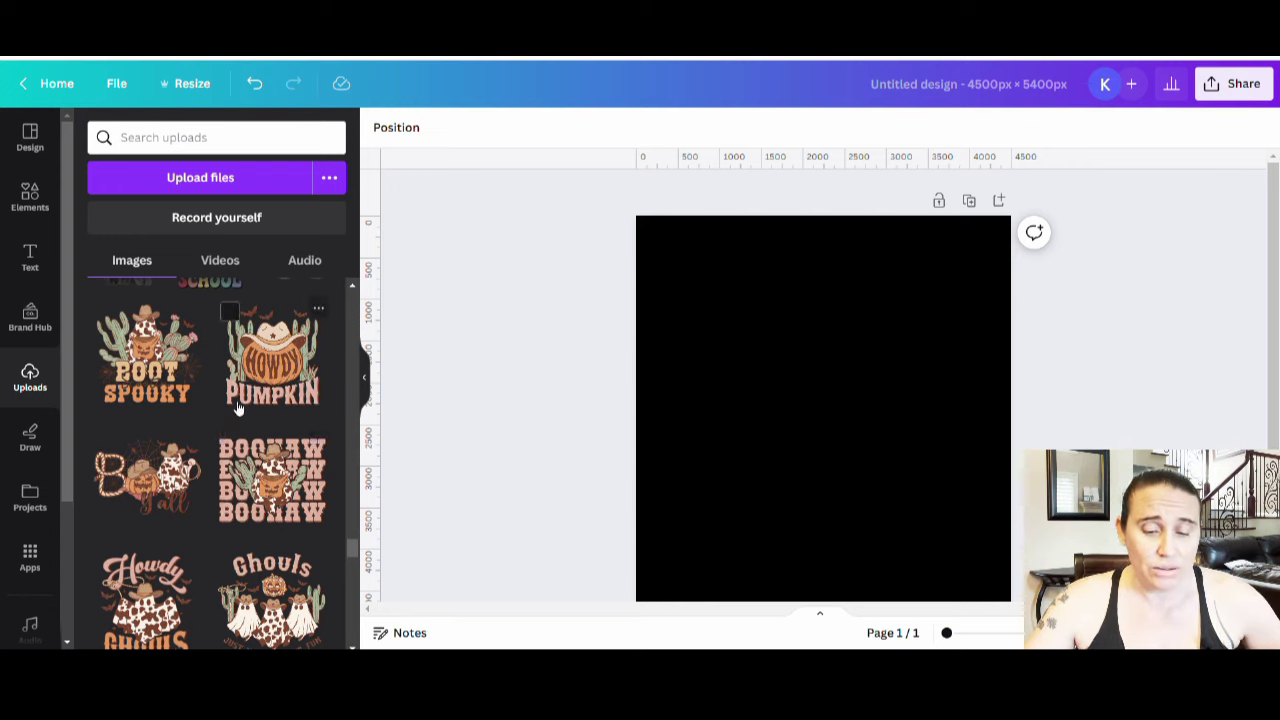
# Add the Howdy Ghouls upload, enlarge it to nearly fill the page, and centre it horizontally.
pyautogui.click(155, 621)
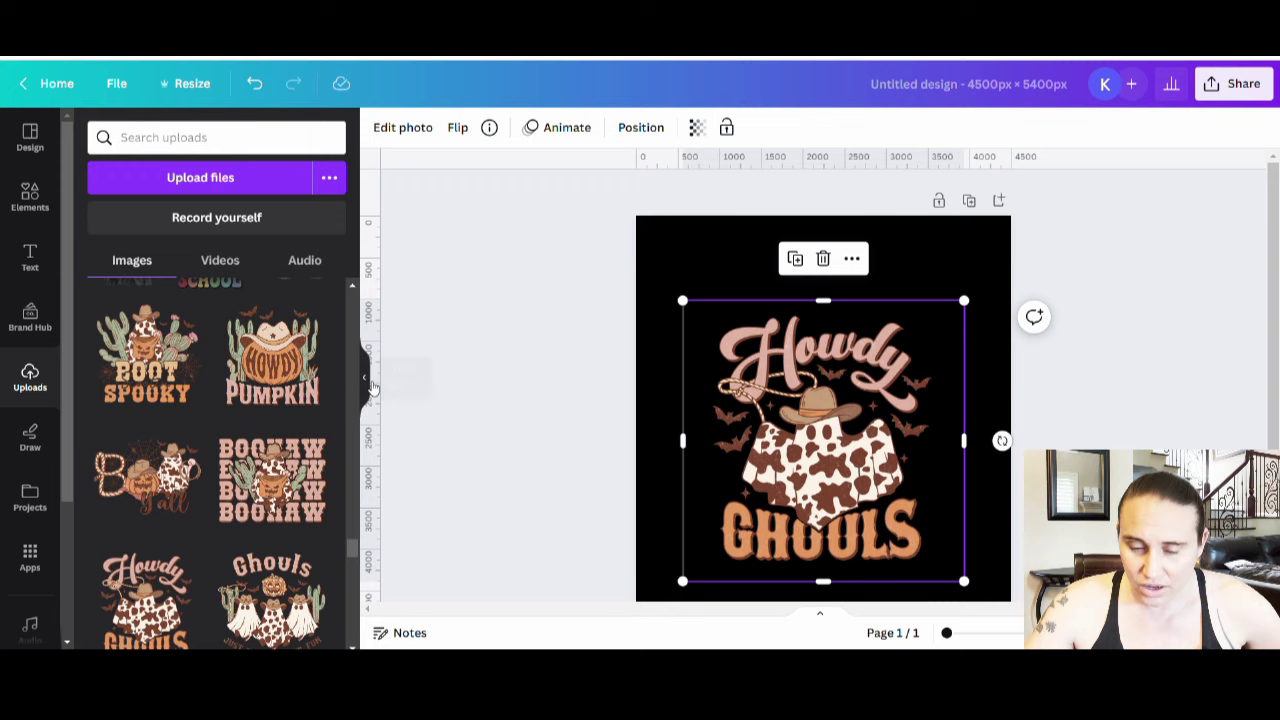
pyautogui.click(367, 380)
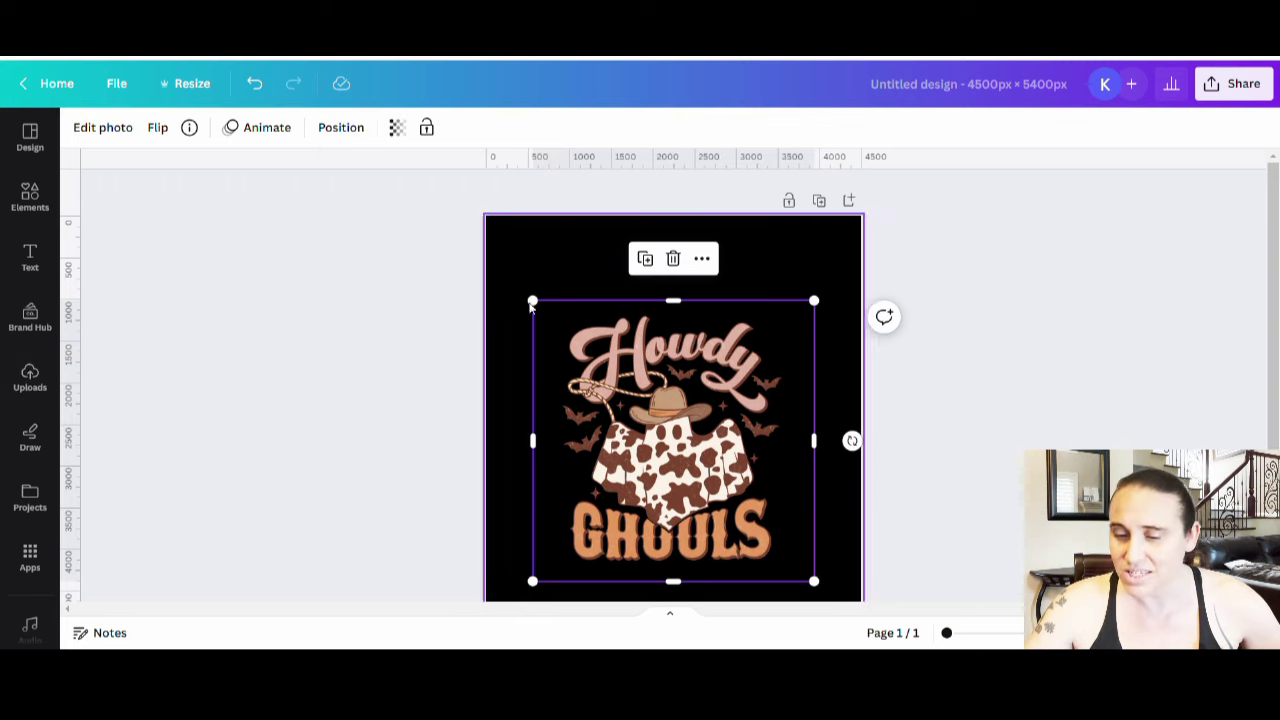
pyautogui.click(1020, 324)
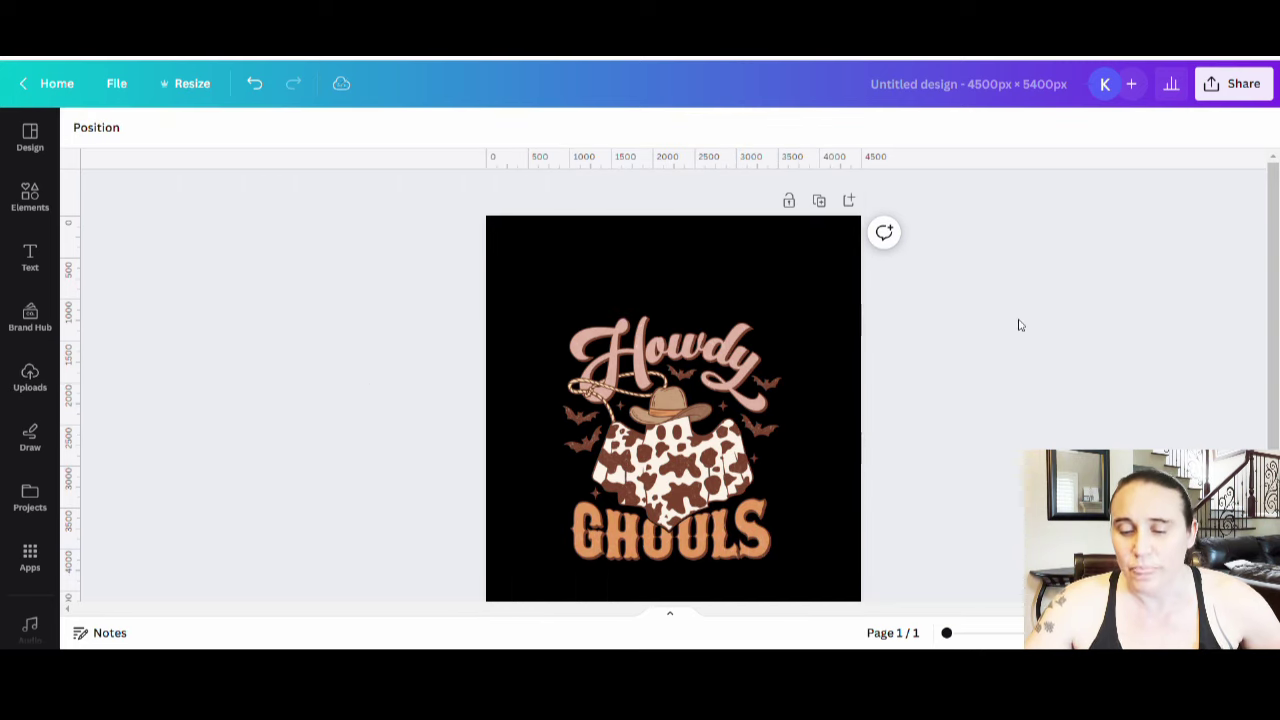
pyautogui.click(780, 492)
pyautogui.scroll(-1, 788, 486)
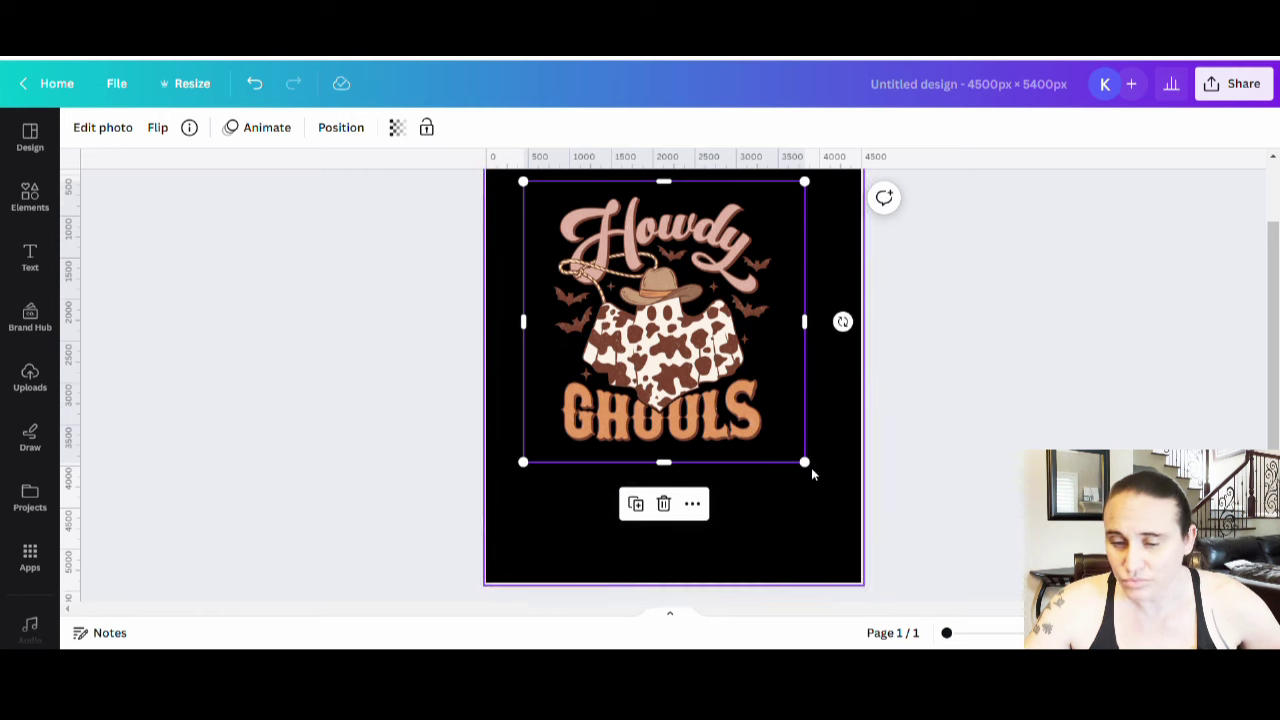
pyautogui.moveTo(805, 462); pyautogui.dragTo(860, 518)
pyautogui.moveTo(755, 462); pyautogui.dragTo(740, 465)
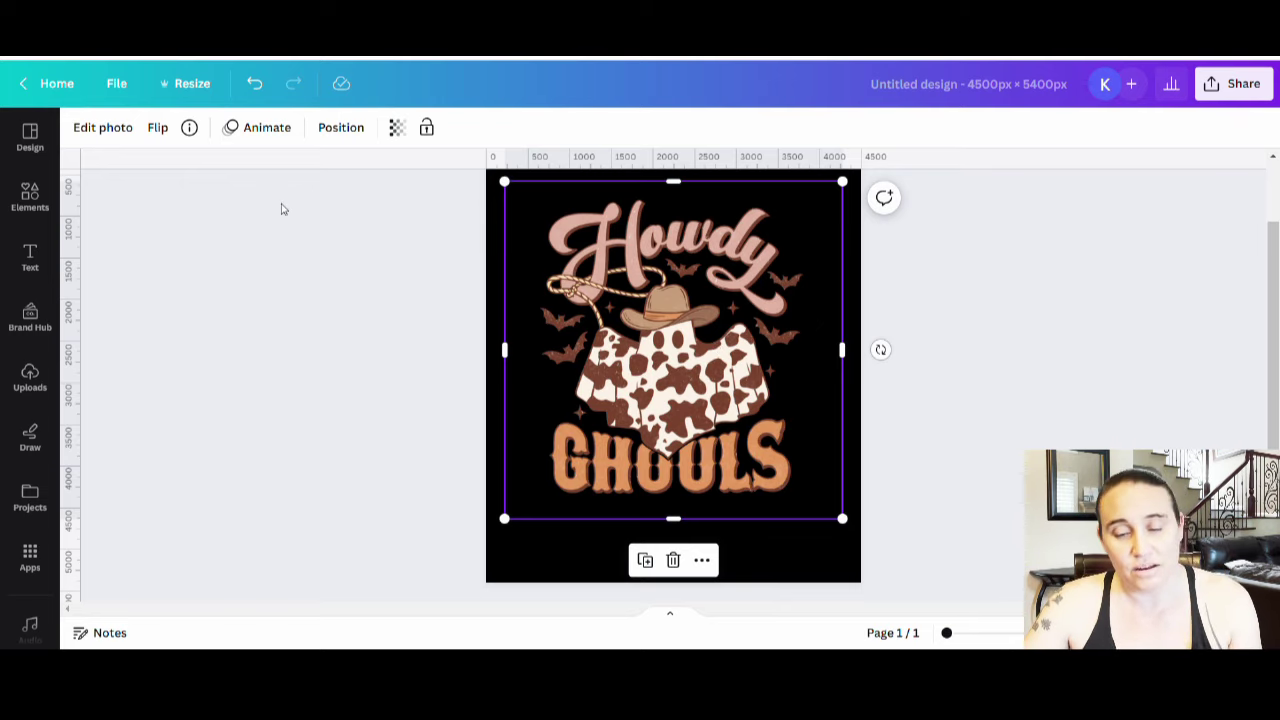
# Apply a white (#FFFFFF) Outline shadow effect to the Howdy Ghouls graphic.
pyautogui.click(108, 134)
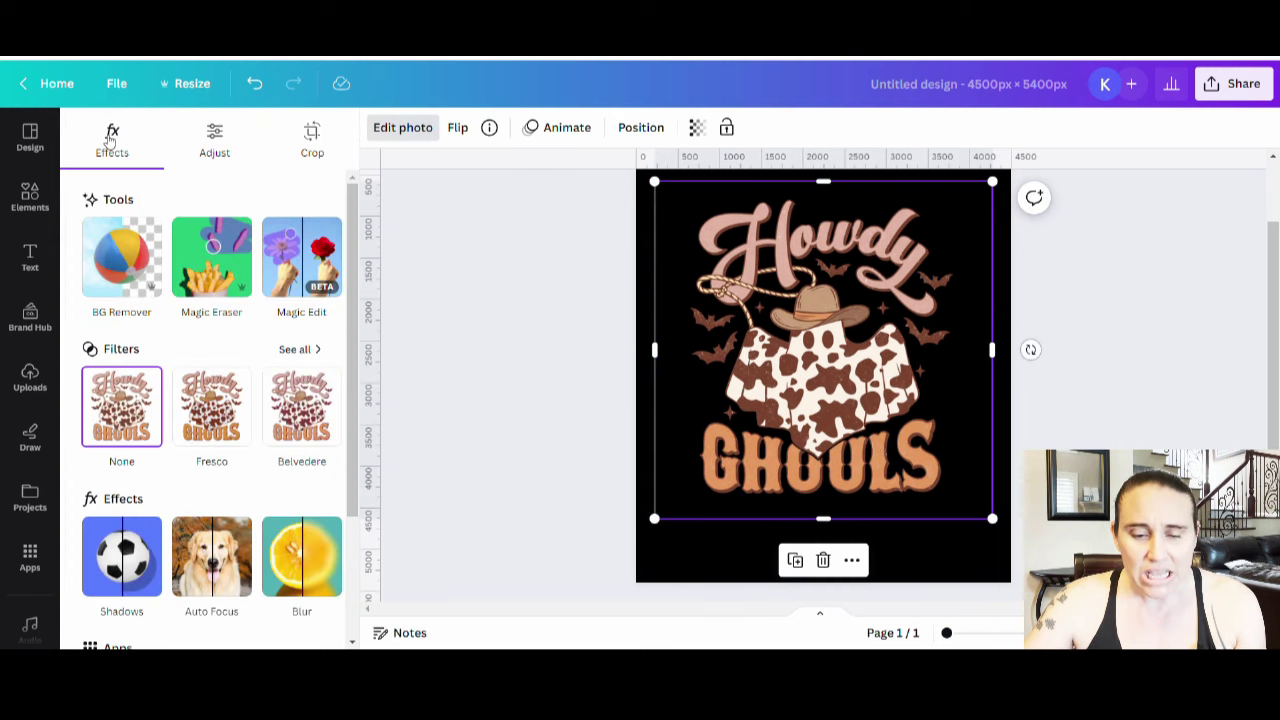
pyautogui.scroll(-3, 143, 450)
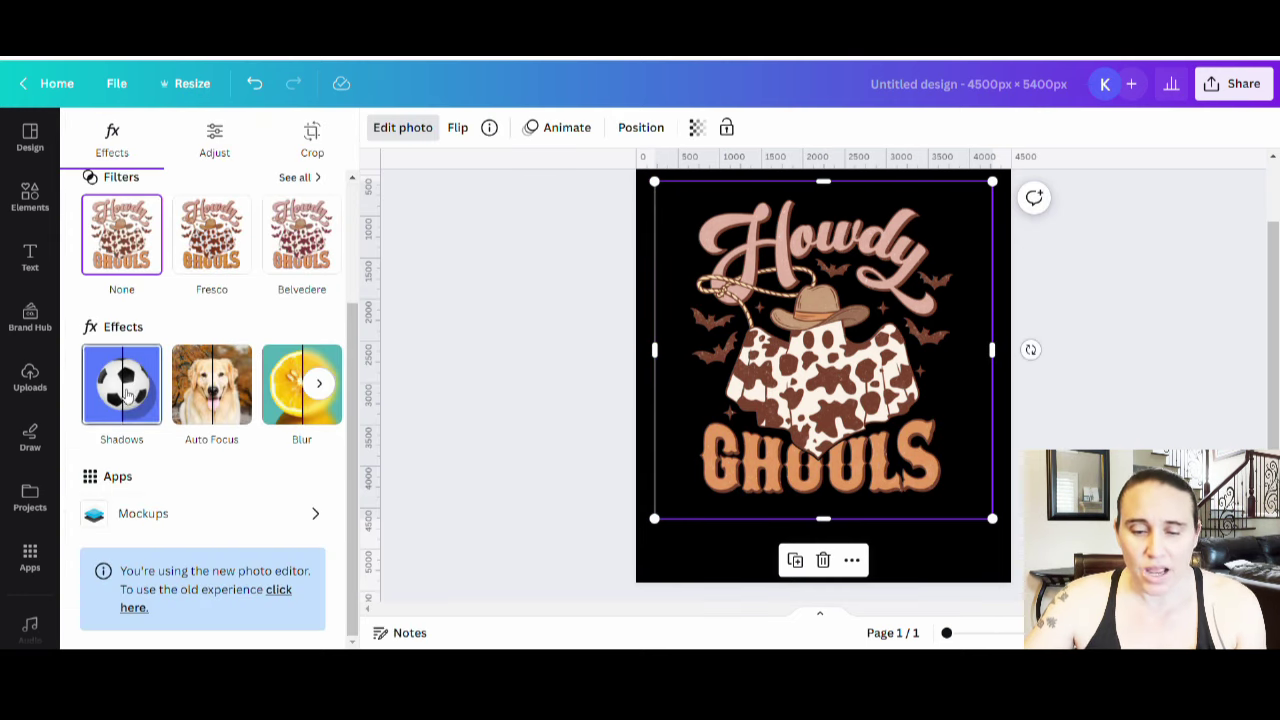
pyautogui.click(125, 395)
pyautogui.click(318, 333)
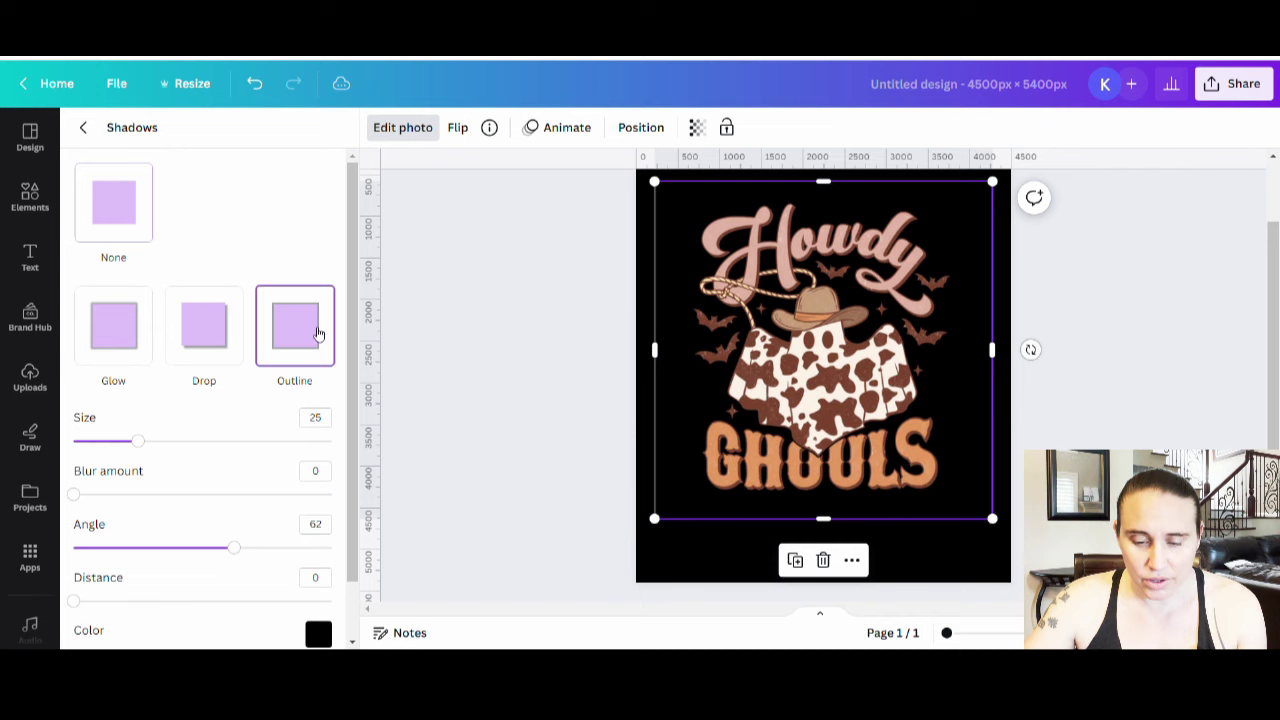
pyautogui.click(318, 634)
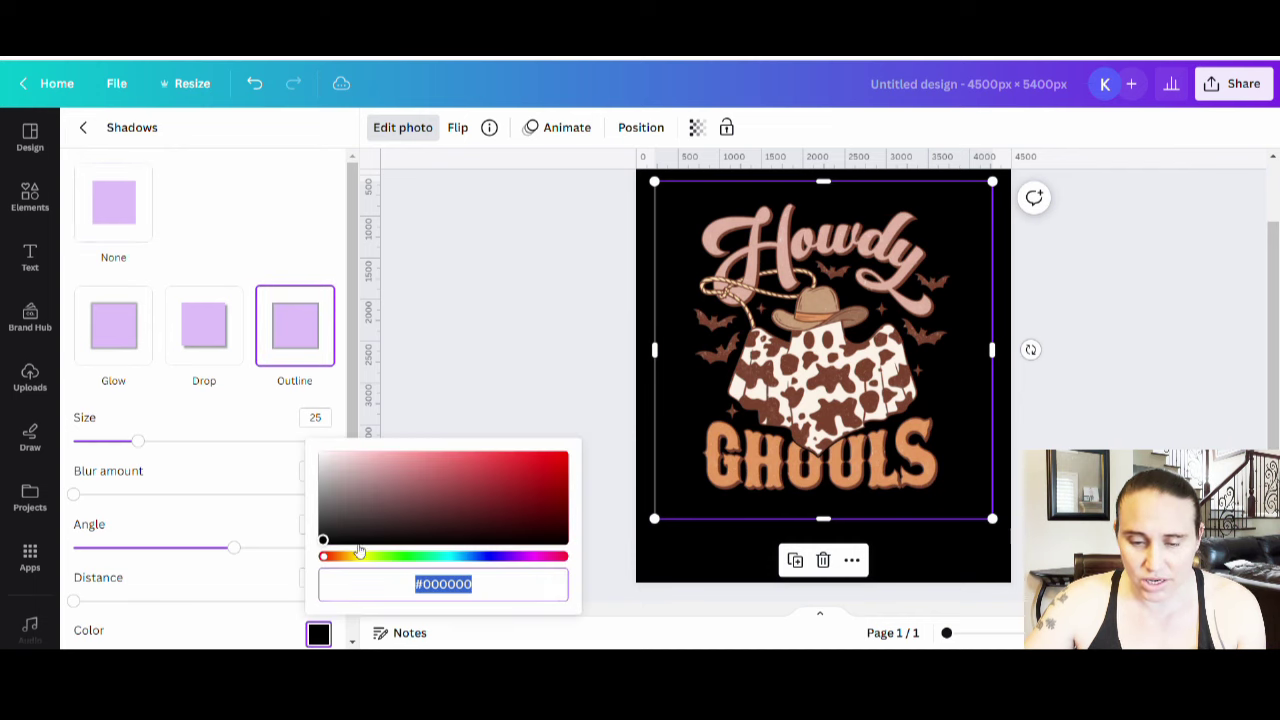
pyautogui.click(318, 456)
# Set the outline size to 11 for a thin edge and finish photo editing.
pyautogui.moveTo(137, 441)
pyautogui.mouseDown()
pyautogui.moveTo(97, 442)
pyautogui.moveTo(149, 444)
pyautogui.mouseUp()
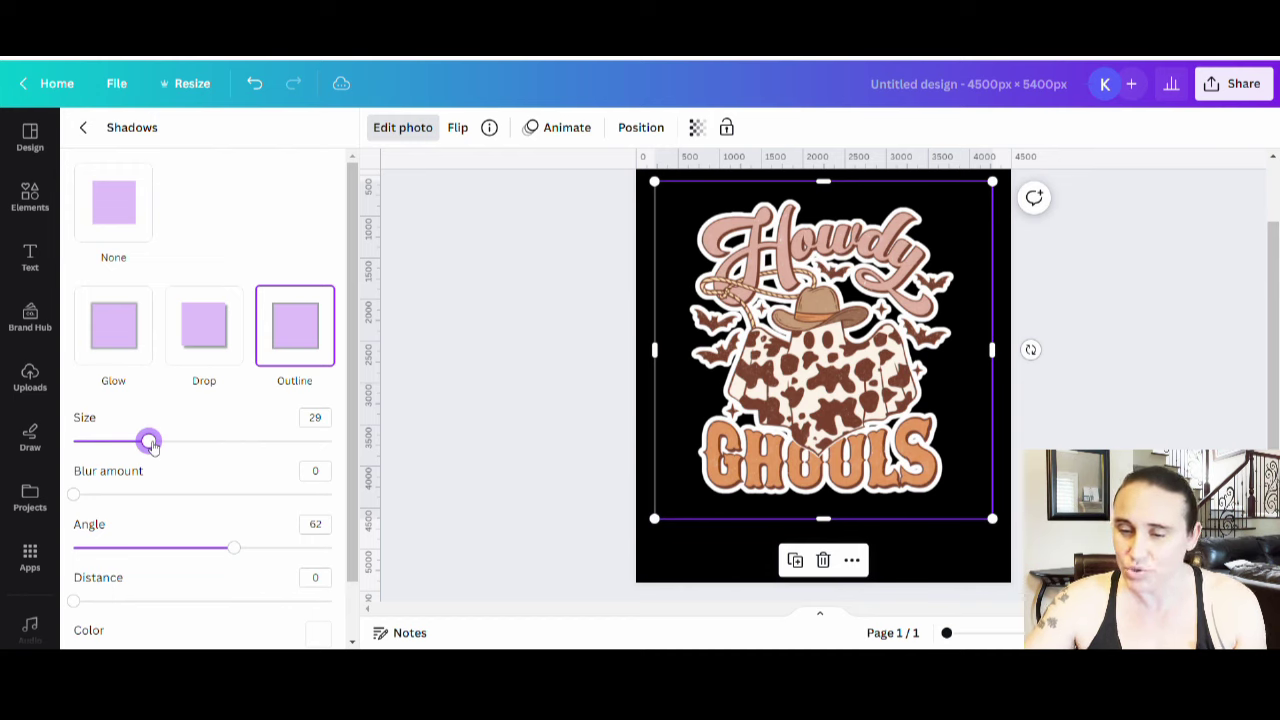
pyautogui.moveTo(153, 446); pyautogui.dragTo(163, 448)
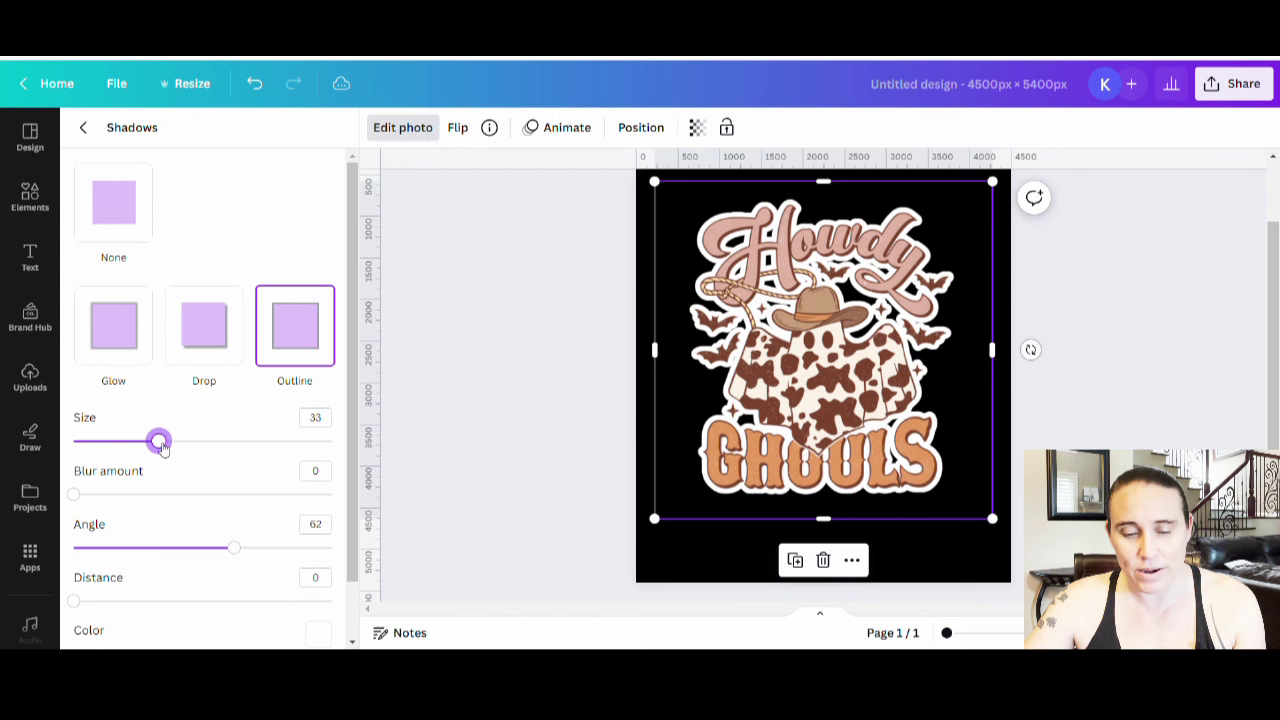
pyautogui.moveTo(162, 447); pyautogui.dragTo(108, 449)
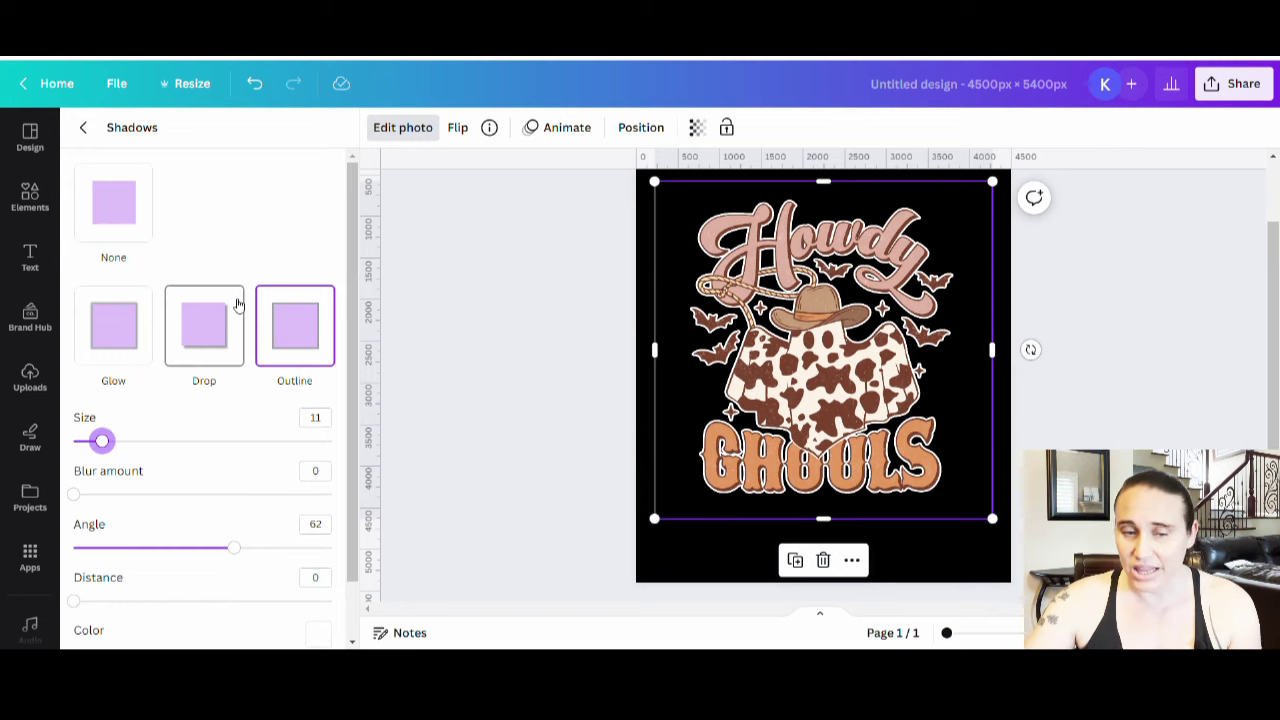
pyautogui.scroll(-1, 245, 430)
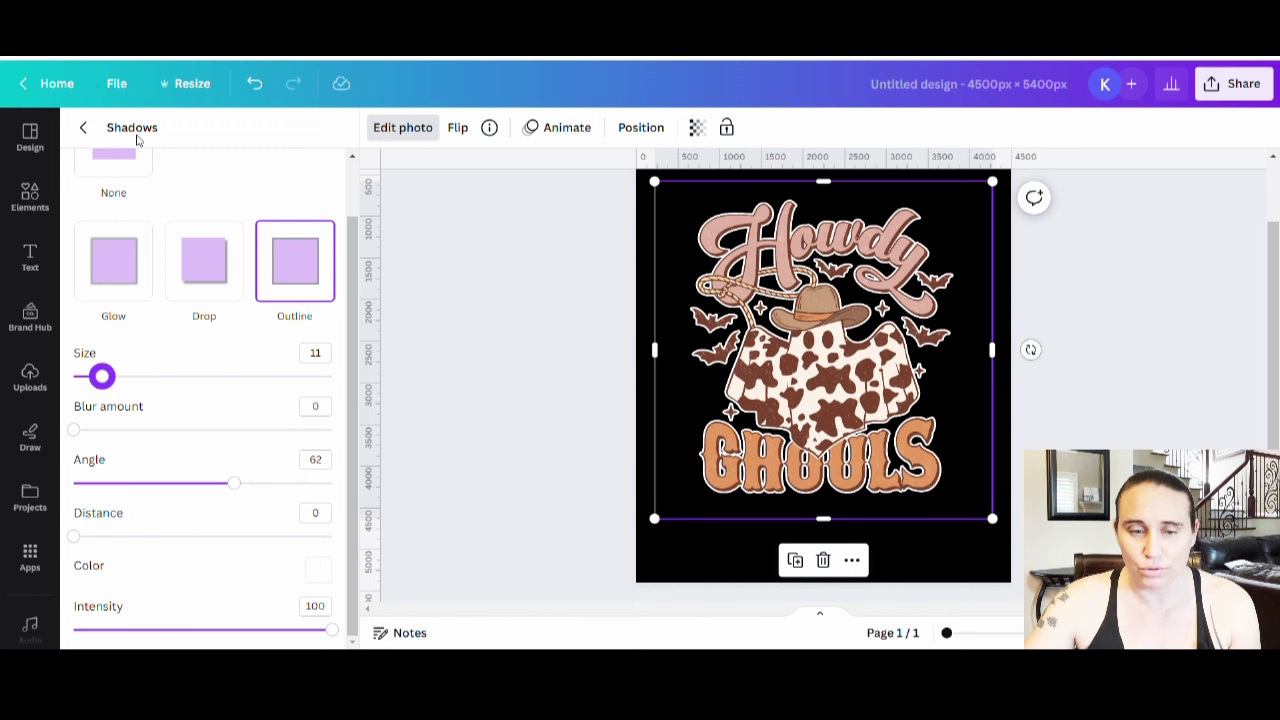
pyautogui.click(82, 129)
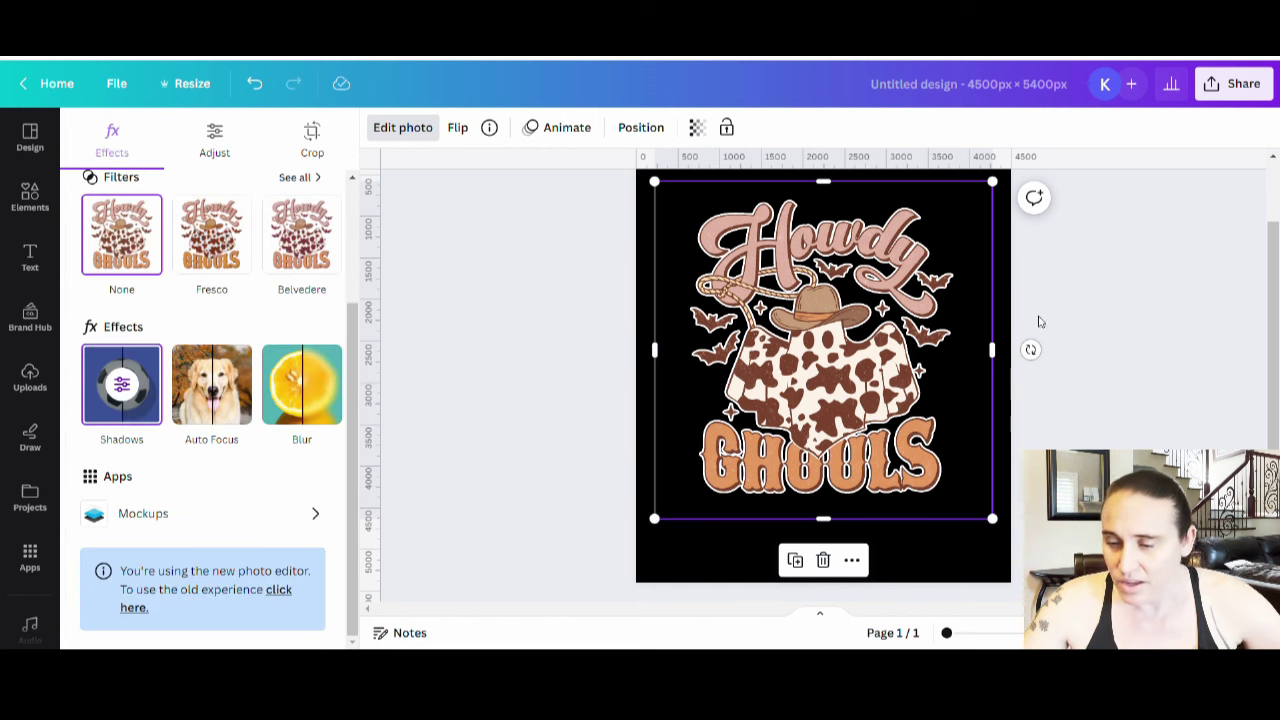
pyautogui.click(1040, 322)
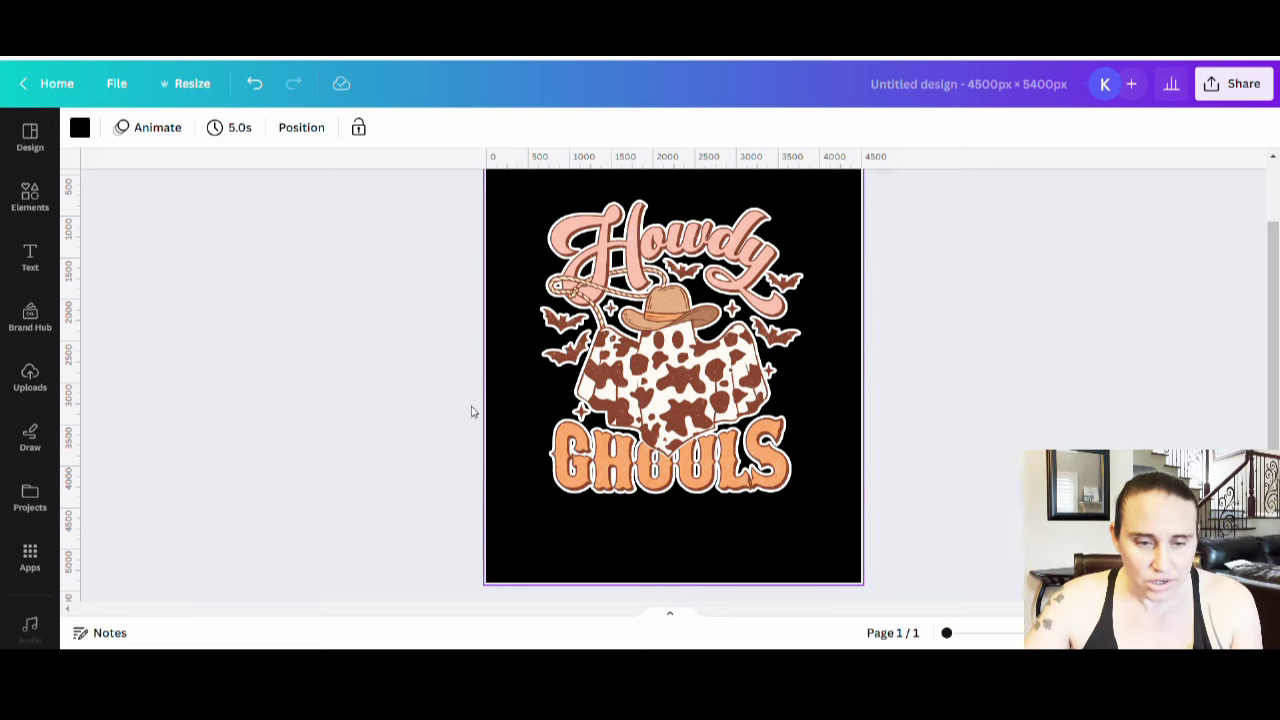
# Search Elements for 'rope' and filter the results to Graphics.
pyautogui.click(30, 197)
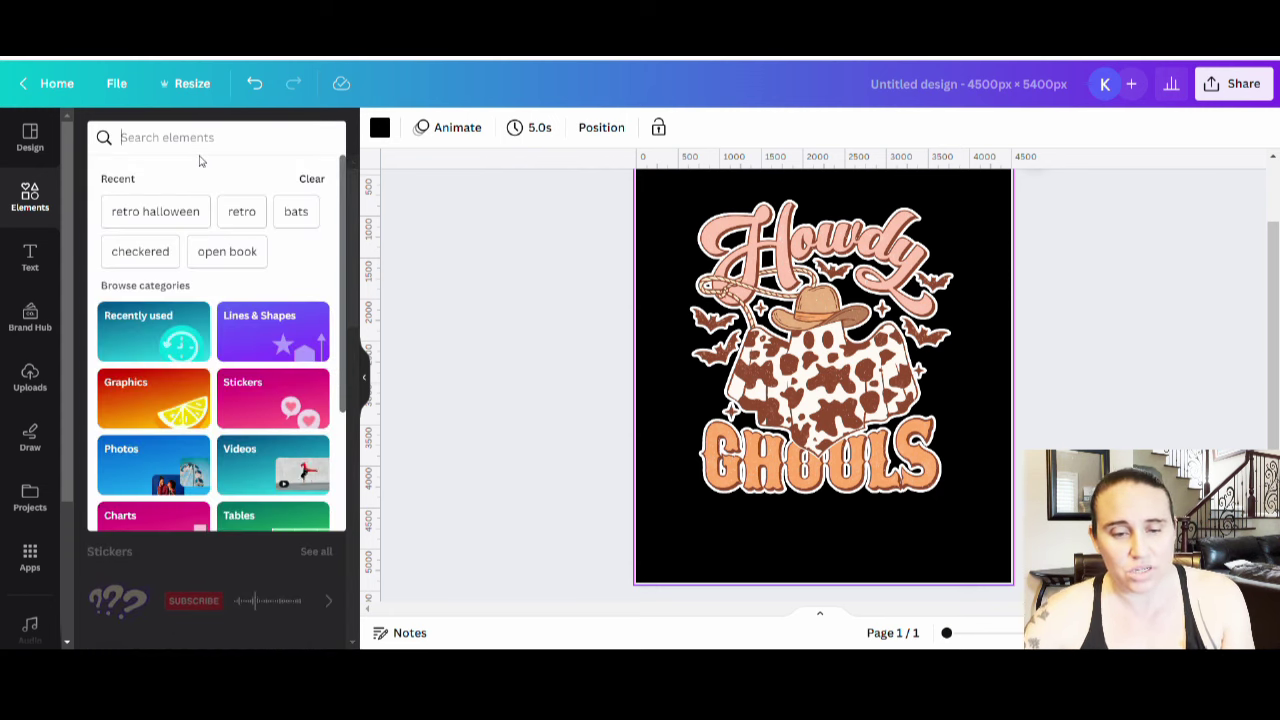
pyautogui.write('rope')
pyautogui.press('Return')
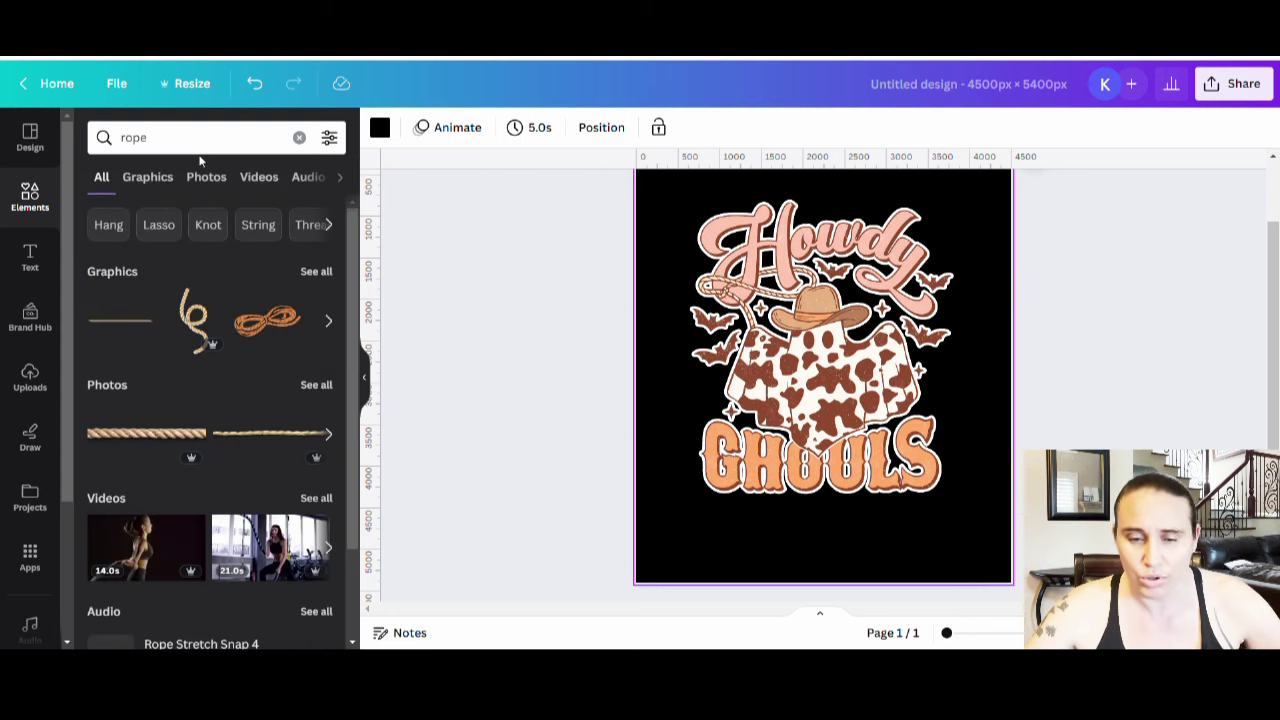
pyautogui.click(313, 274)
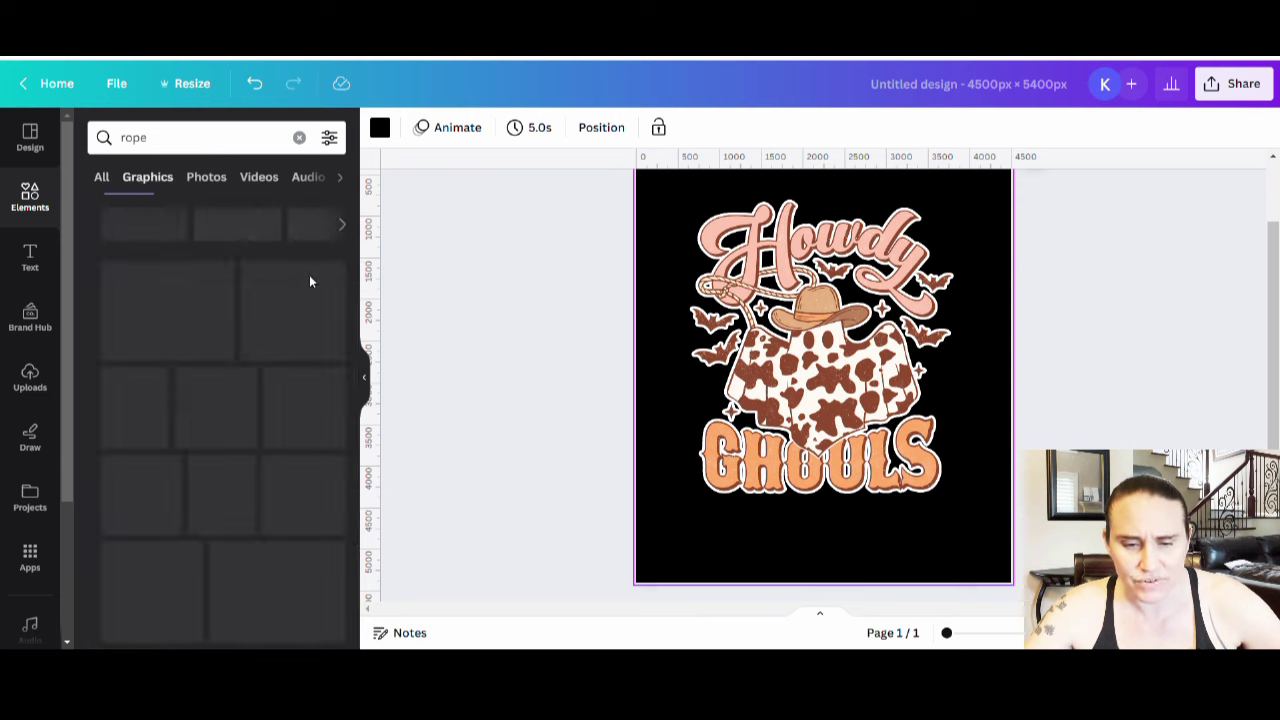
pyautogui.scroll(-3, 205, 282)
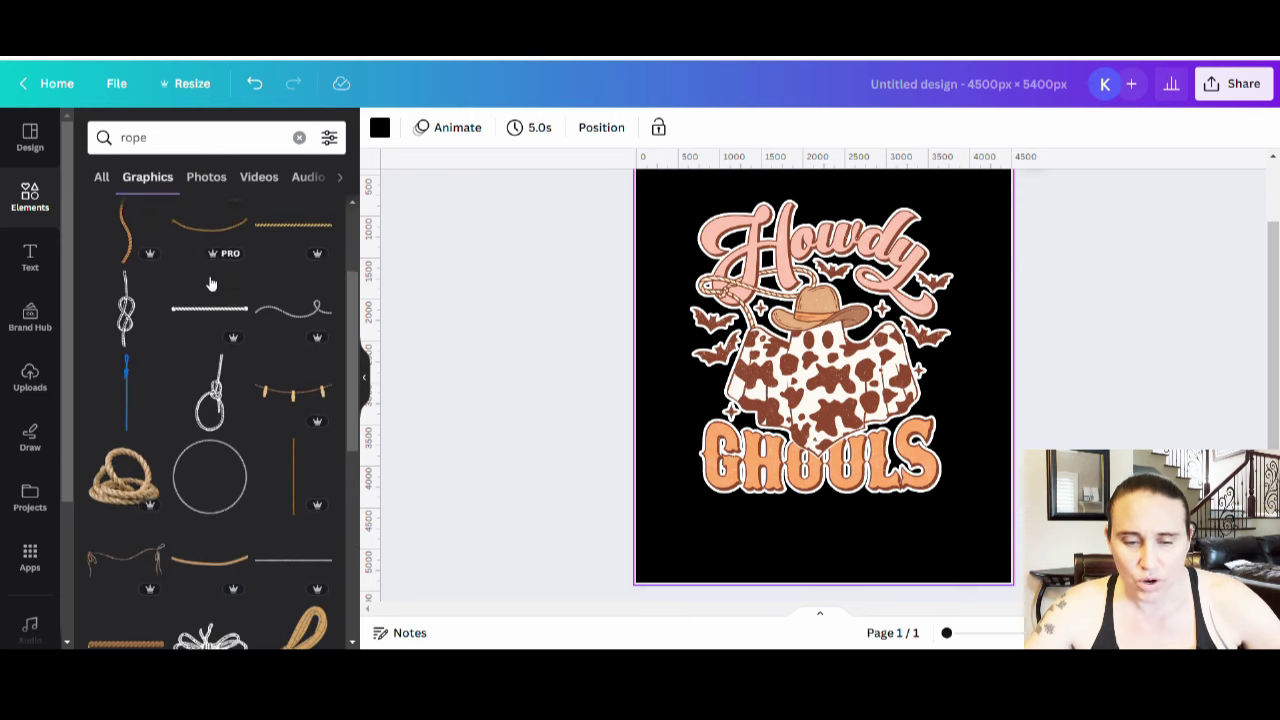
pyautogui.scroll(-5, 211, 285)
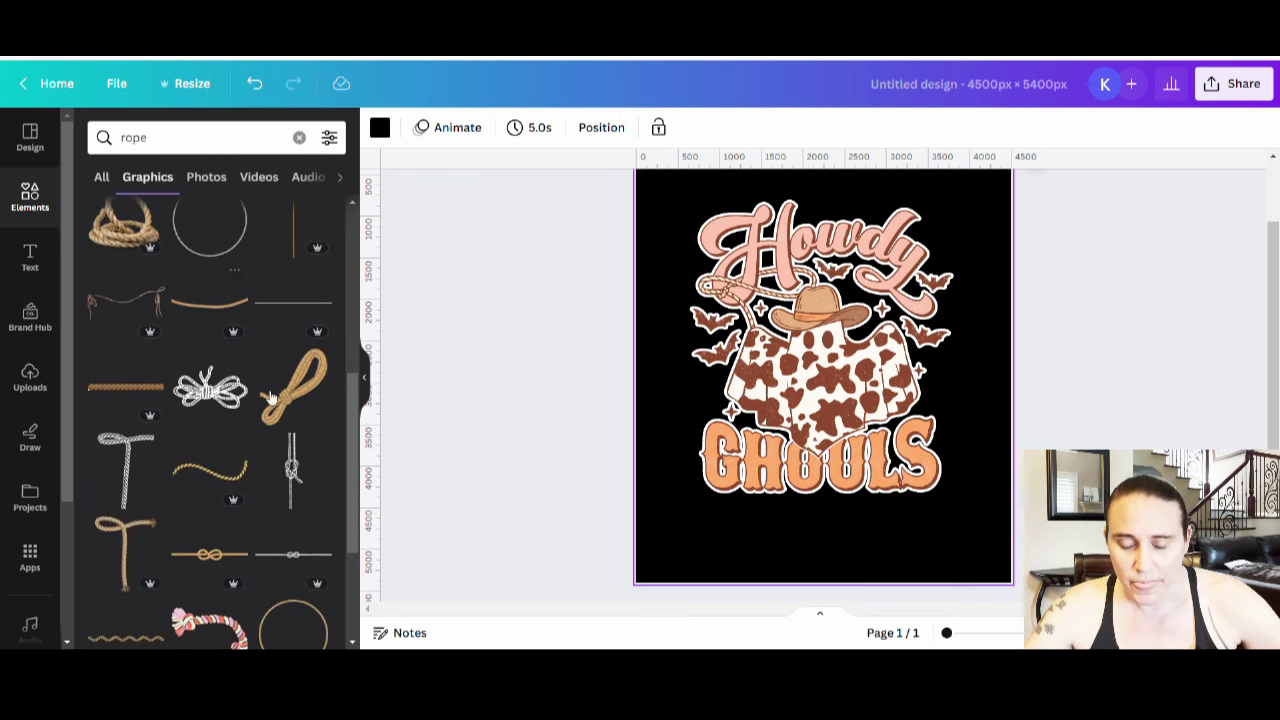
pyautogui.scroll(-4, 270, 398)
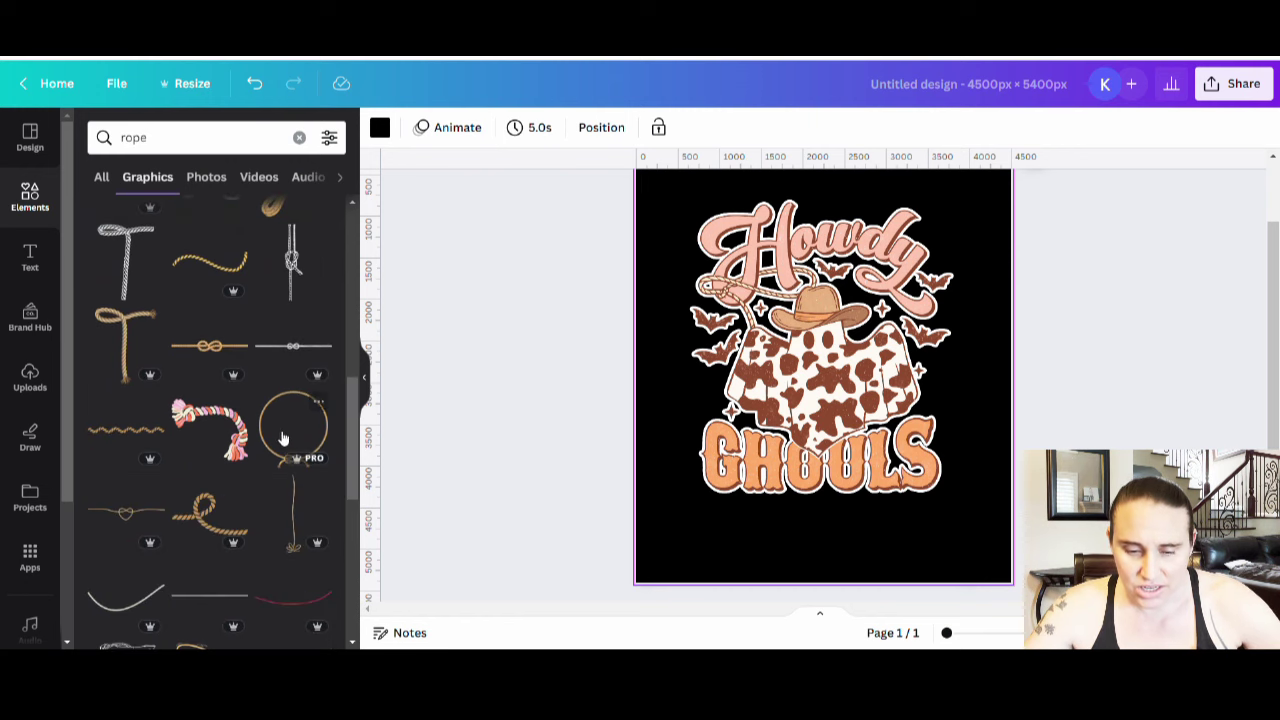
# Add the rope circle graphic, enlarge and centre it, and send it behind the GHOULS lettering.
pyautogui.scroll(-2, 270, 500)
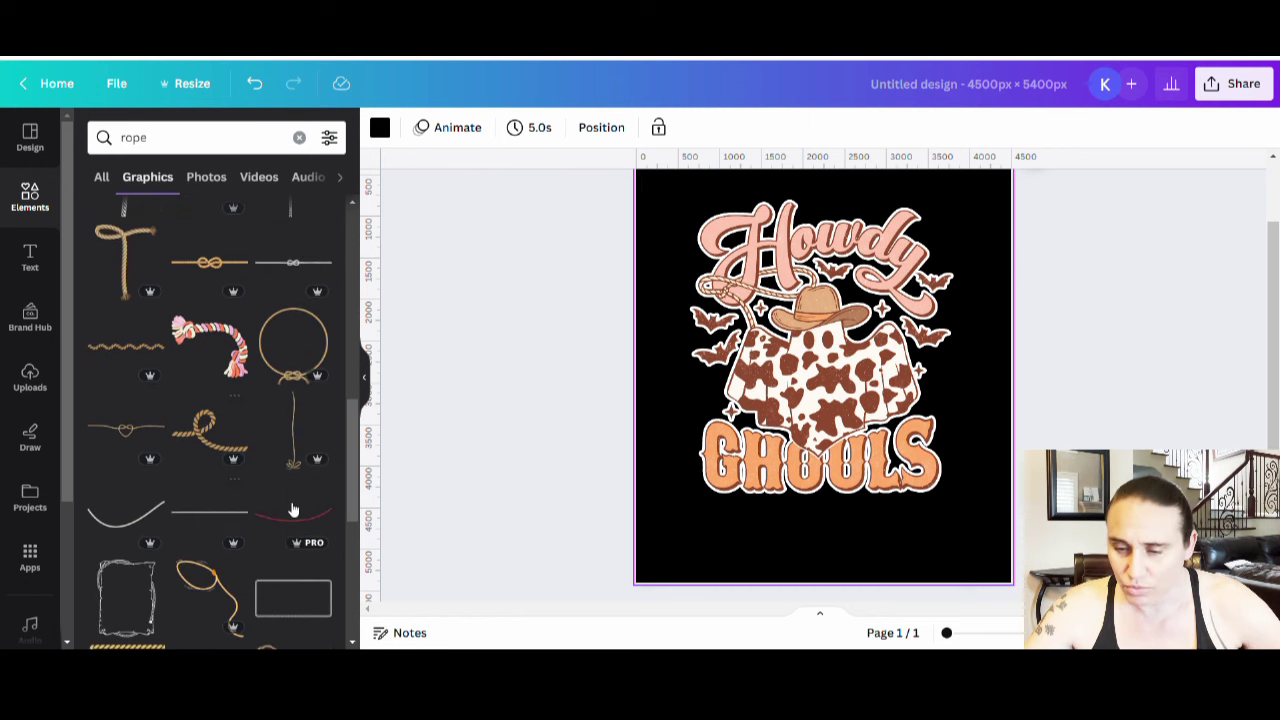
pyautogui.click(310, 362)
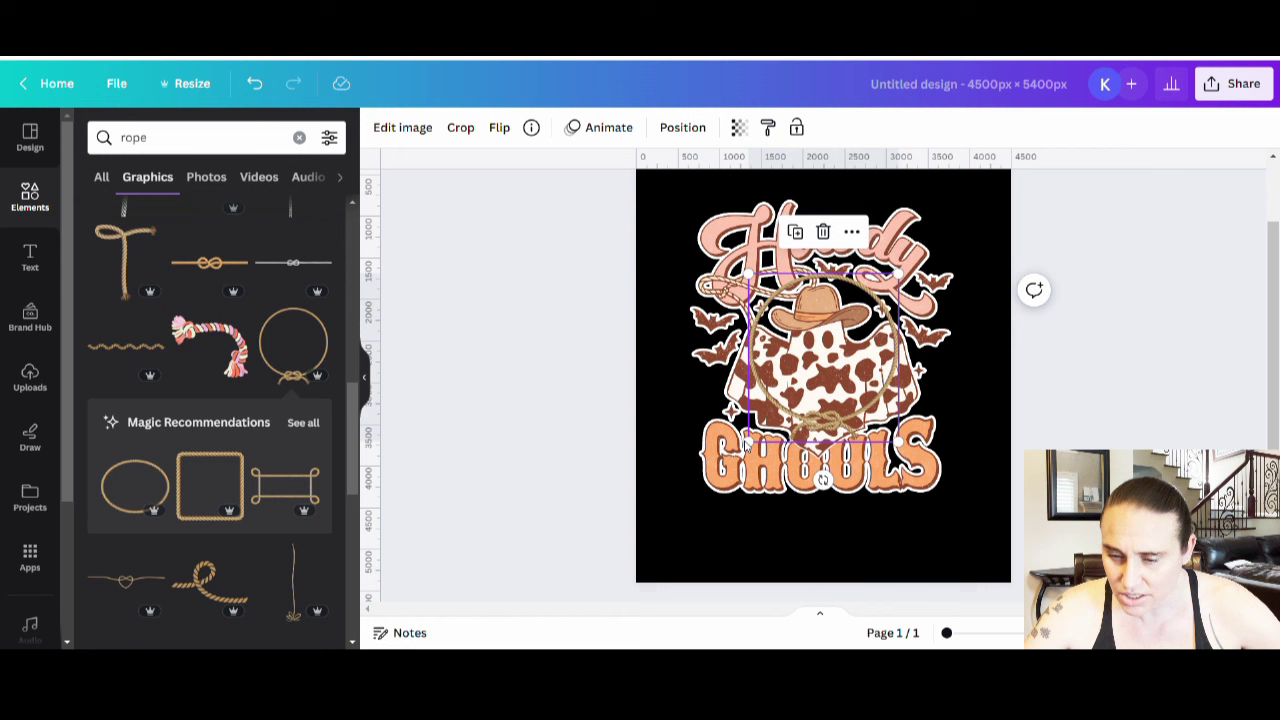
pyautogui.moveTo(746, 442); pyautogui.dragTo(566, 558)
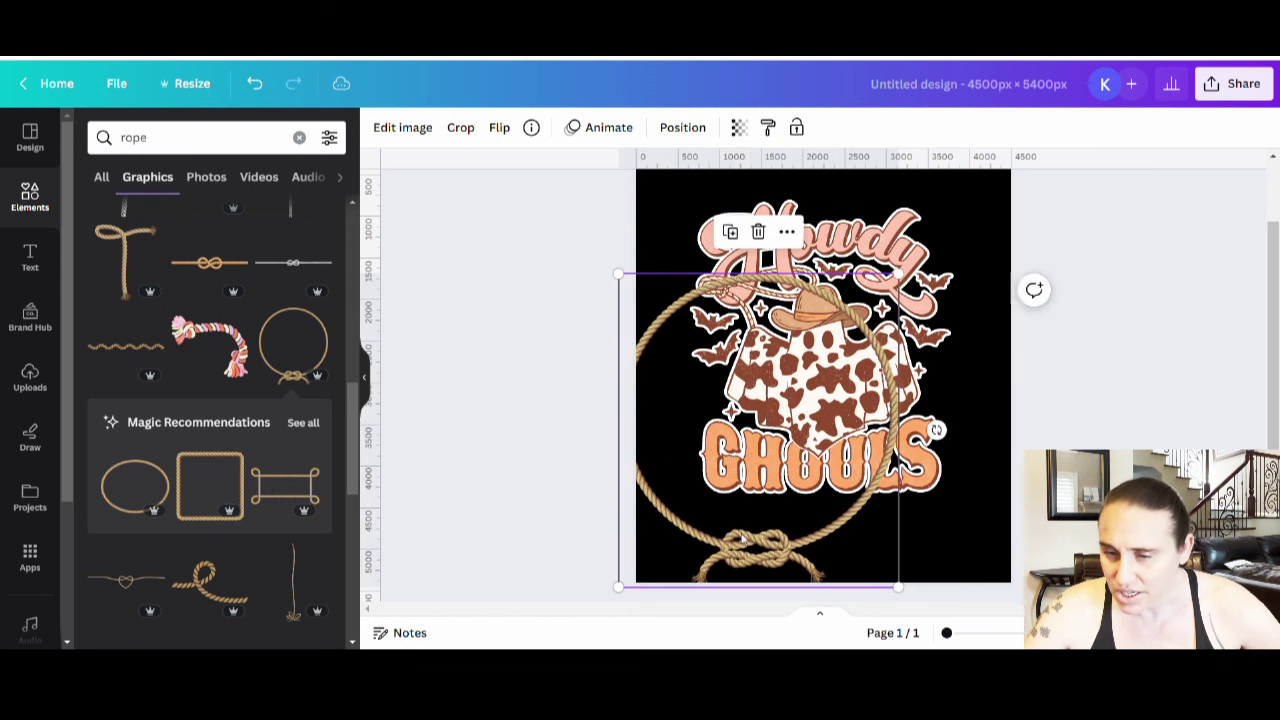
pyautogui.moveTo(748, 538); pyautogui.dragTo(805, 491)
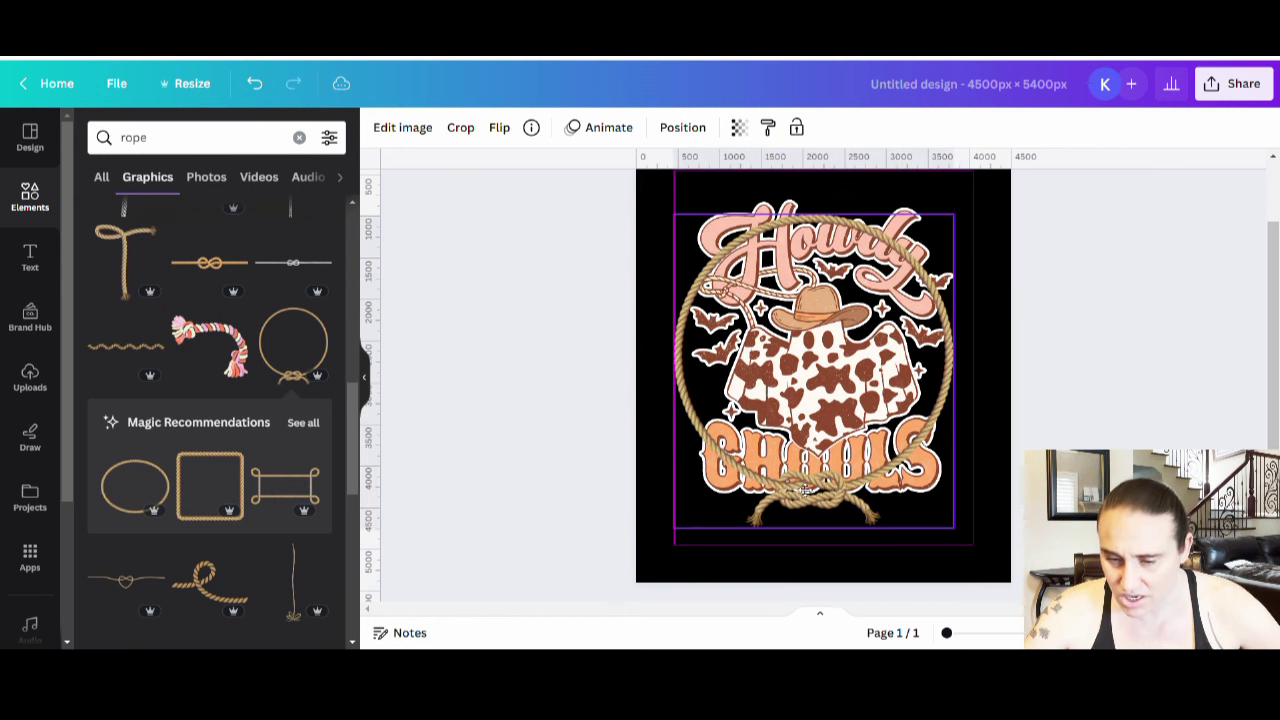
pyautogui.moveTo(684, 528); pyautogui.dragTo(646, 560)
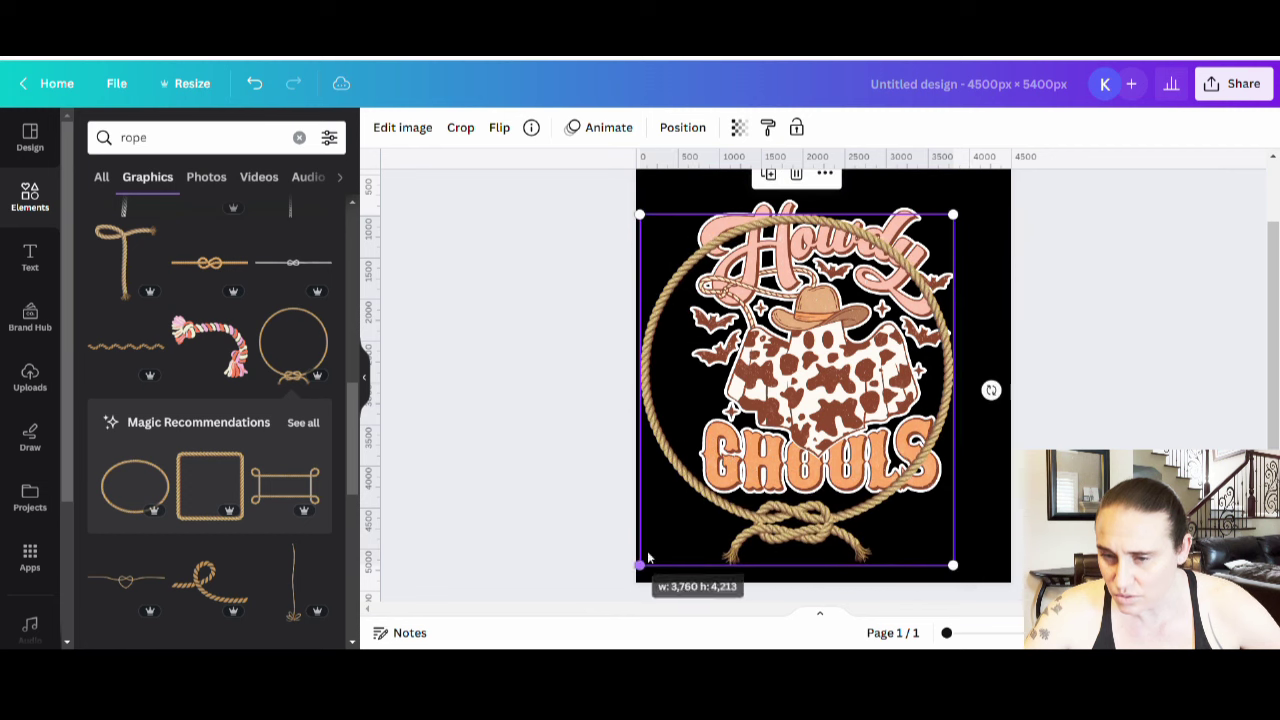
pyautogui.moveTo(830, 520); pyautogui.dragTo(845, 518)
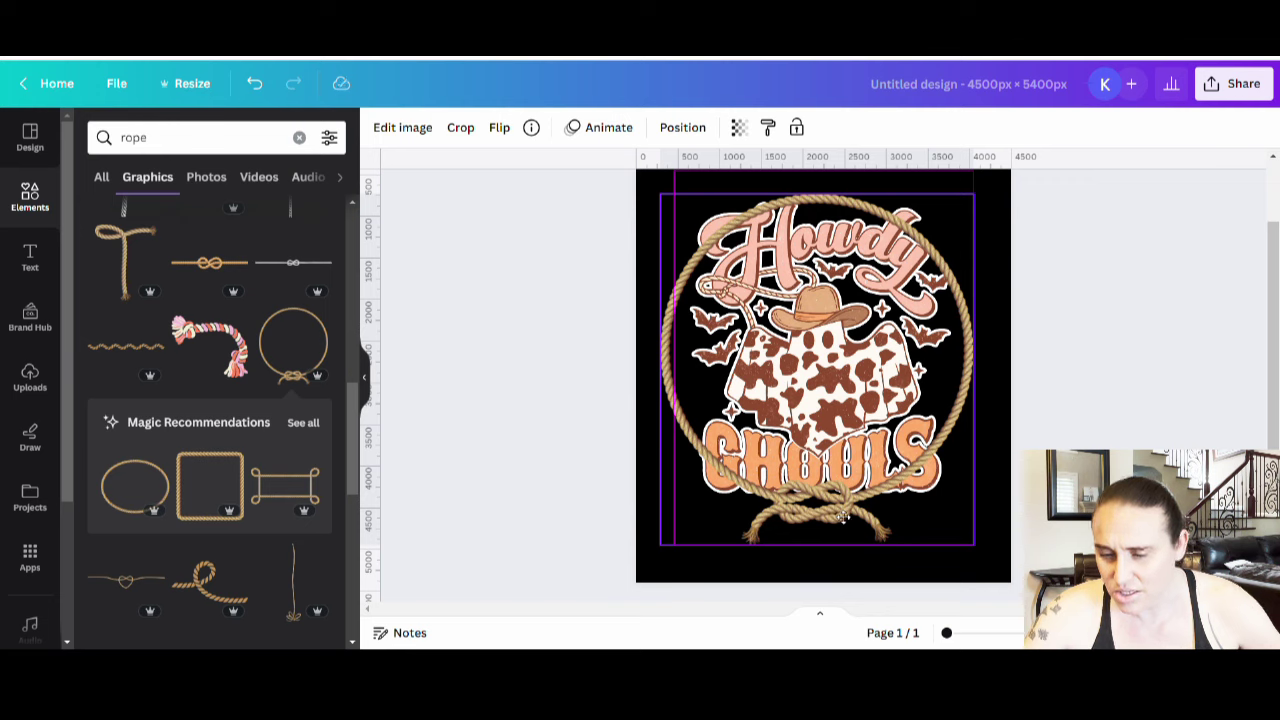
pyautogui.moveTo(843, 517); pyautogui.dragTo(842, 515)
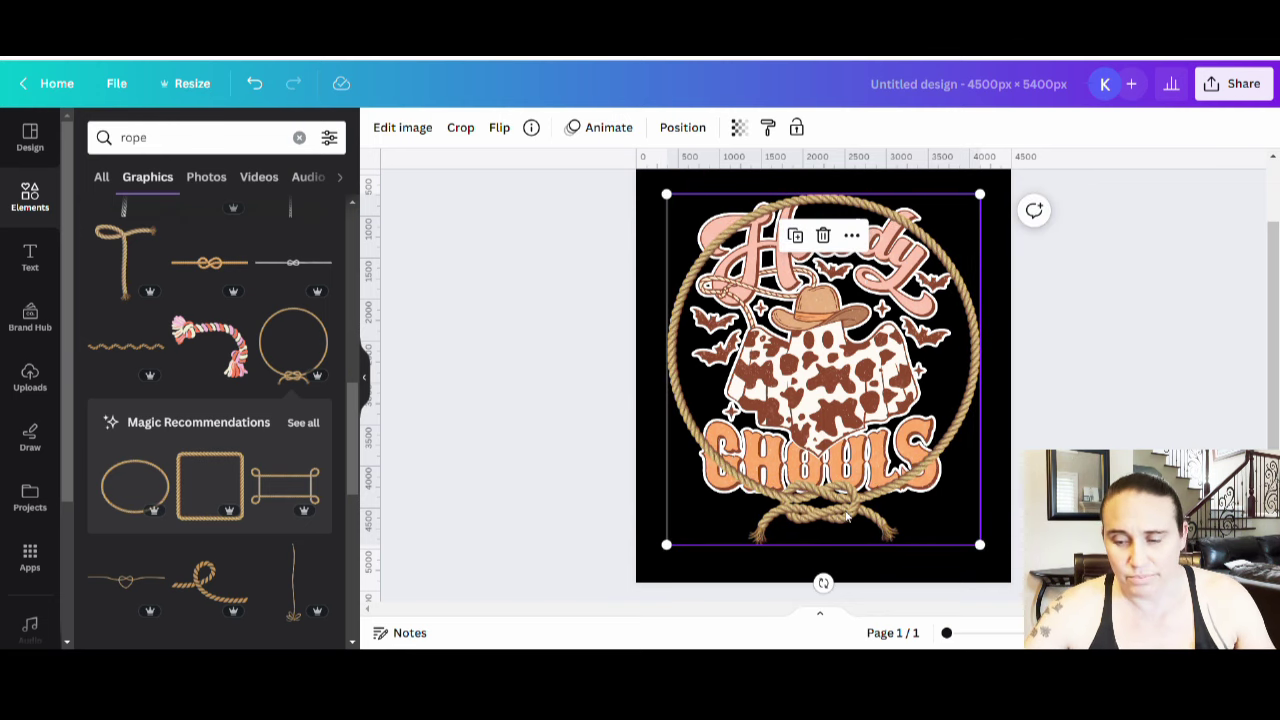
pyautogui.hotkey('ctrl', '[')
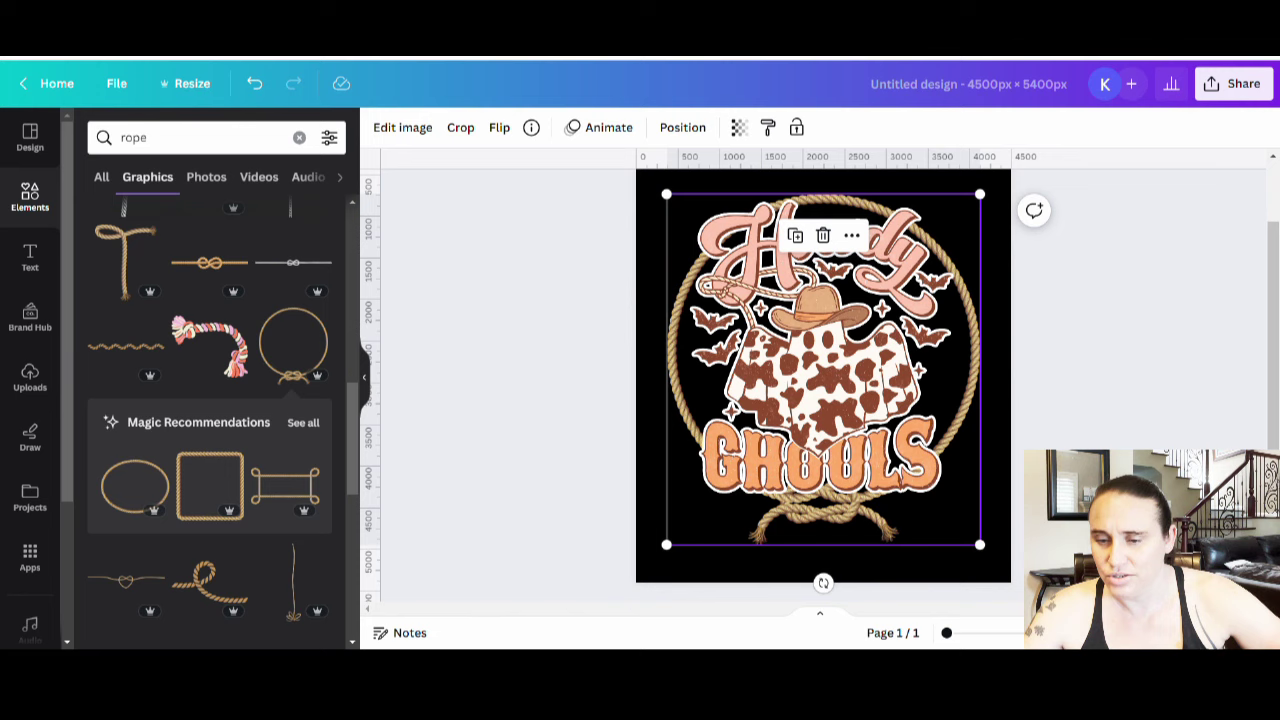
pyautogui.click(1135, 447)
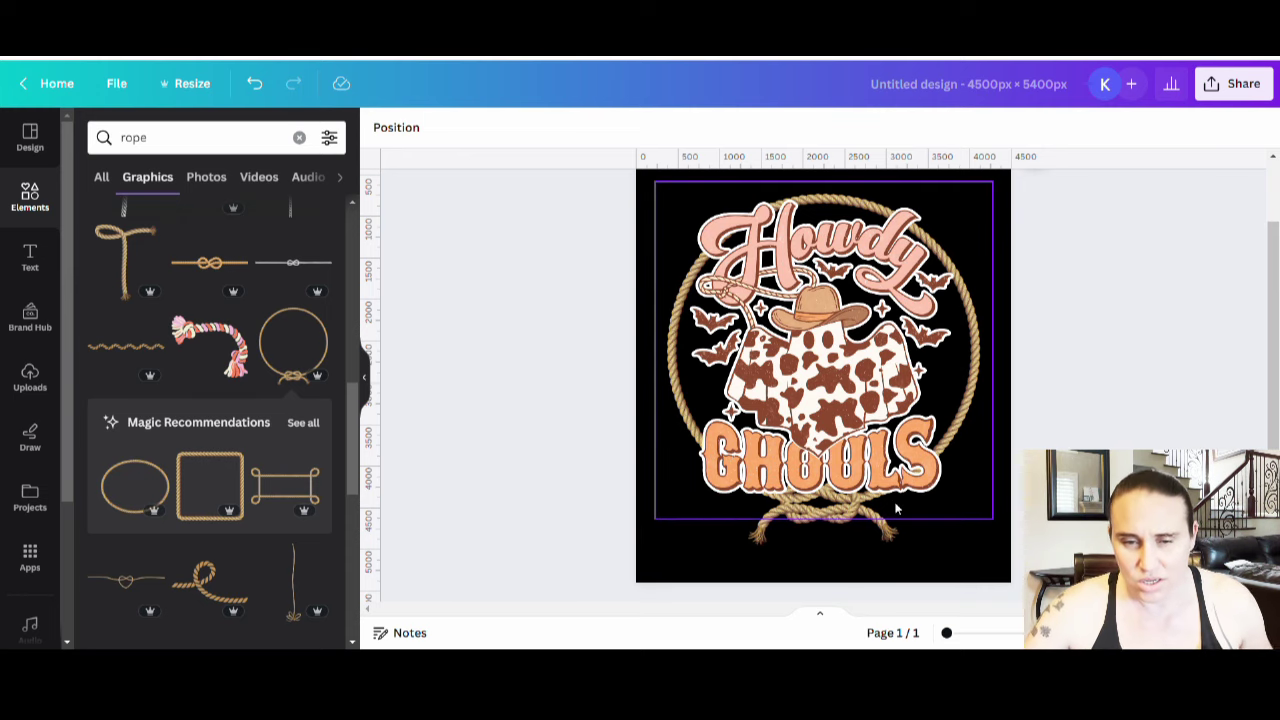
# Replace the rope circle with a braided rope circle, enlarged and centred over the design.
pyautogui.click(255, 83)
pyautogui.hotkey('ctrl', 'y')
pyautogui.scroll(-5, 194, 386)
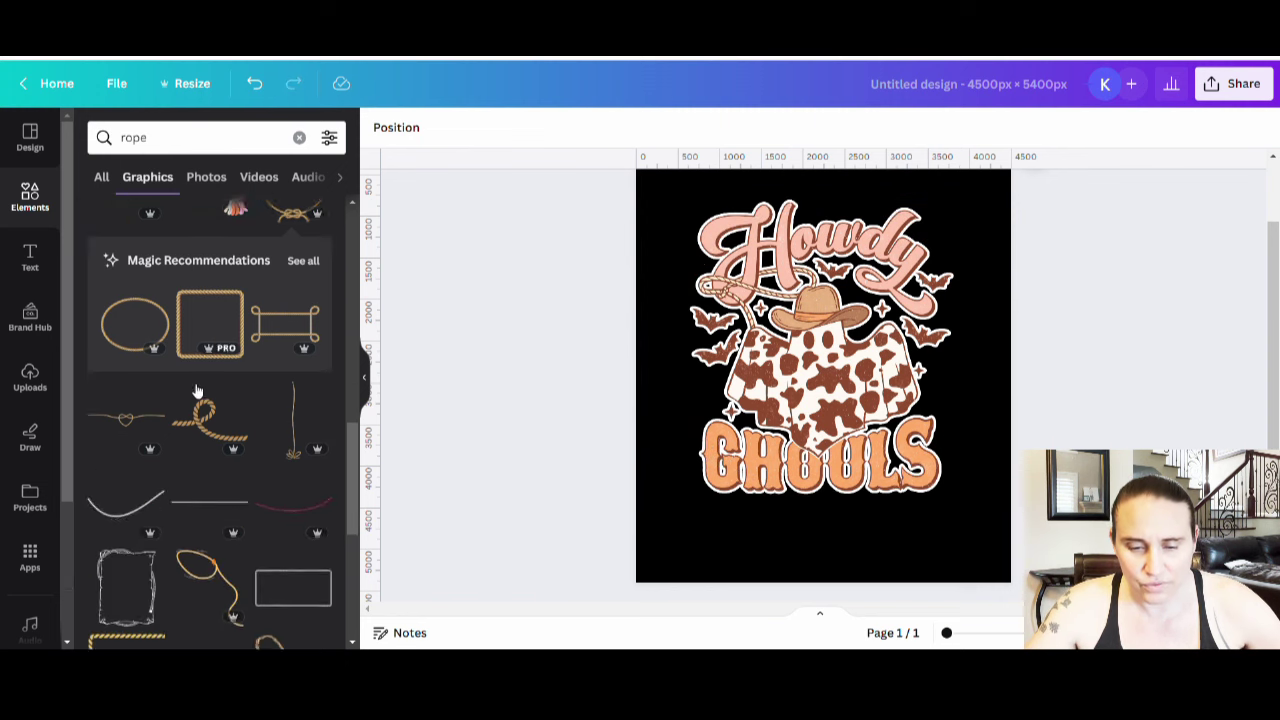
pyautogui.scroll(-5, 235, 330)
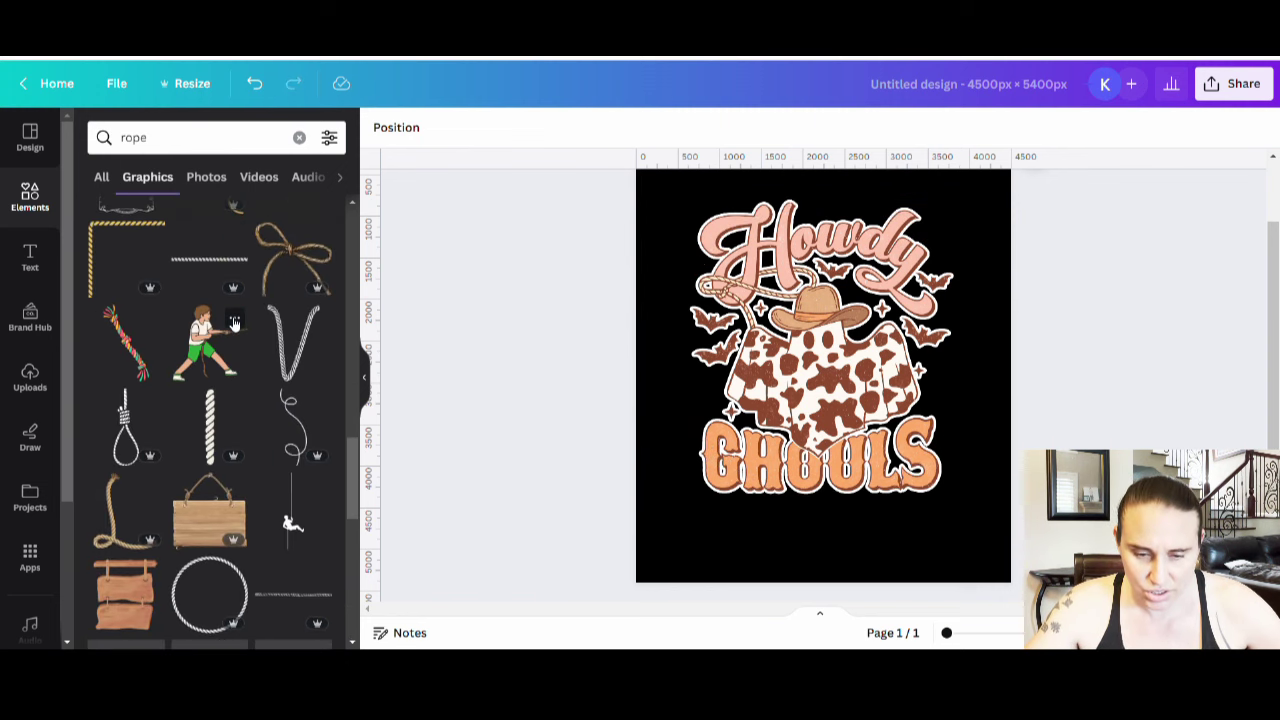
pyautogui.click(215, 446)
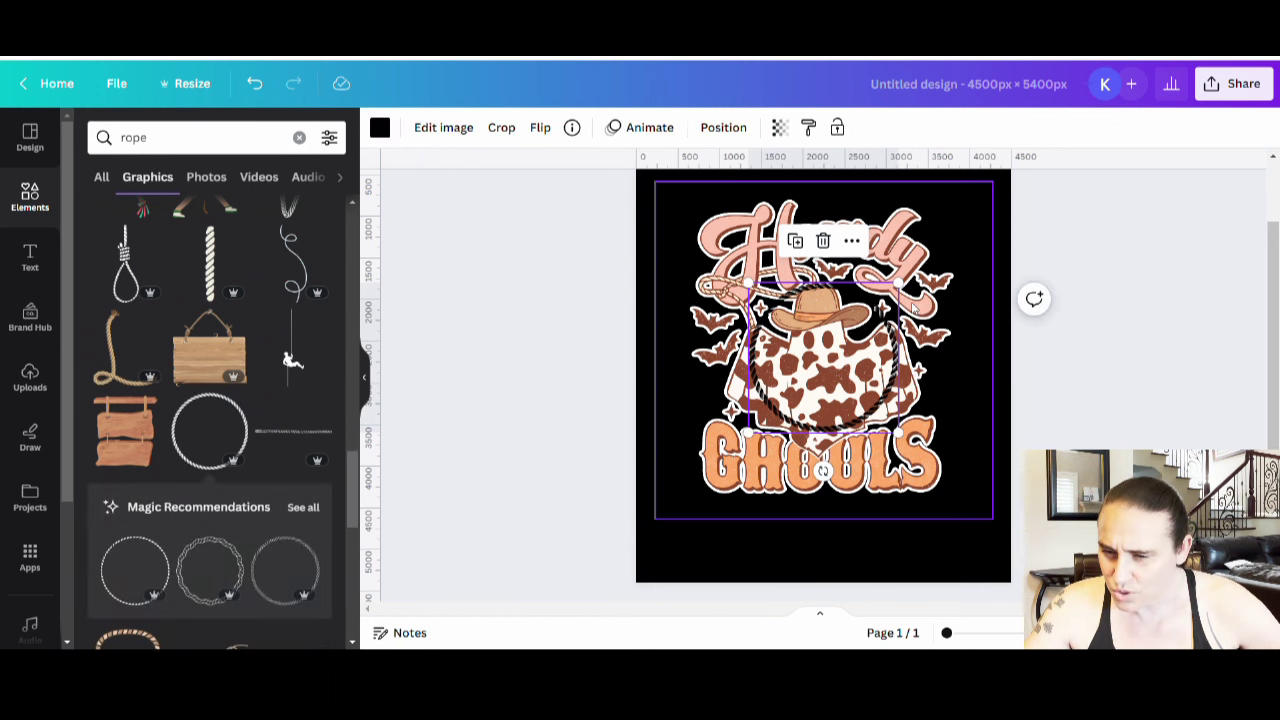
pyautogui.moveTo(906, 287); pyautogui.dragTo(1064, 293)
pyautogui.moveTo(808, 378); pyautogui.dragTo(733, 436)
# Recolour the braided rope #fcddaa, enlarge it to ring the artwork, and re-centre.
pyautogui.click(380, 128)
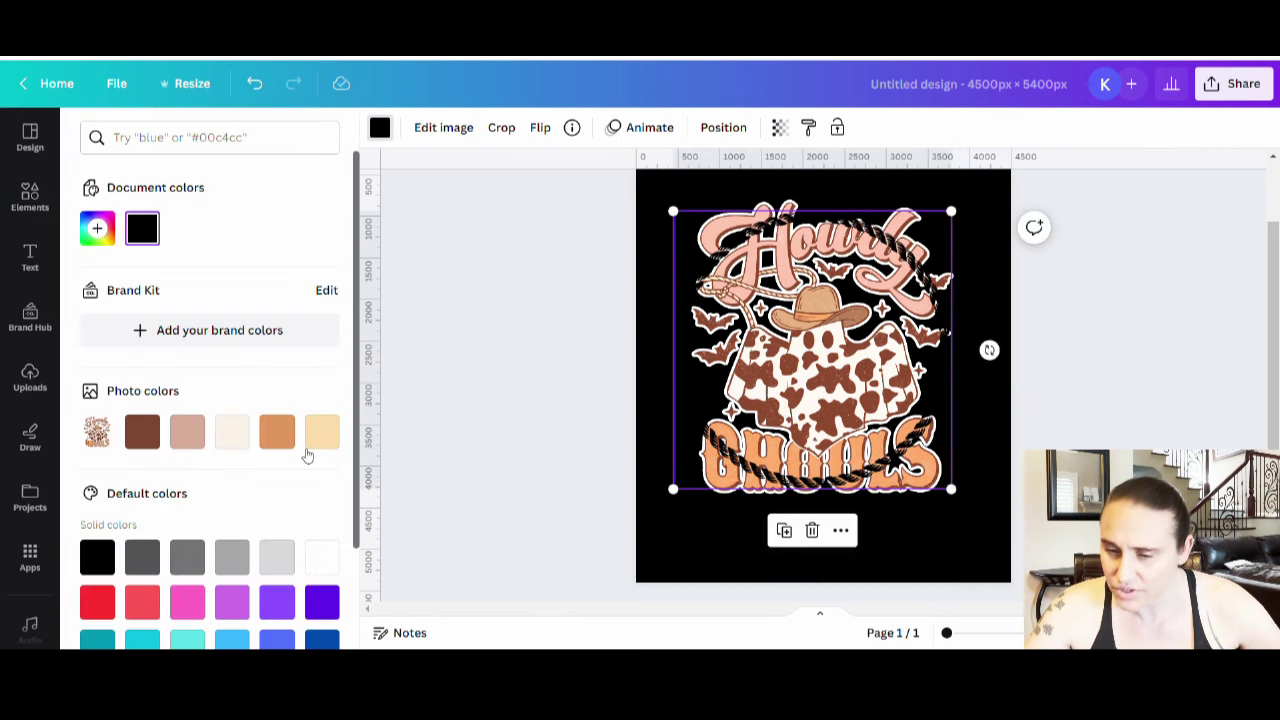
pyautogui.click(322, 432)
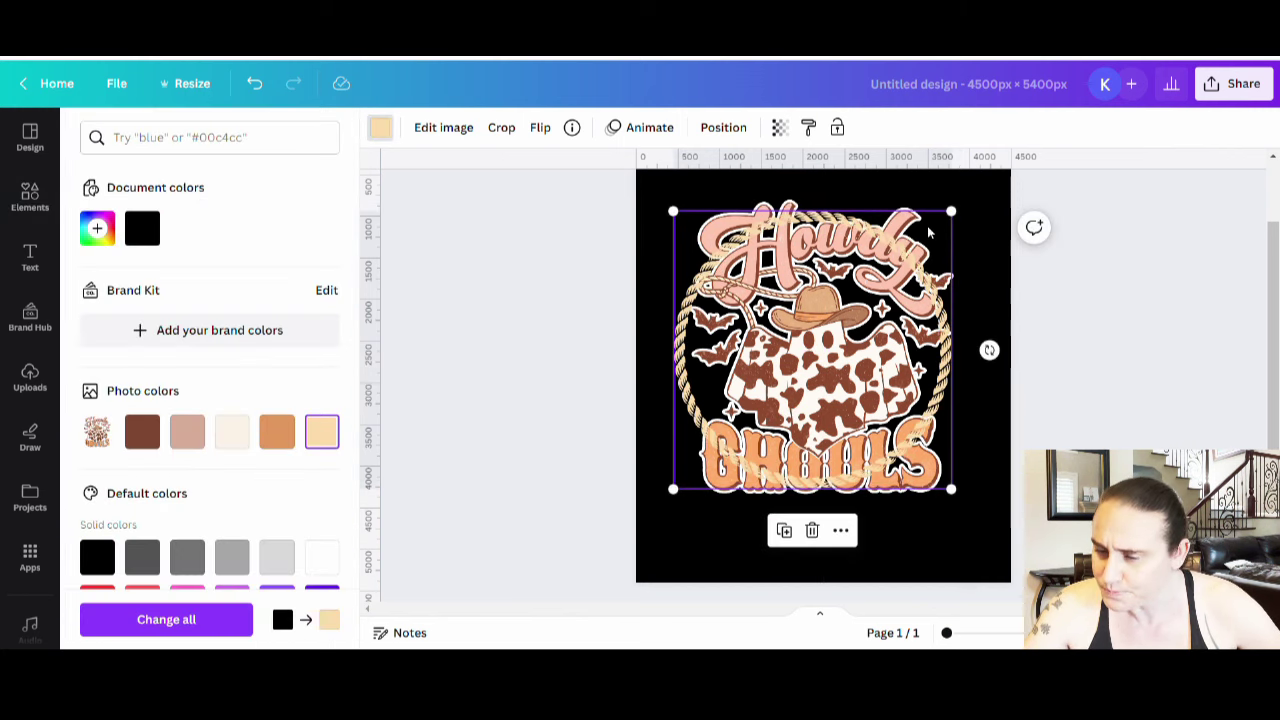
pyautogui.moveTo(952, 212); pyautogui.dragTo(1003, 192)
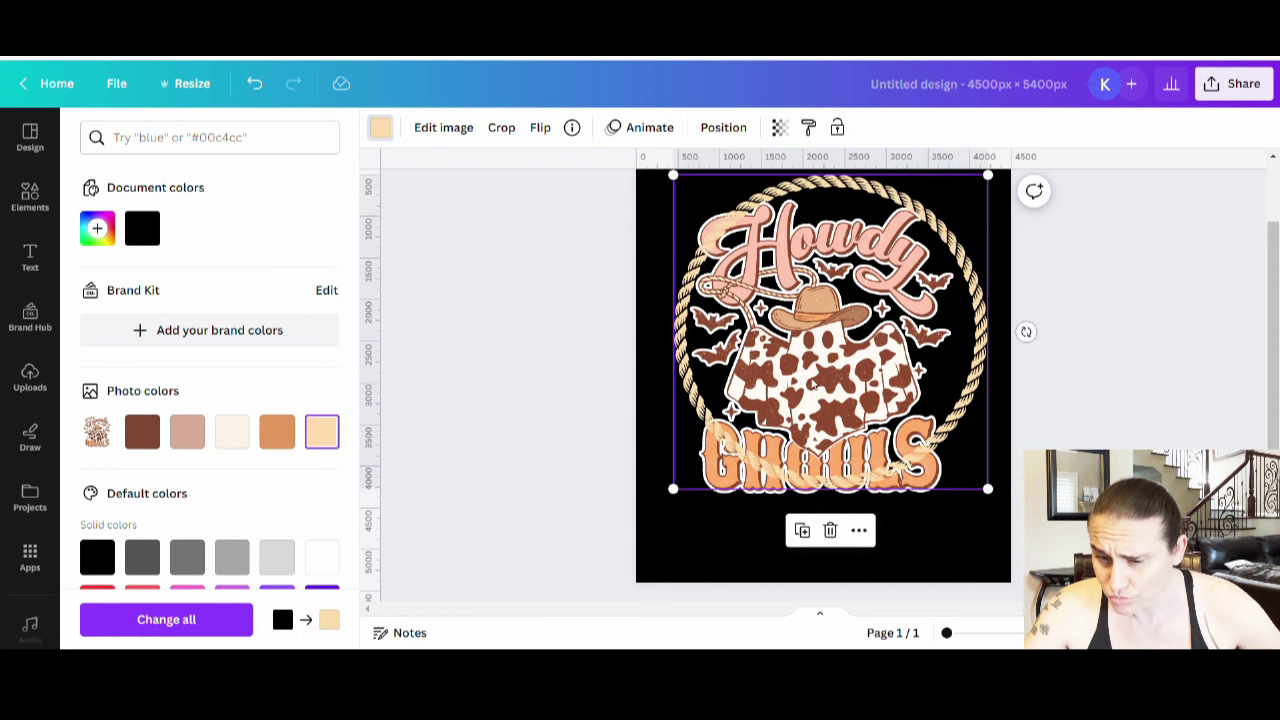
pyautogui.moveTo(815, 384); pyautogui.dragTo(843, 414)
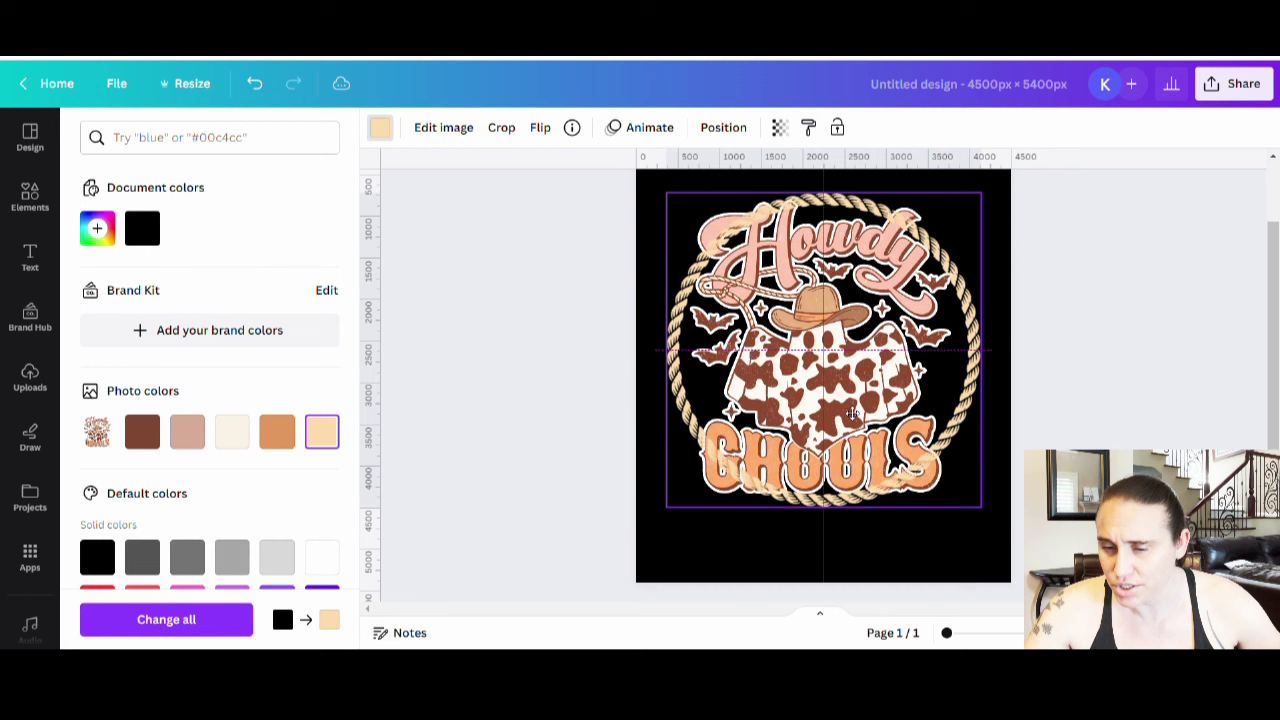
pyautogui.moveTo(851, 412); pyautogui.dragTo(845, 414)
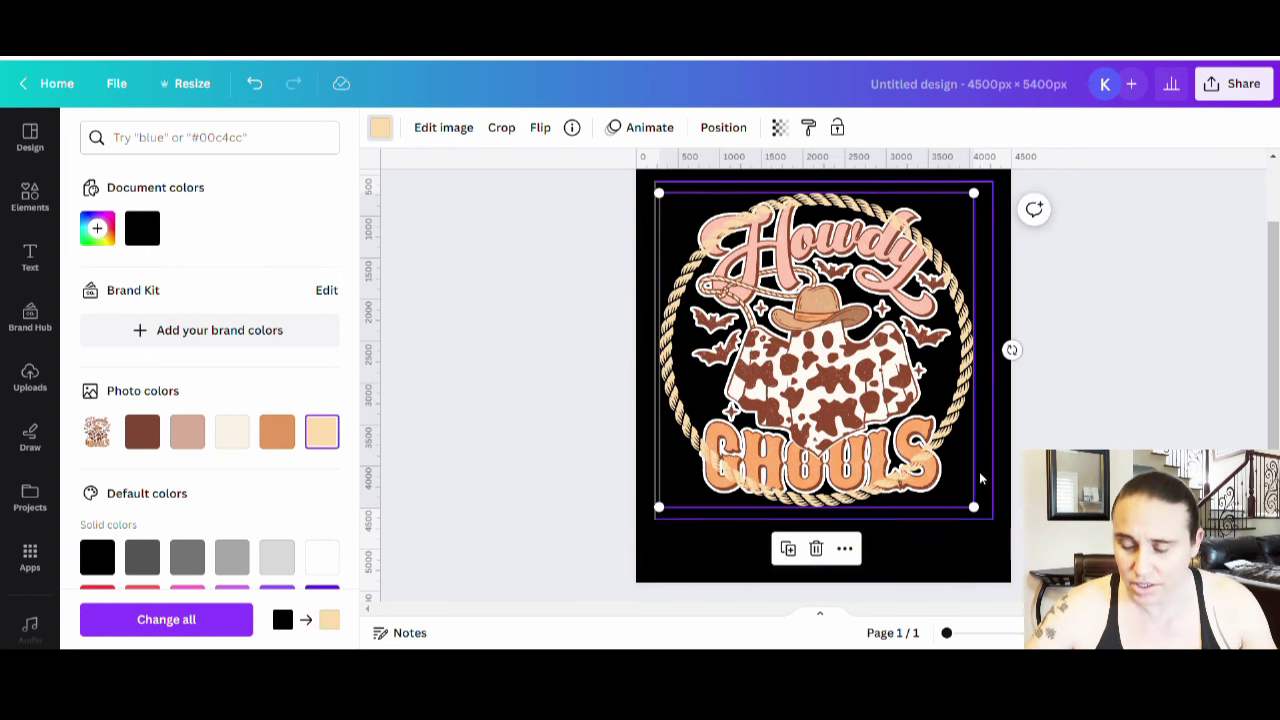
pyautogui.click(941, 546)
pyautogui.press('Escape')
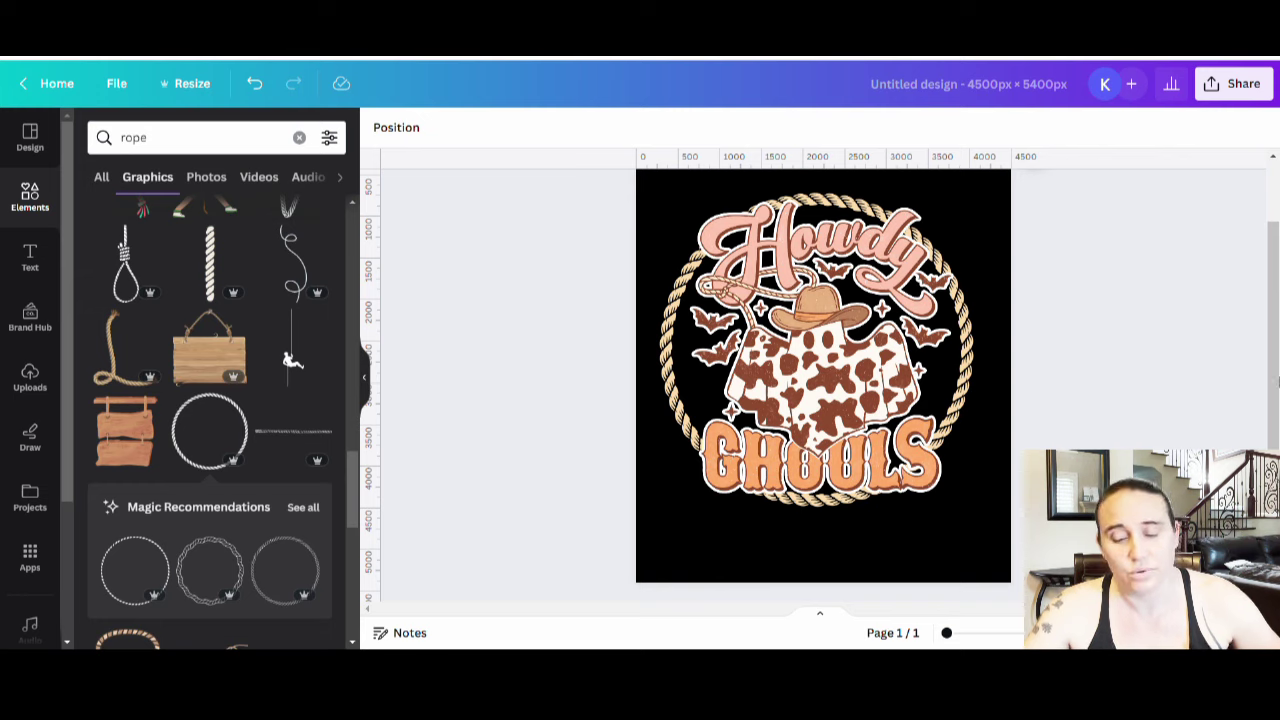
# Add the rope lasso graphic over the ghost, discarding an accidentally added white rope circle.
pyautogui.scroll(-2, 229, 449)
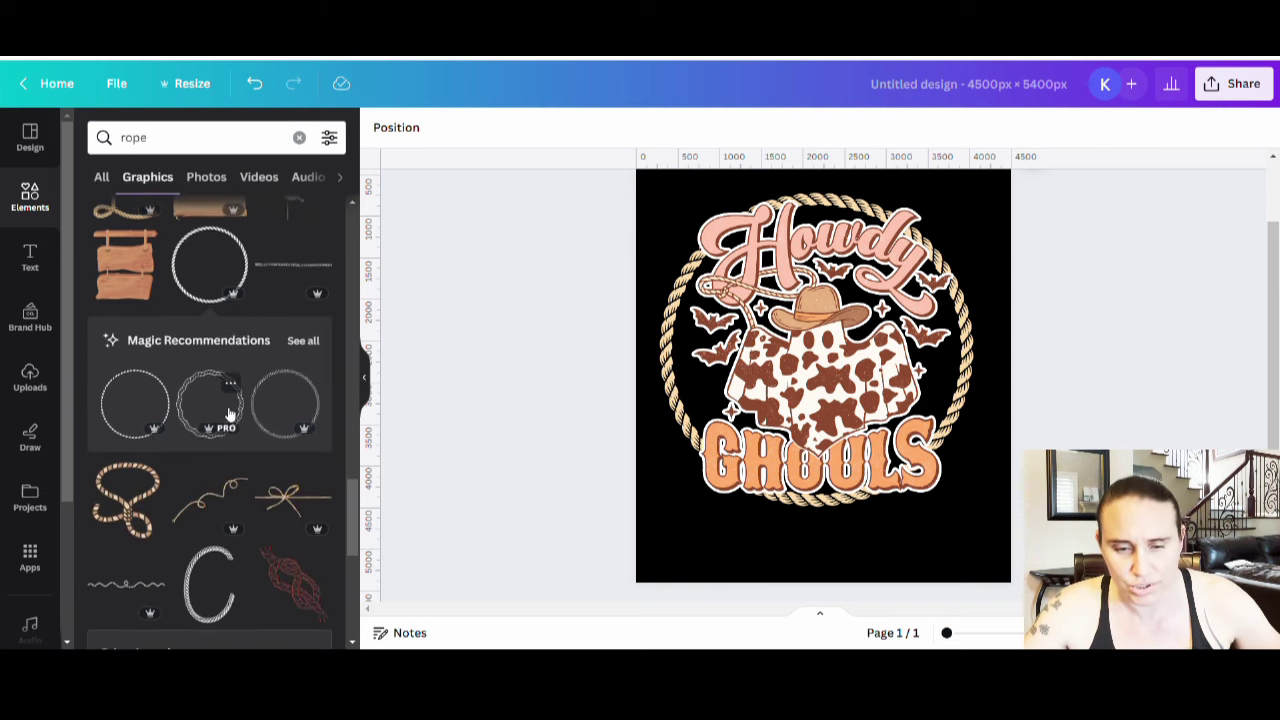
pyautogui.scroll(-5, 226, 405)
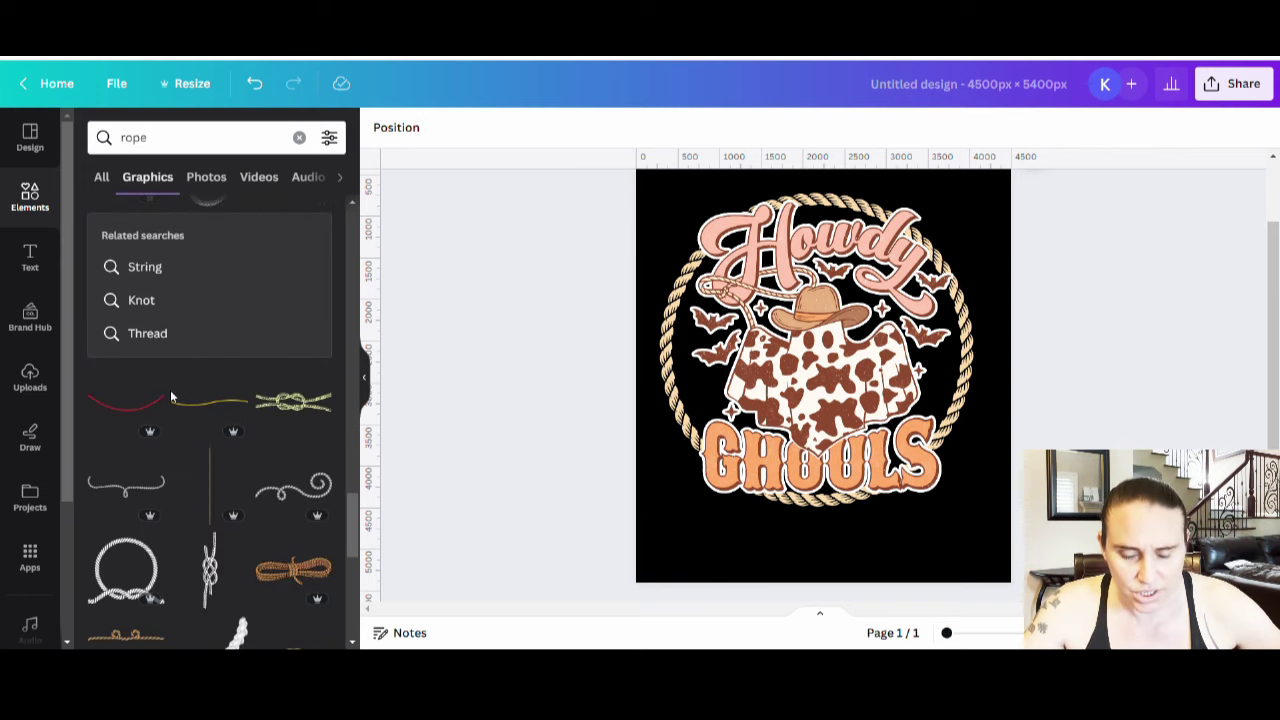
pyautogui.scroll(-3, 170, 397)
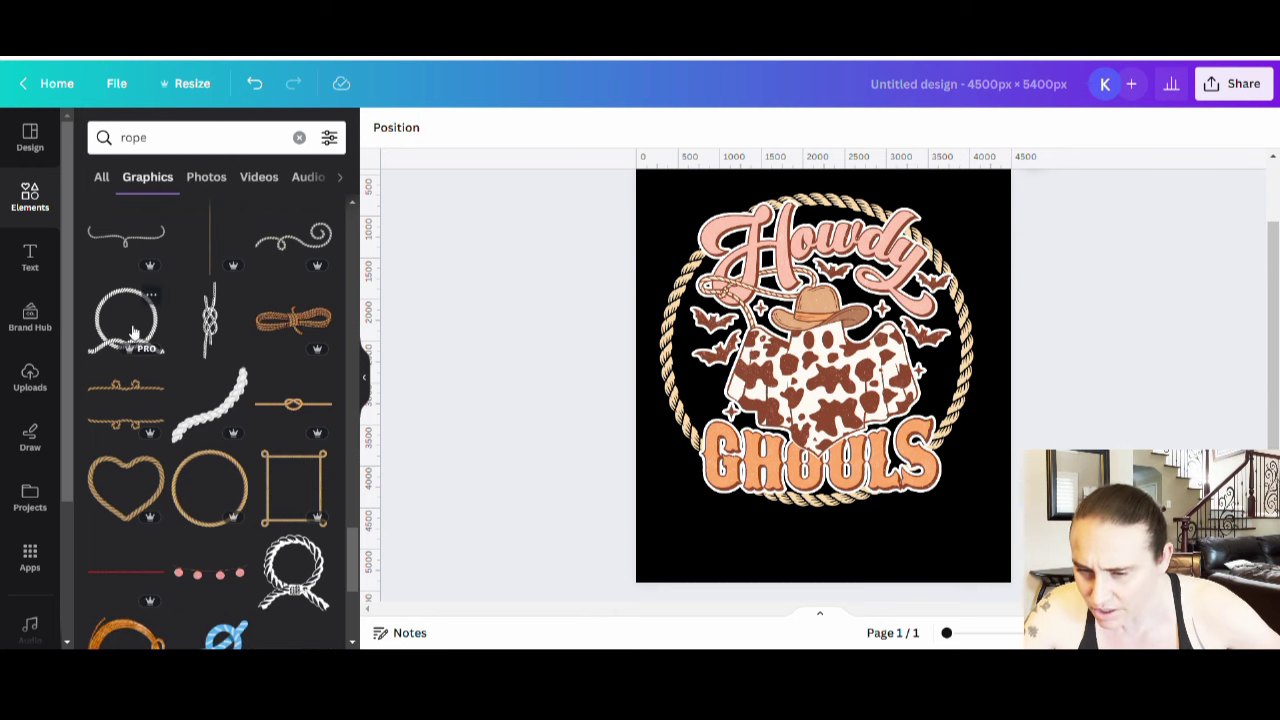
pyautogui.click(133, 332)
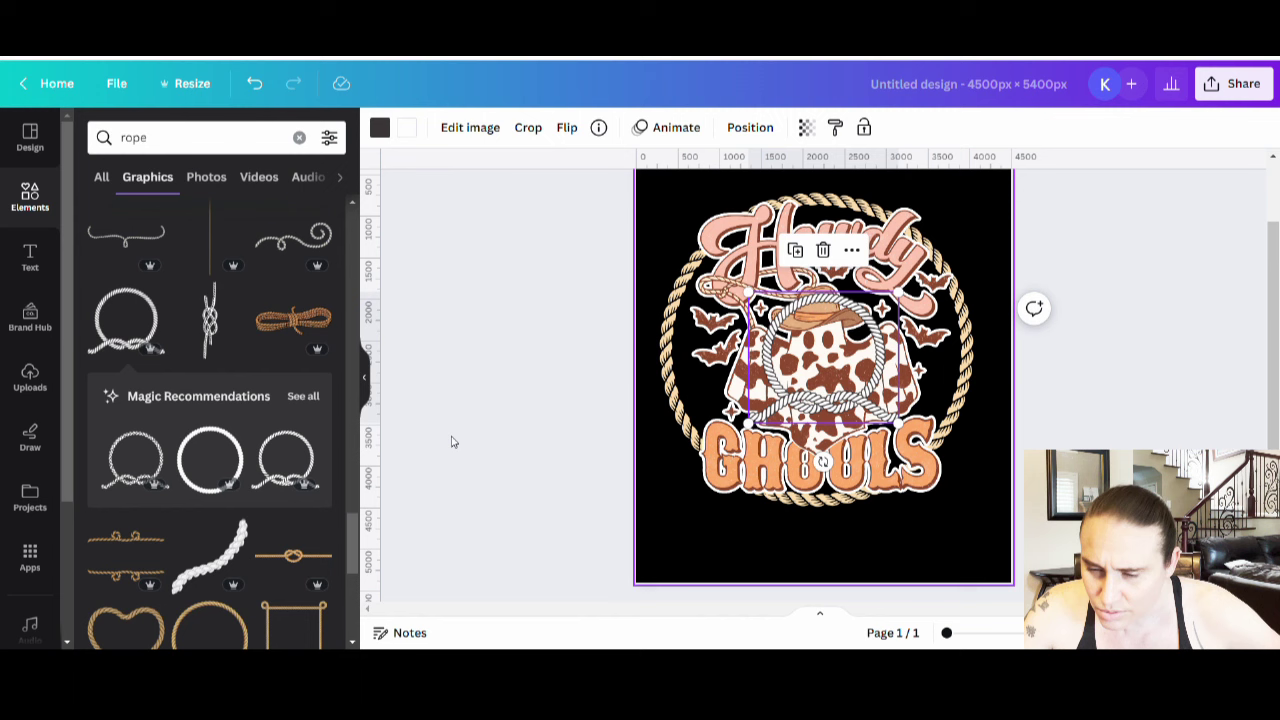
pyautogui.click(212, 450)
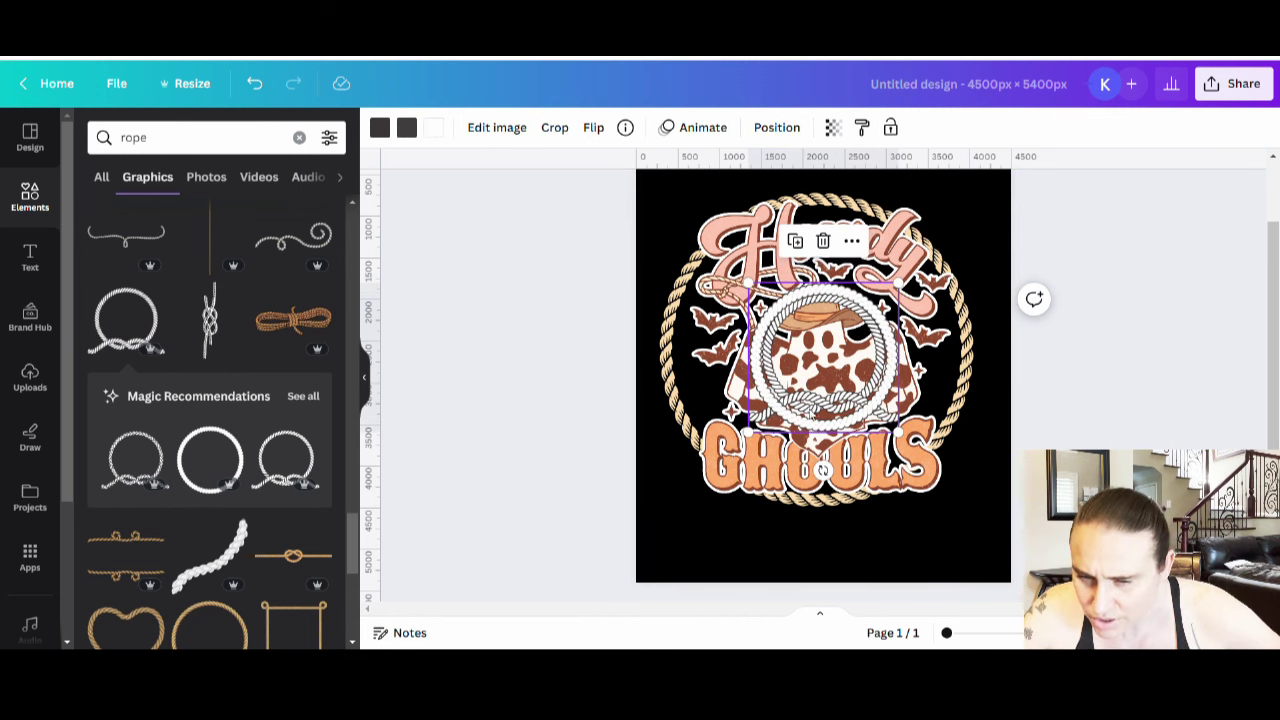
pyautogui.moveTo(815, 420); pyautogui.dragTo(6, 414)
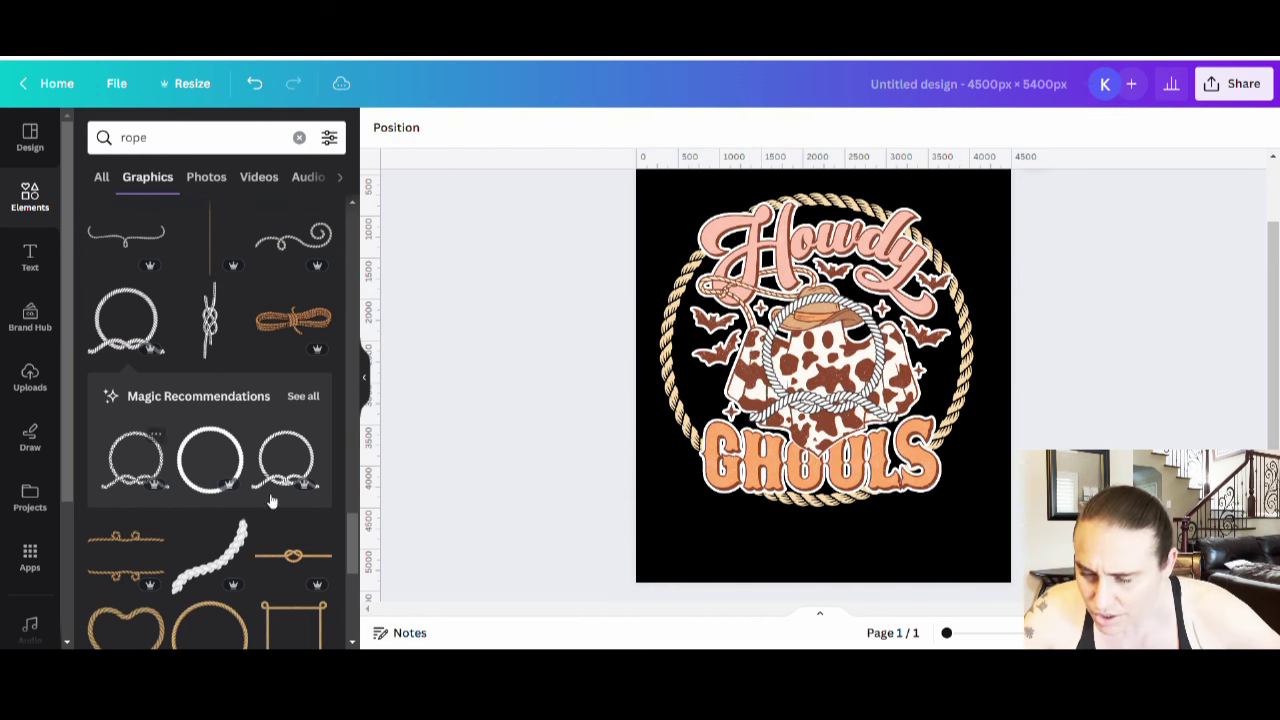
# Recolour the rope lasso's light parts cream and its dark parts brown.
pyautogui.click(793, 372)
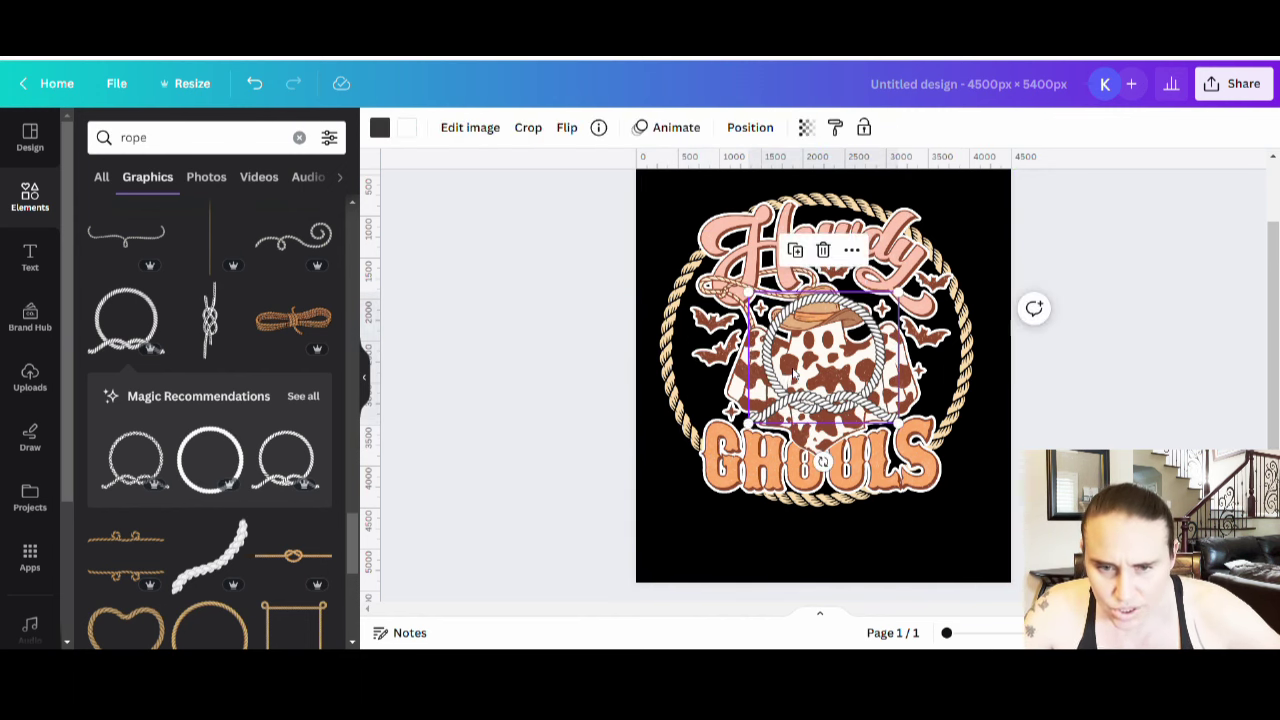
pyautogui.click(408, 128)
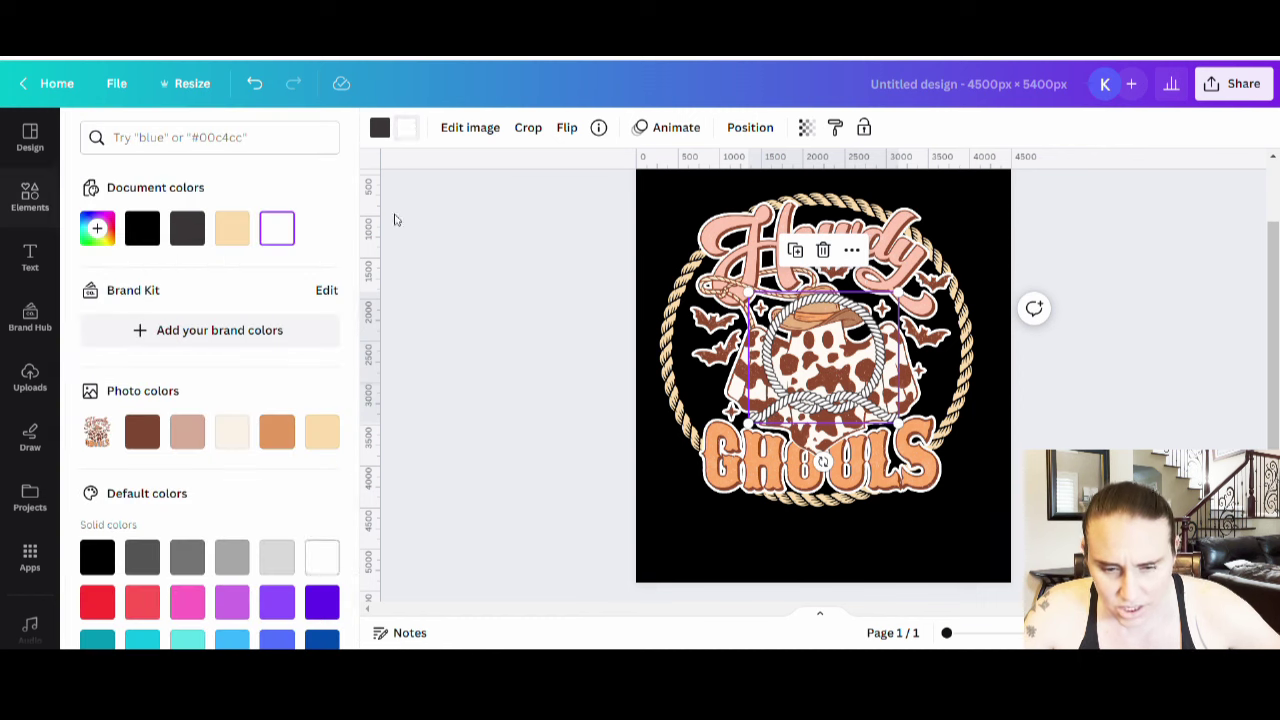
pyautogui.click(321, 433)
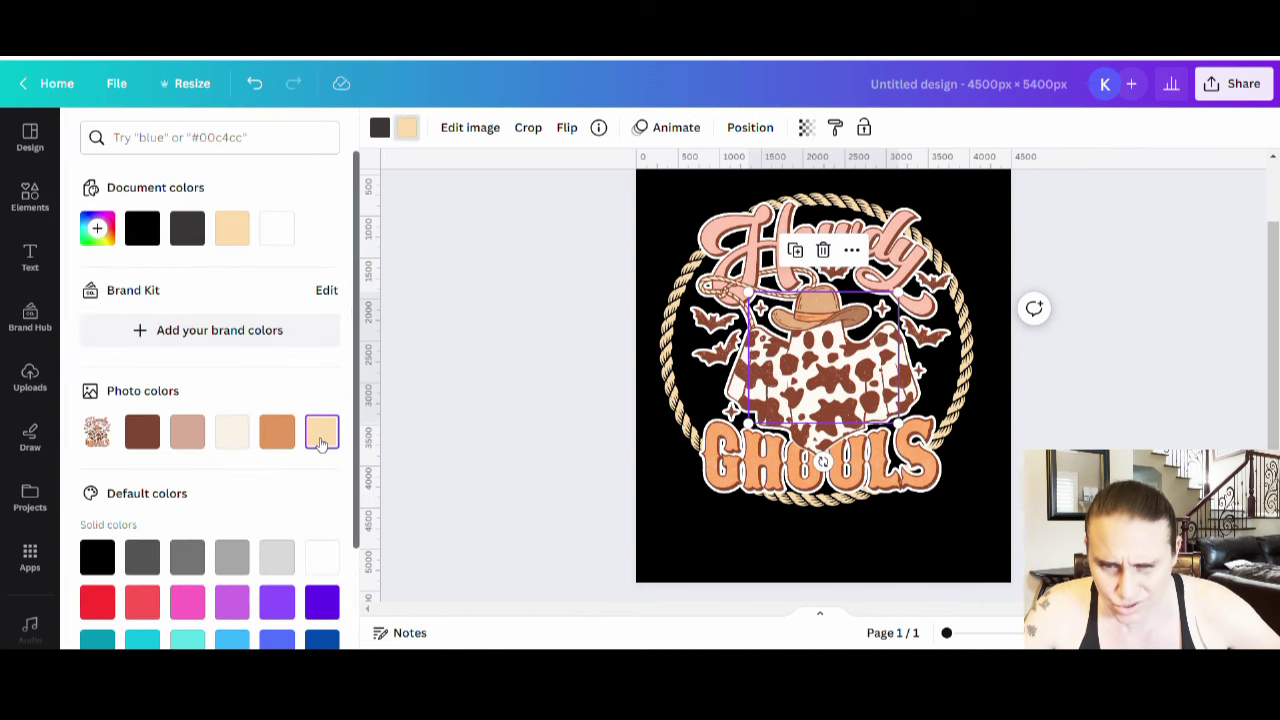
pyautogui.click(380, 128)
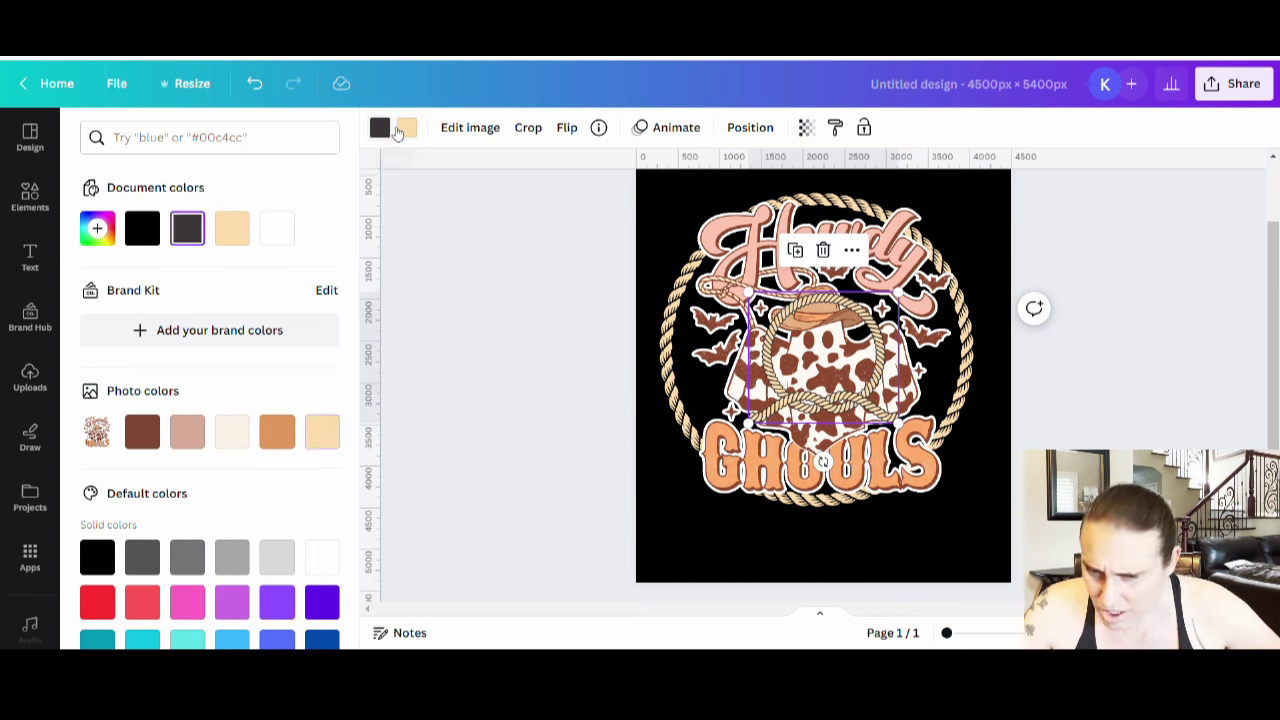
pyautogui.click(142, 432)
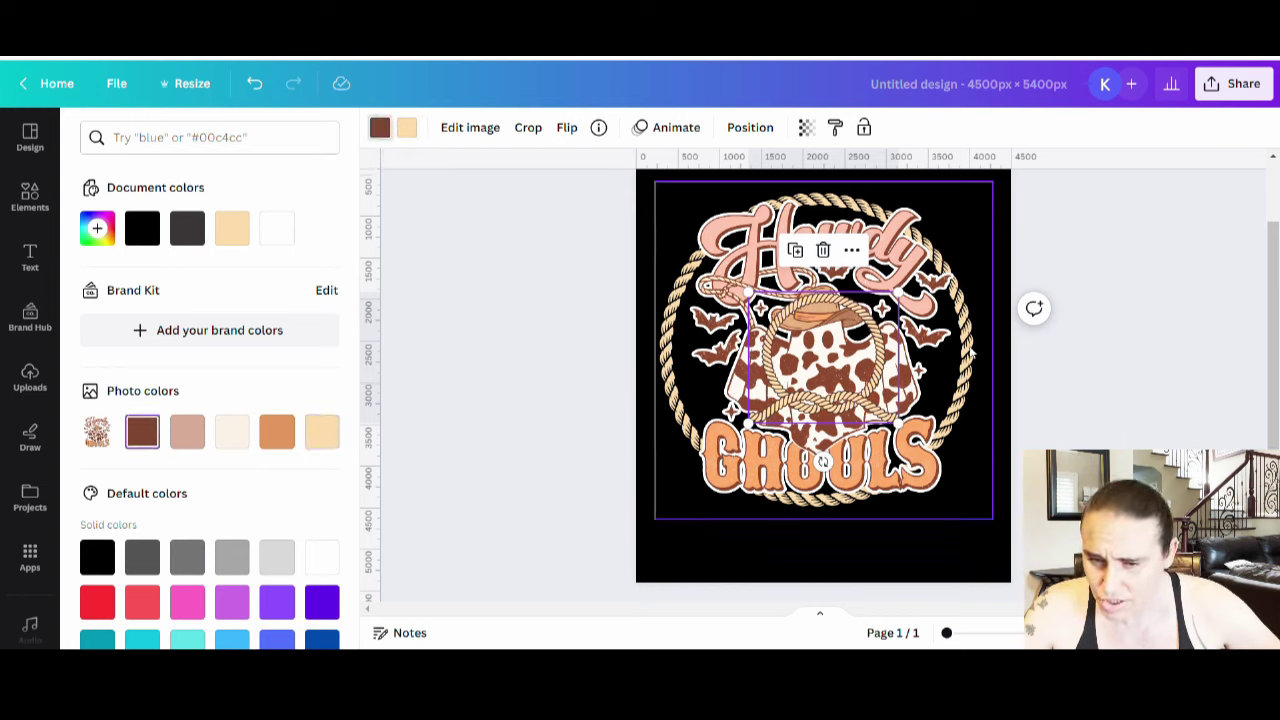
# Delete the old outer rope ring and return the Howdy Ghouls graphic to page centre.
pyautogui.click(640, 363)
pyautogui.moveTo(645, 366); pyautogui.dragTo(735, 376)
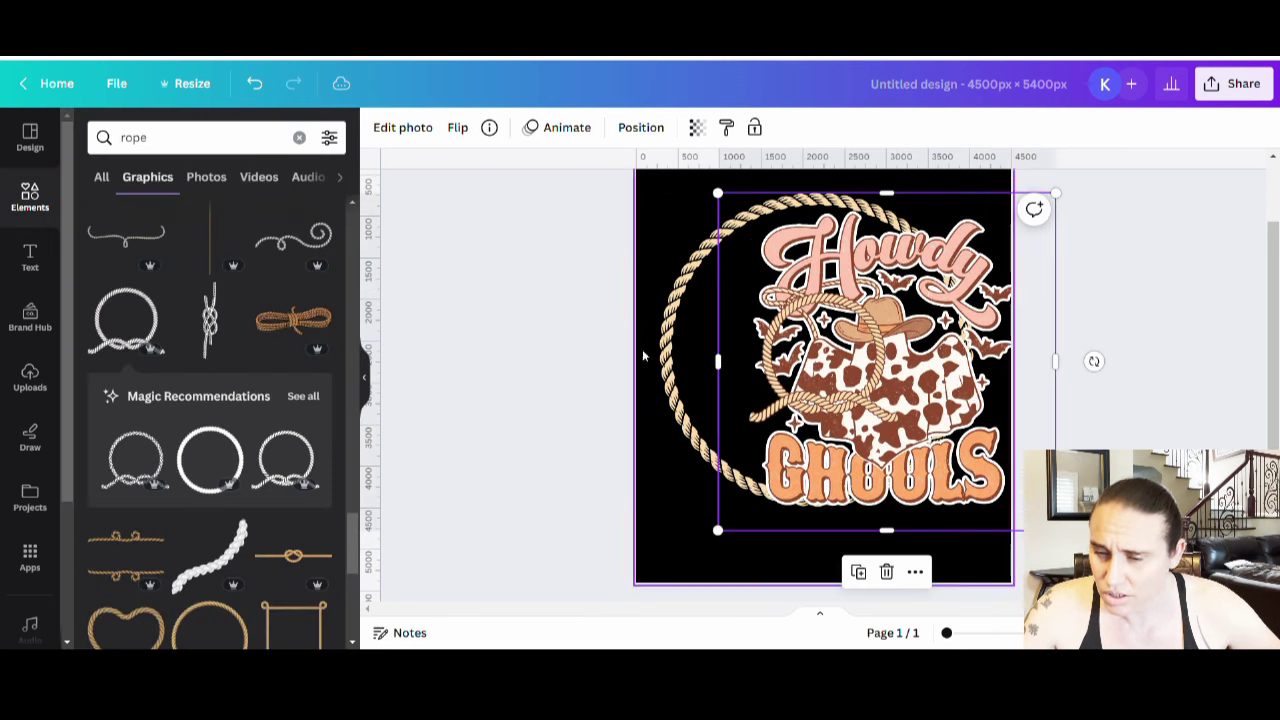
pyautogui.press('Delete')
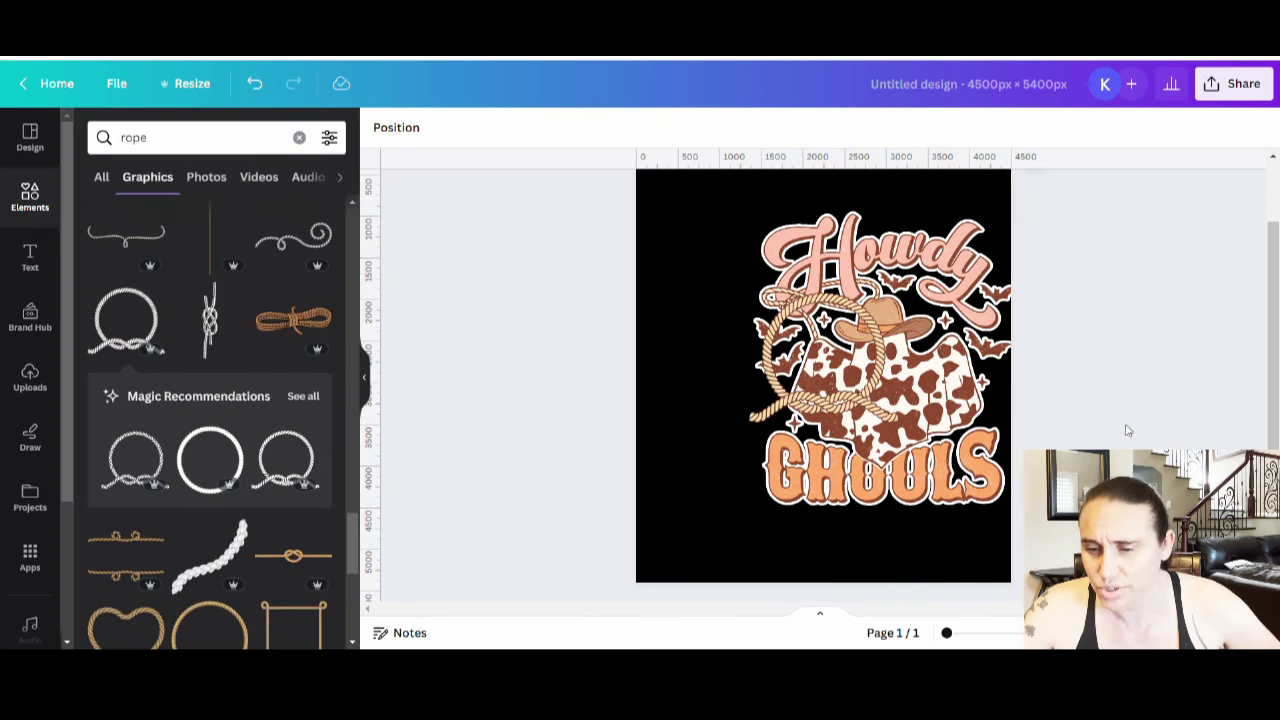
pyautogui.moveTo(1050, 360); pyautogui.dragTo(990, 350)
# Enlarge the rope lasso to nearly the full page width and centre it on the design.
pyautogui.click(860, 408)
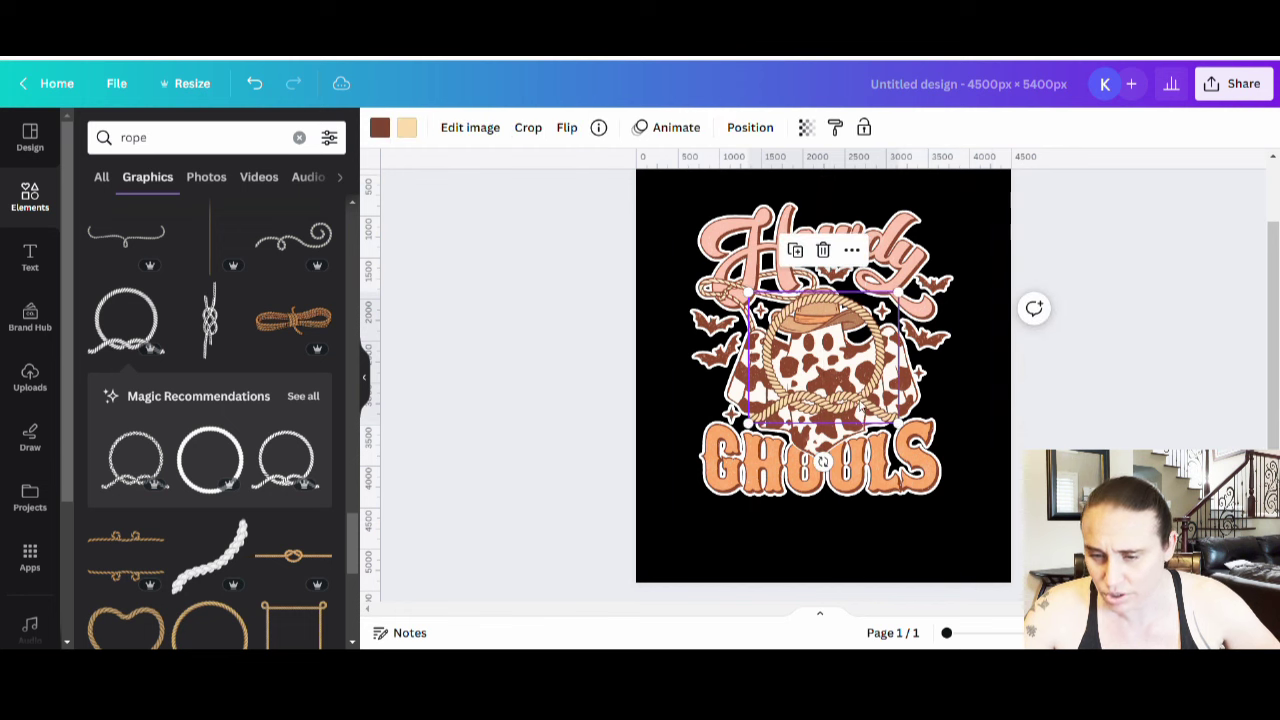
pyautogui.moveTo(757, 428); pyautogui.dragTo(575, 573)
pyautogui.moveTo(785, 518); pyautogui.dragTo(853, 467)
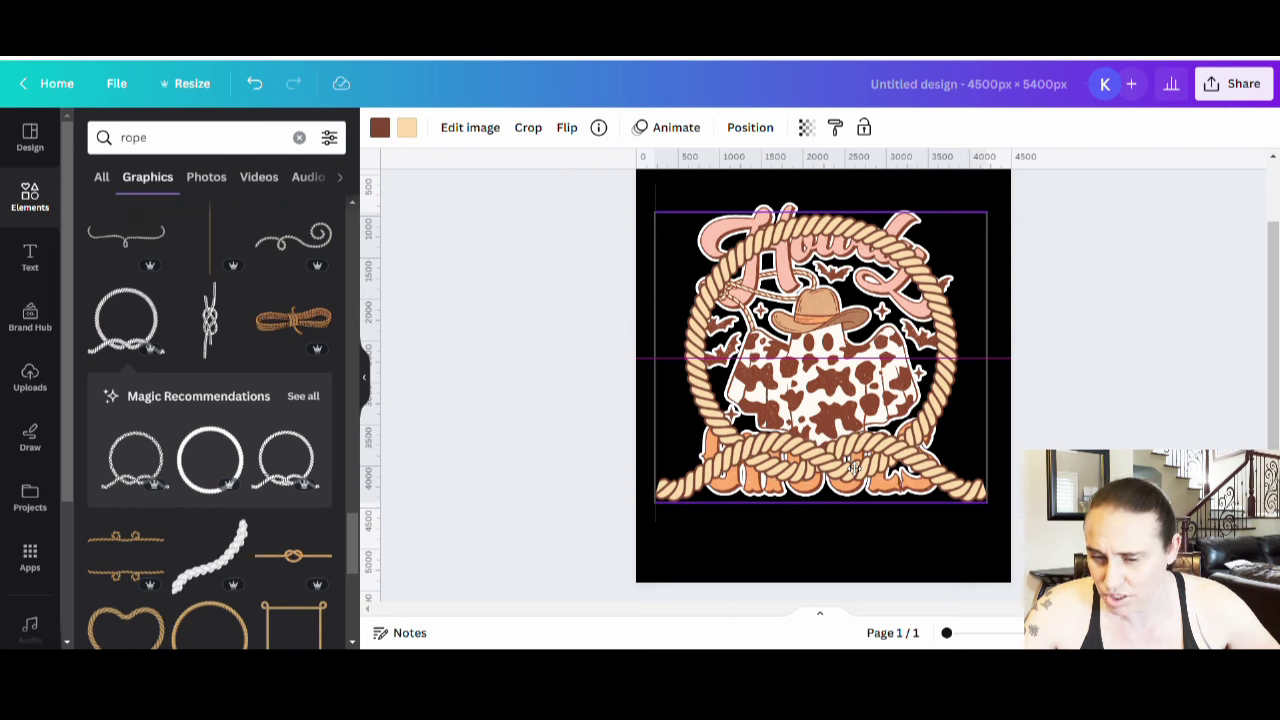
pyautogui.moveTo(853, 467); pyautogui.dragTo(853, 467)
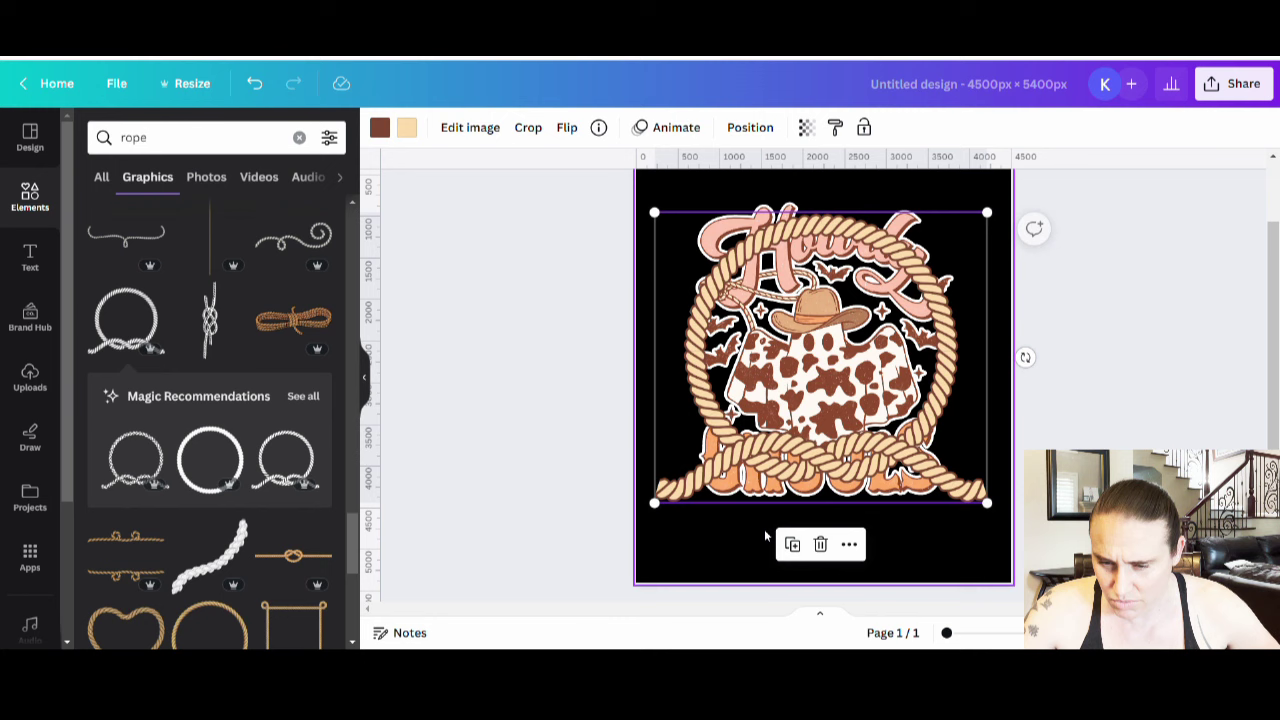
pyautogui.moveTo(656, 504); pyautogui.dragTo(642, 514)
pyautogui.moveTo(997, 523); pyautogui.dragTo(1008, 535)
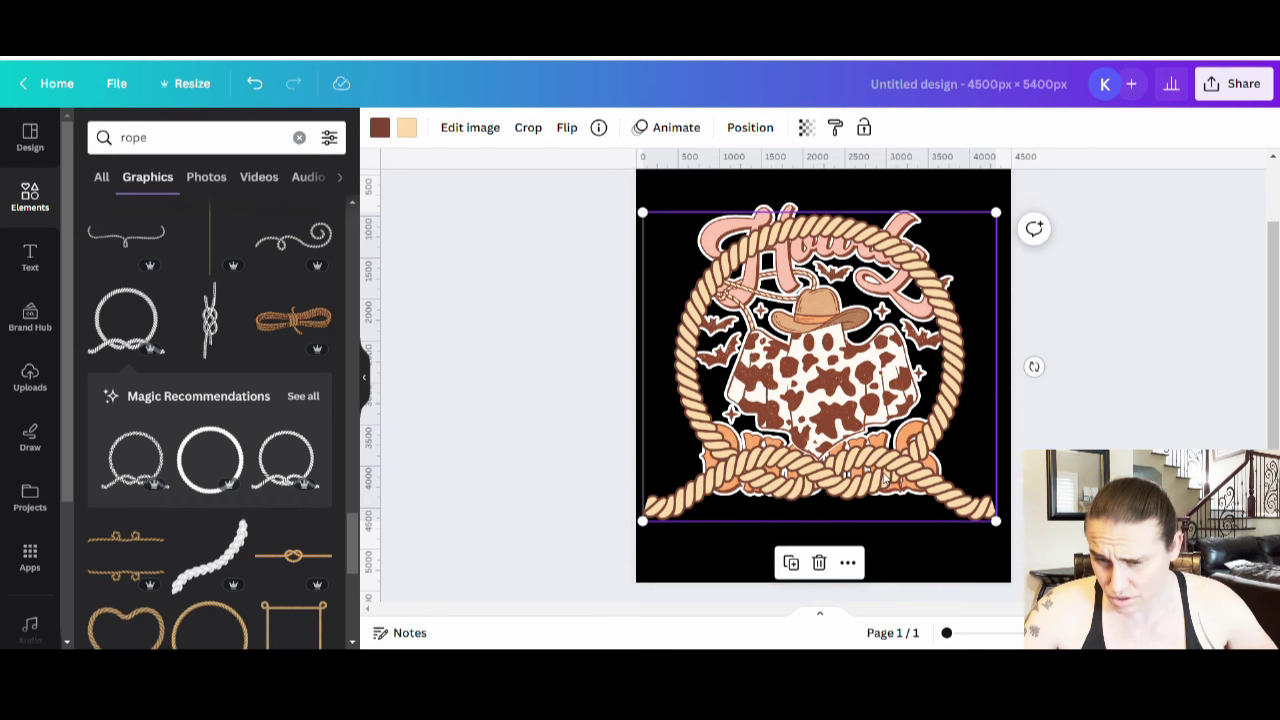
pyautogui.moveTo(885, 480); pyautogui.dragTo(895, 483)
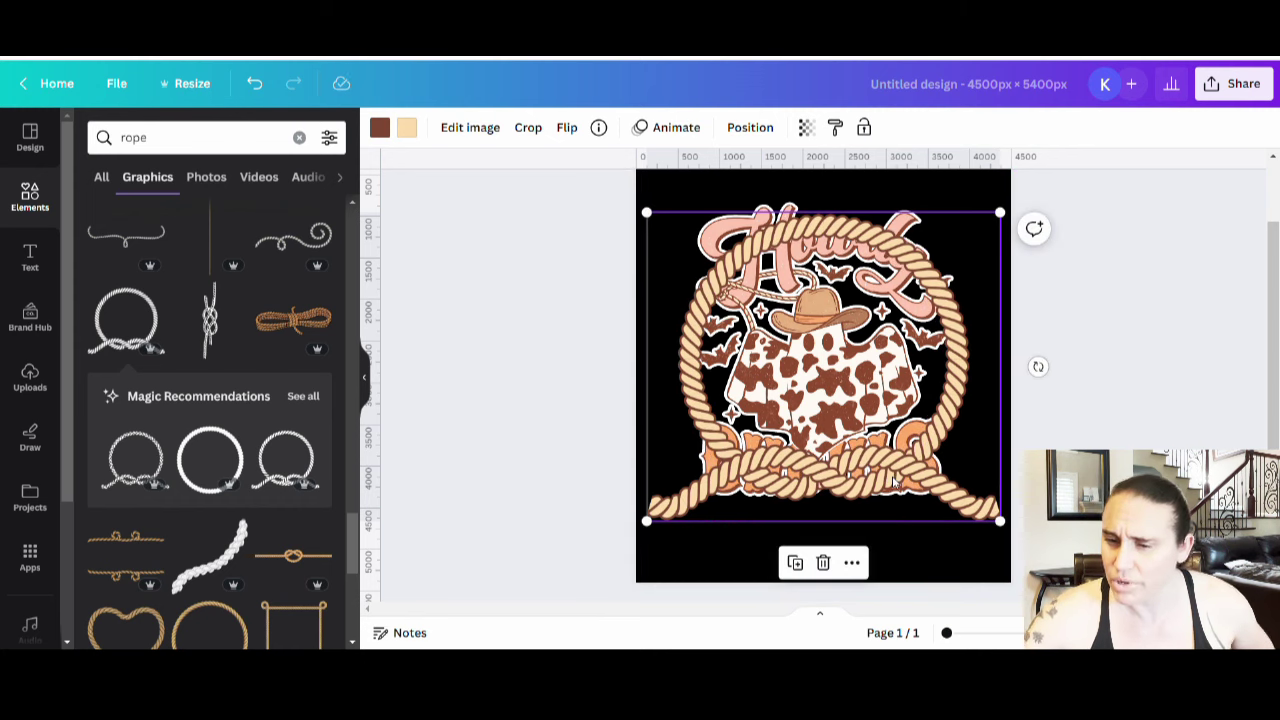
# Send the lasso behind the Howdy Ghouls graphic and nudge the graphic slightly up.
pyautogui.hotkey('ctrl', '[')
pyautogui.click(1074, 437)
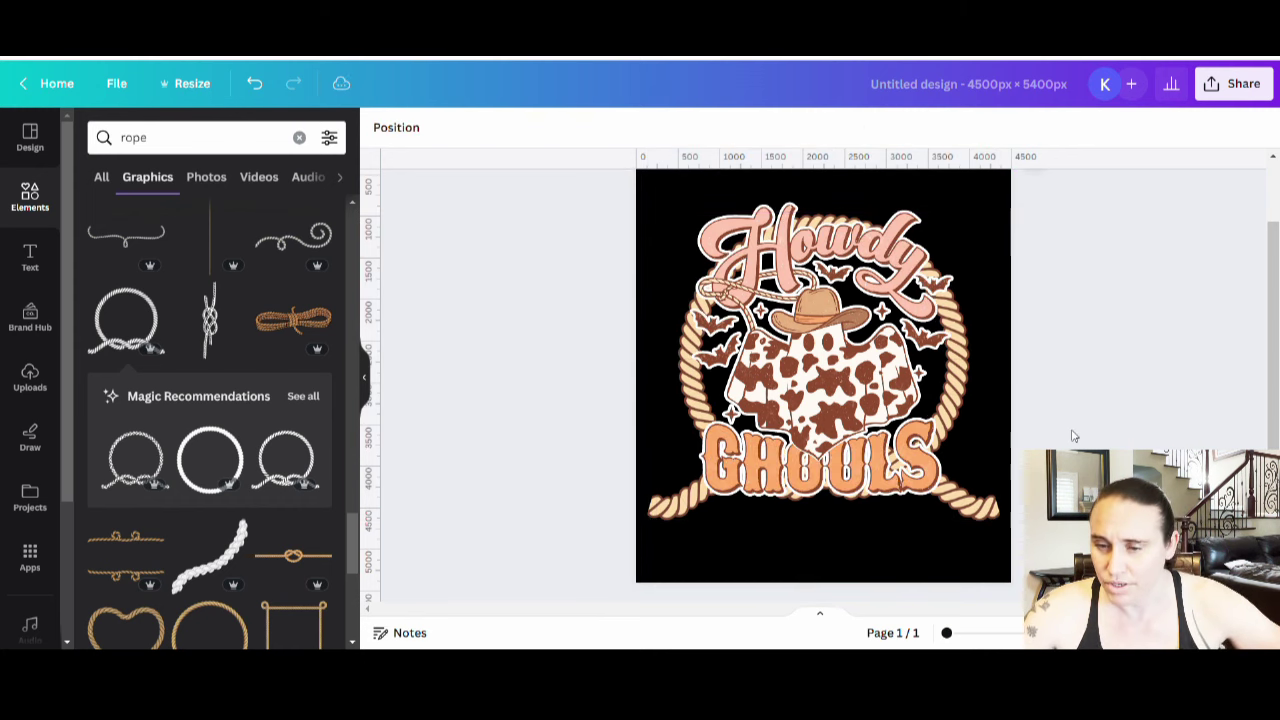
pyautogui.click(805, 452)
pyautogui.moveTo(805, 452); pyautogui.dragTo(806, 440)
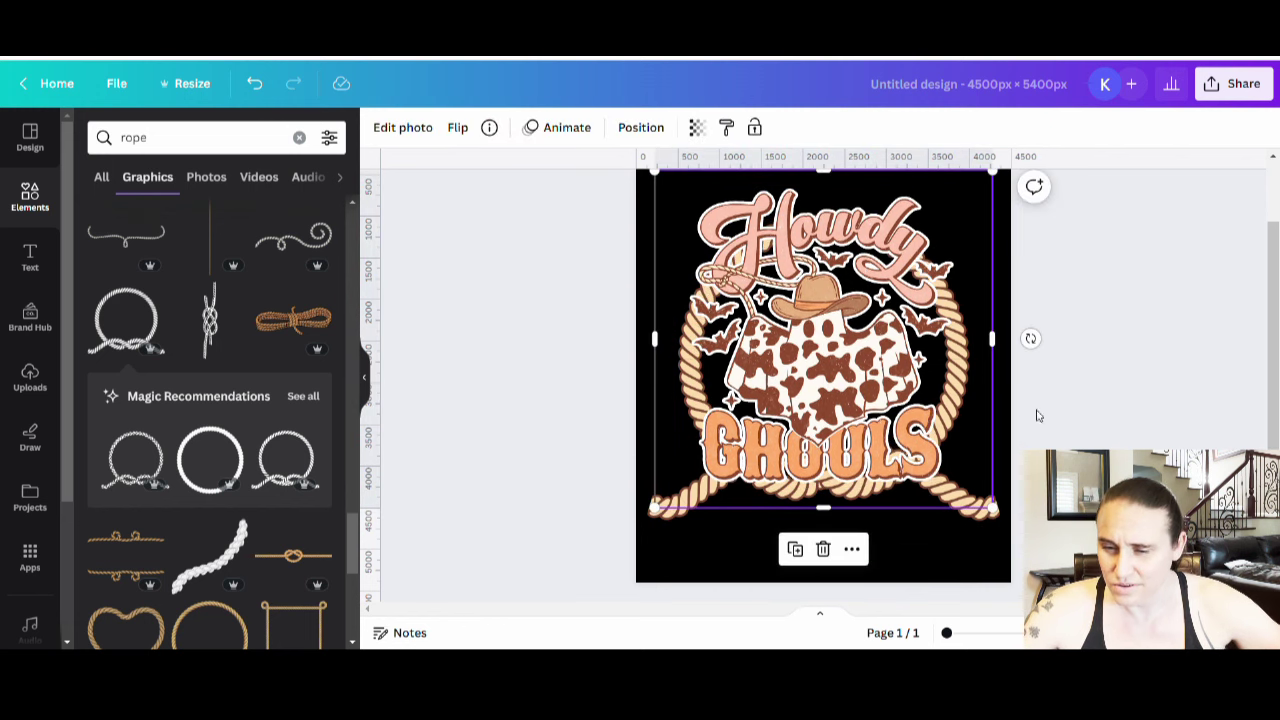
# Add a gold rope circle graphic, resize it around the lasso, then delete it.
pyautogui.click(1118, 436)
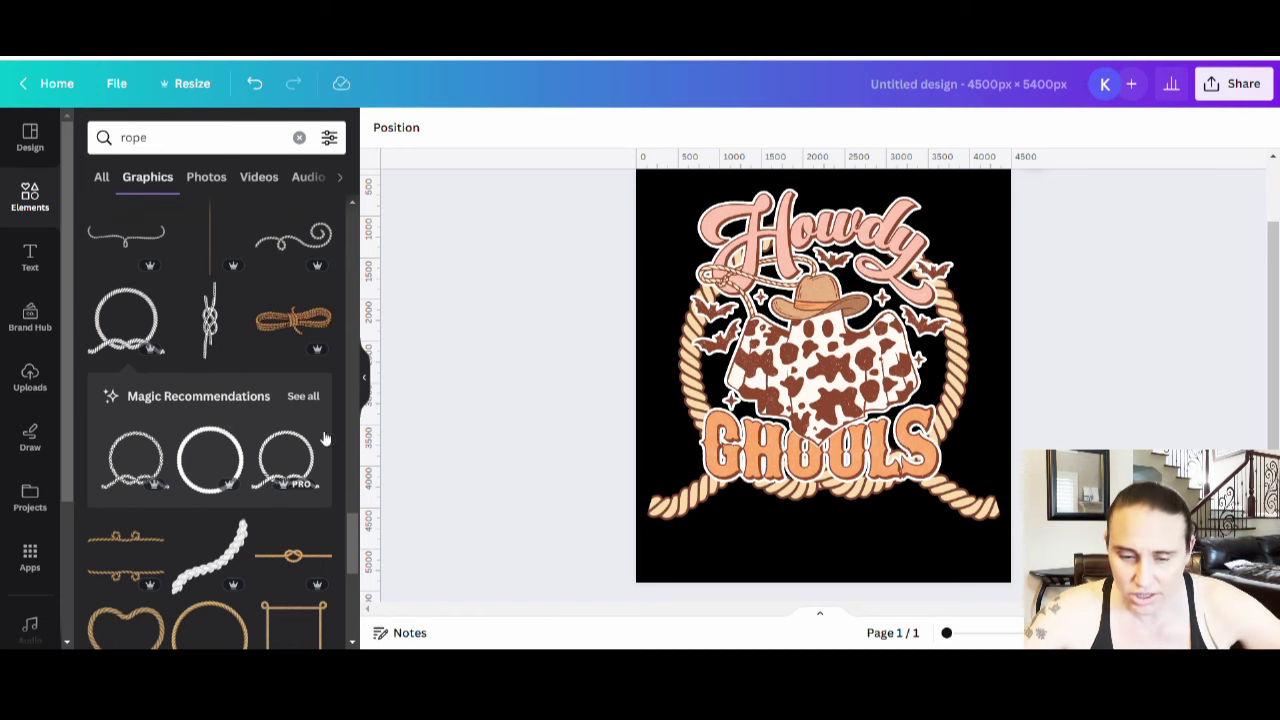
pyautogui.scroll(-3, 355, 543)
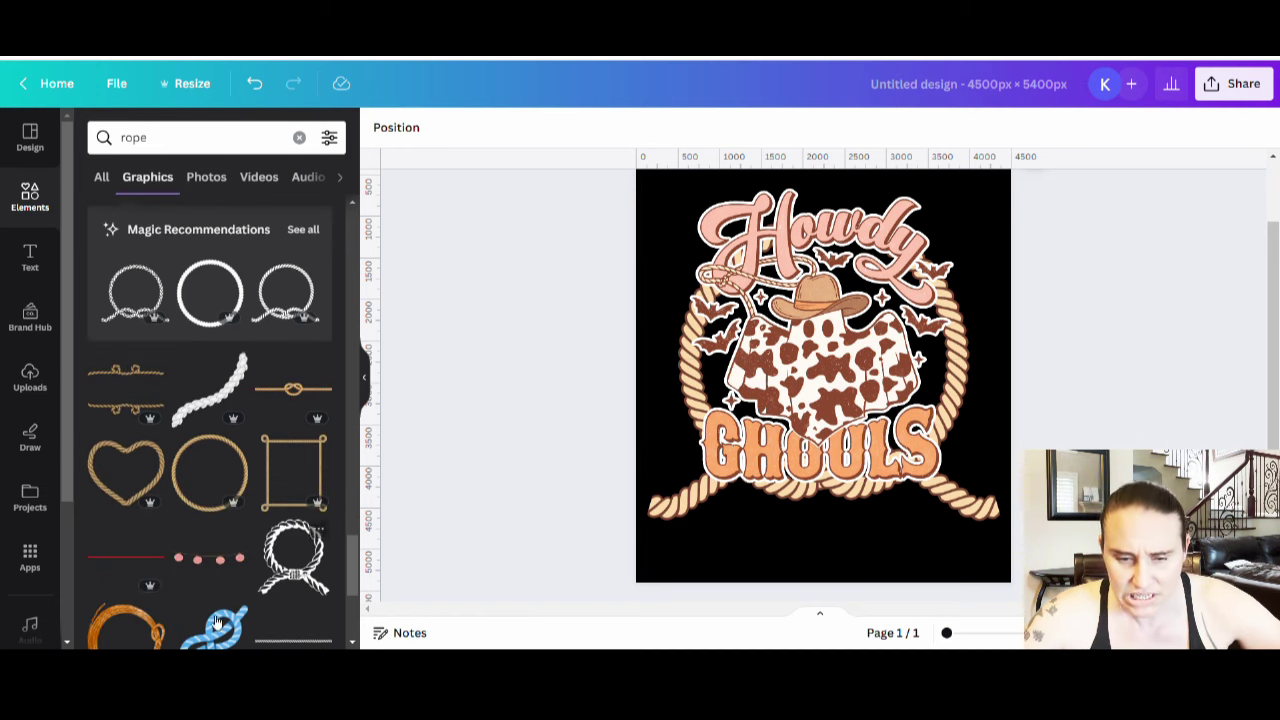
pyautogui.click(225, 478)
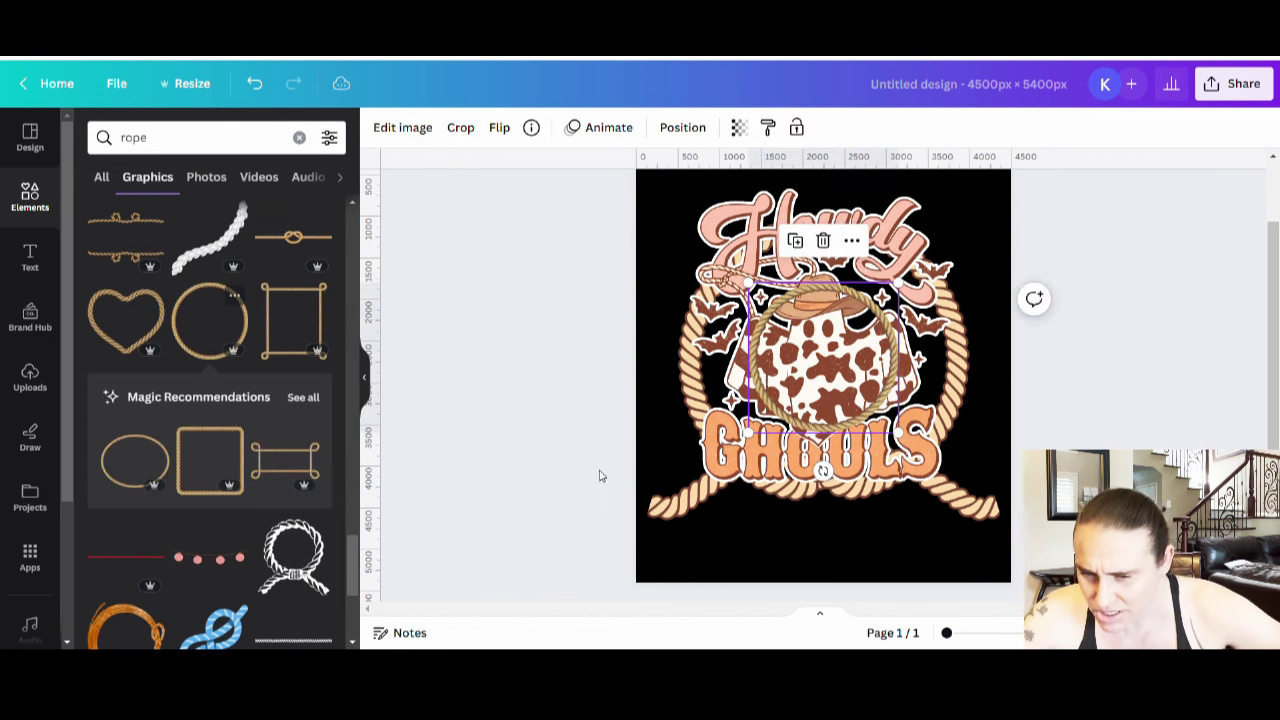
pyautogui.moveTo(760, 428); pyautogui.dragTo(626, 529)
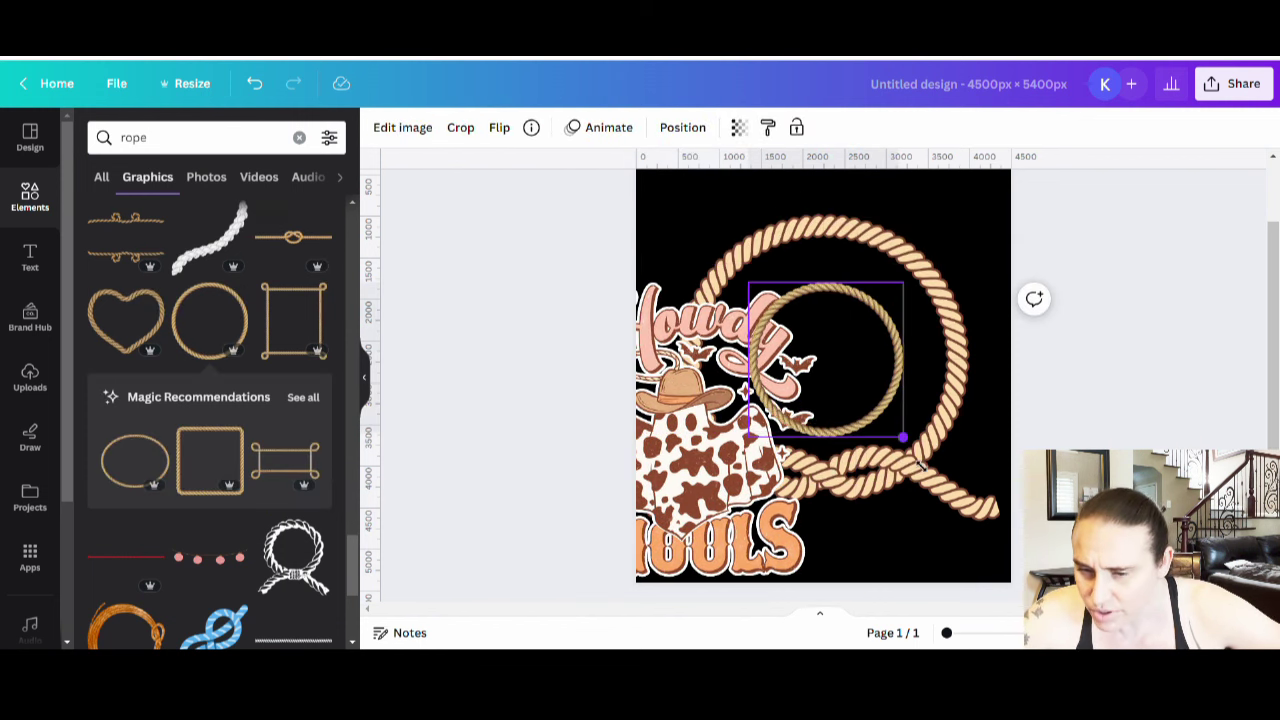
pyautogui.moveTo(898, 432); pyautogui.dragTo(1118, 648)
pyautogui.moveTo(820, 432); pyautogui.dragTo(714, 372)
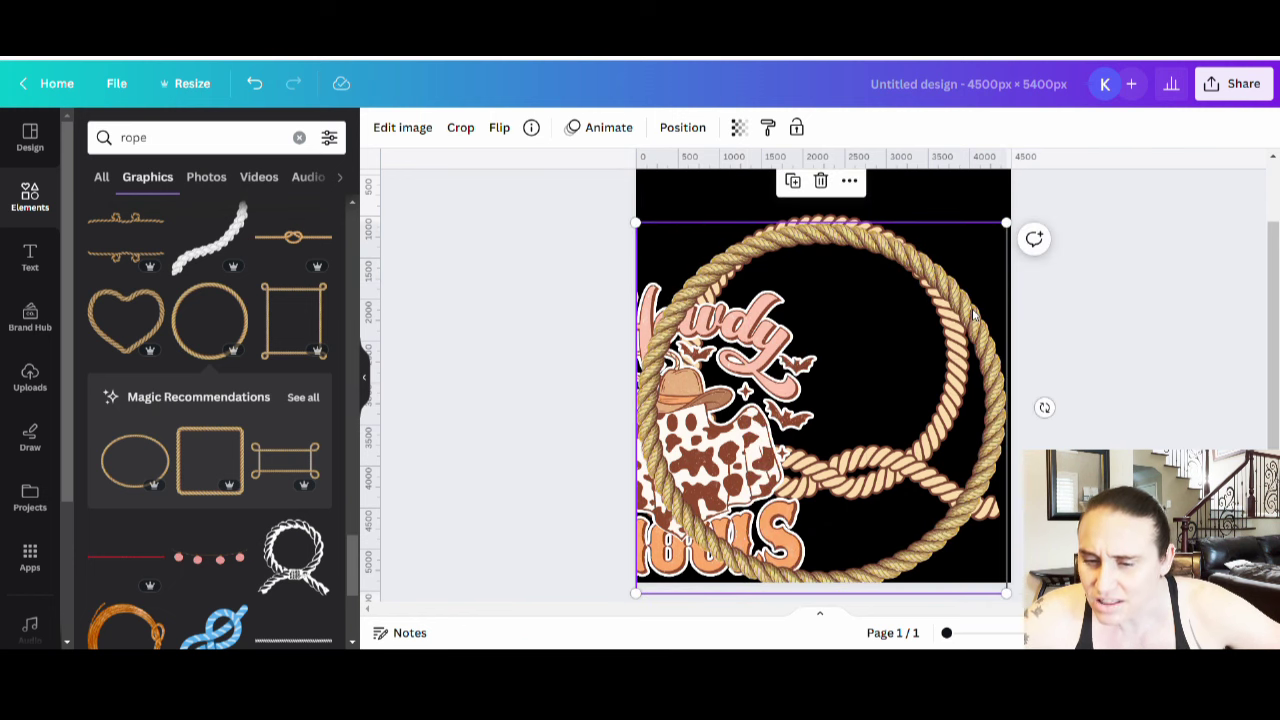
pyautogui.press('Delete')
# Move the Howdy Ghouls graphic back to the centre of the page.
pyautogui.click(715, 500)
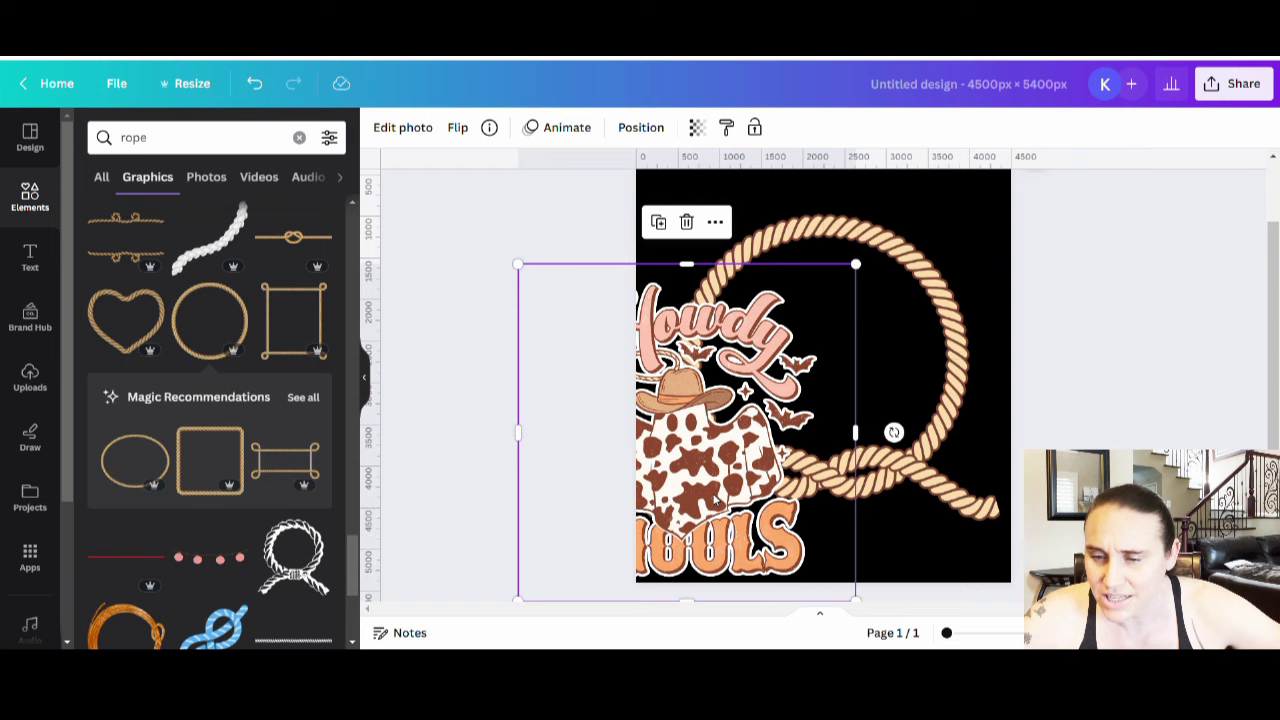
pyautogui.moveTo(716, 499); pyautogui.dragTo(839, 415)
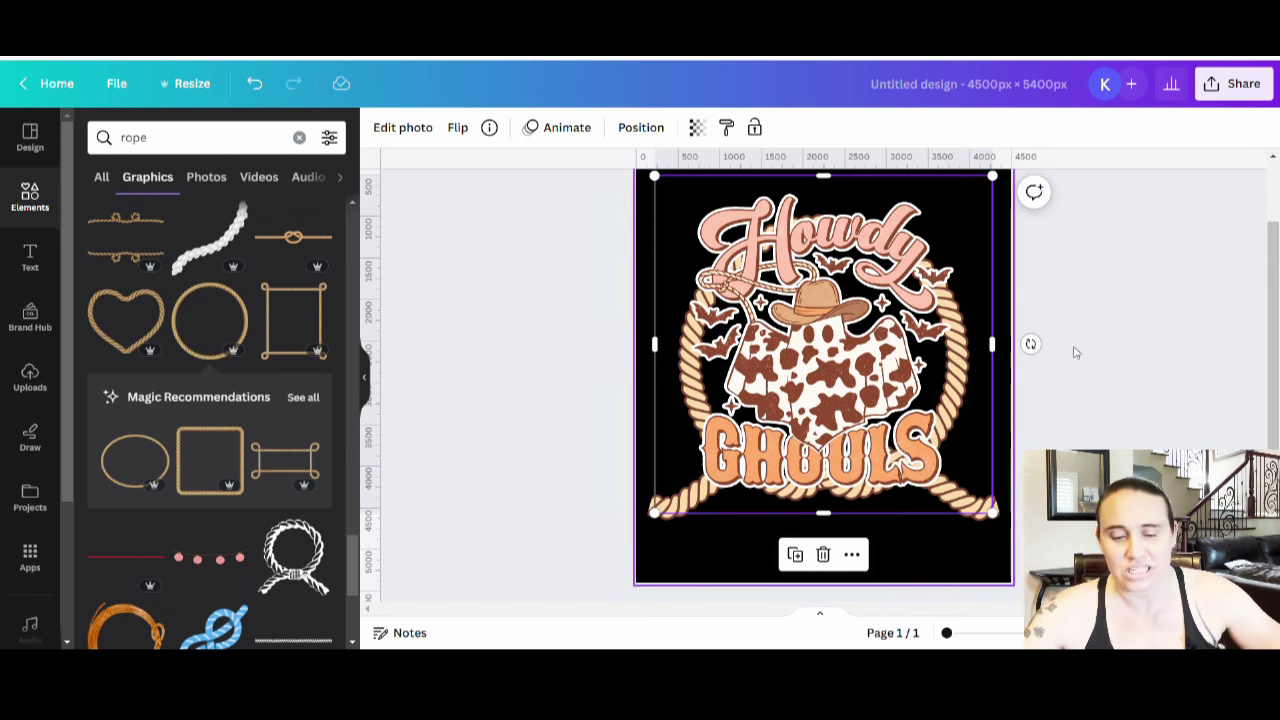
pyautogui.click(475, 516)
# Replace the old rope search term with 'vintage cowboy' in the Elements search.
pyautogui.click(257, 137)
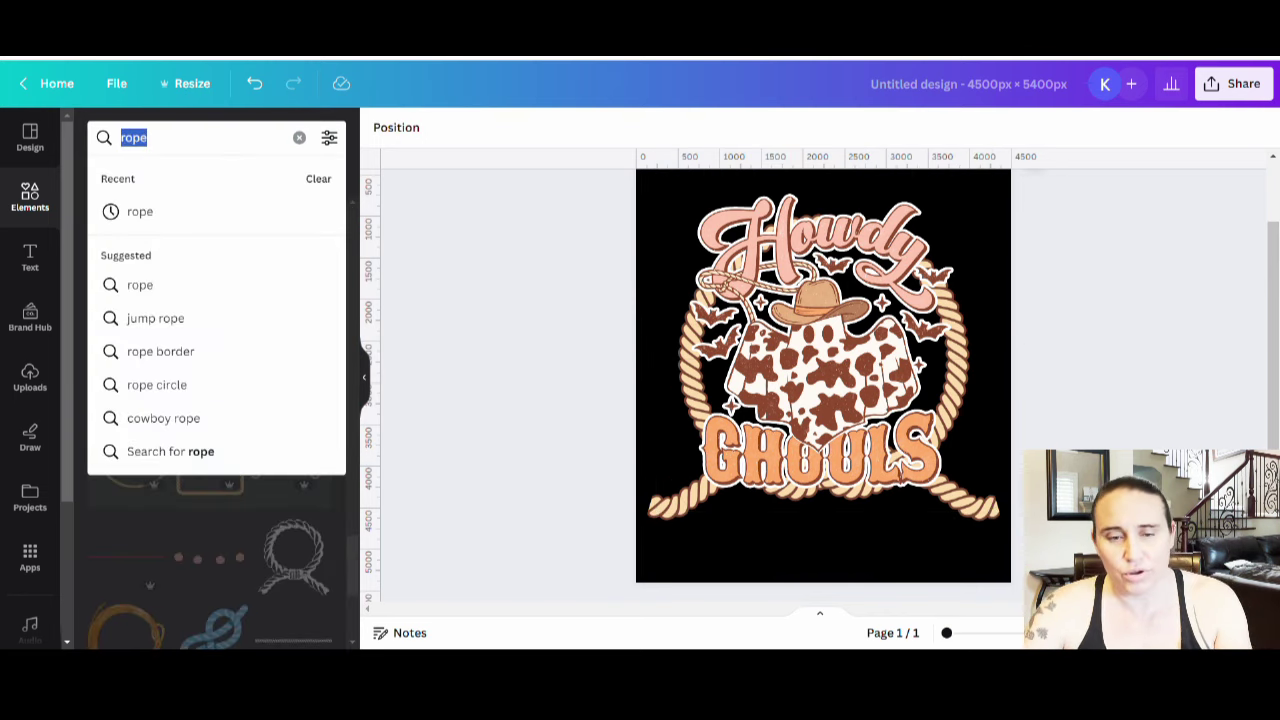
pyautogui.write('vintage')
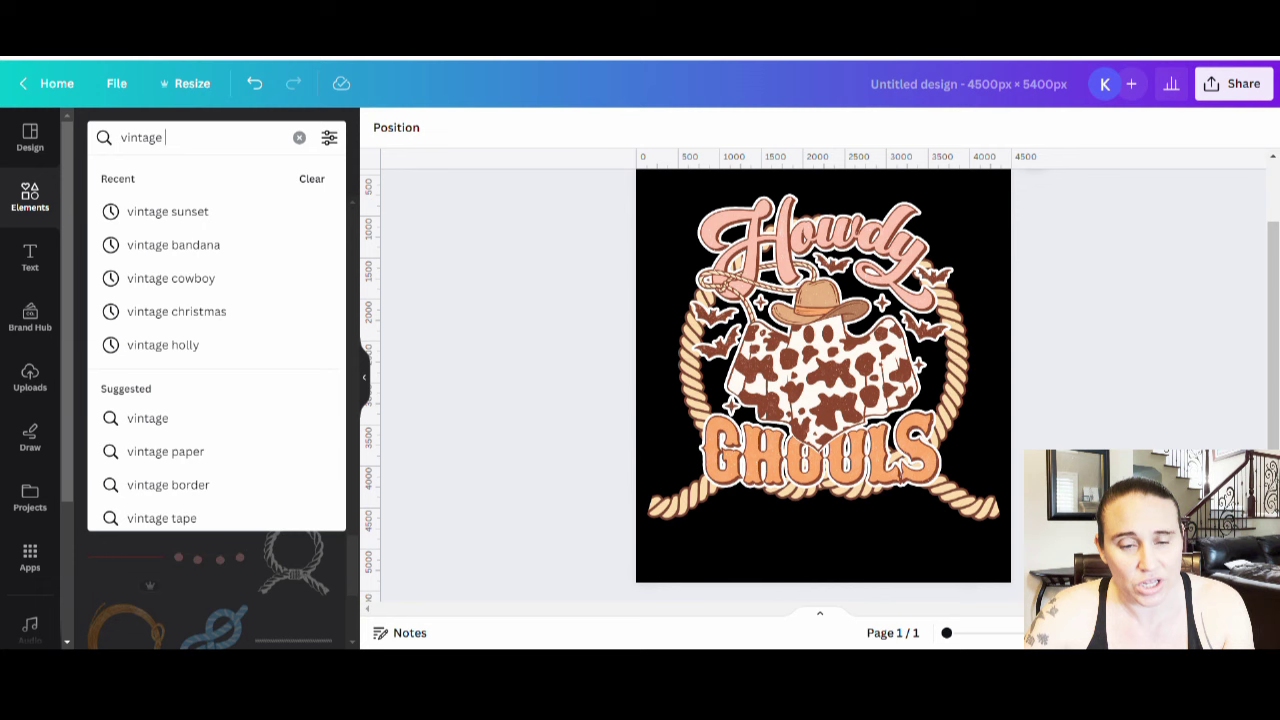
pyautogui.write(' cowboy')
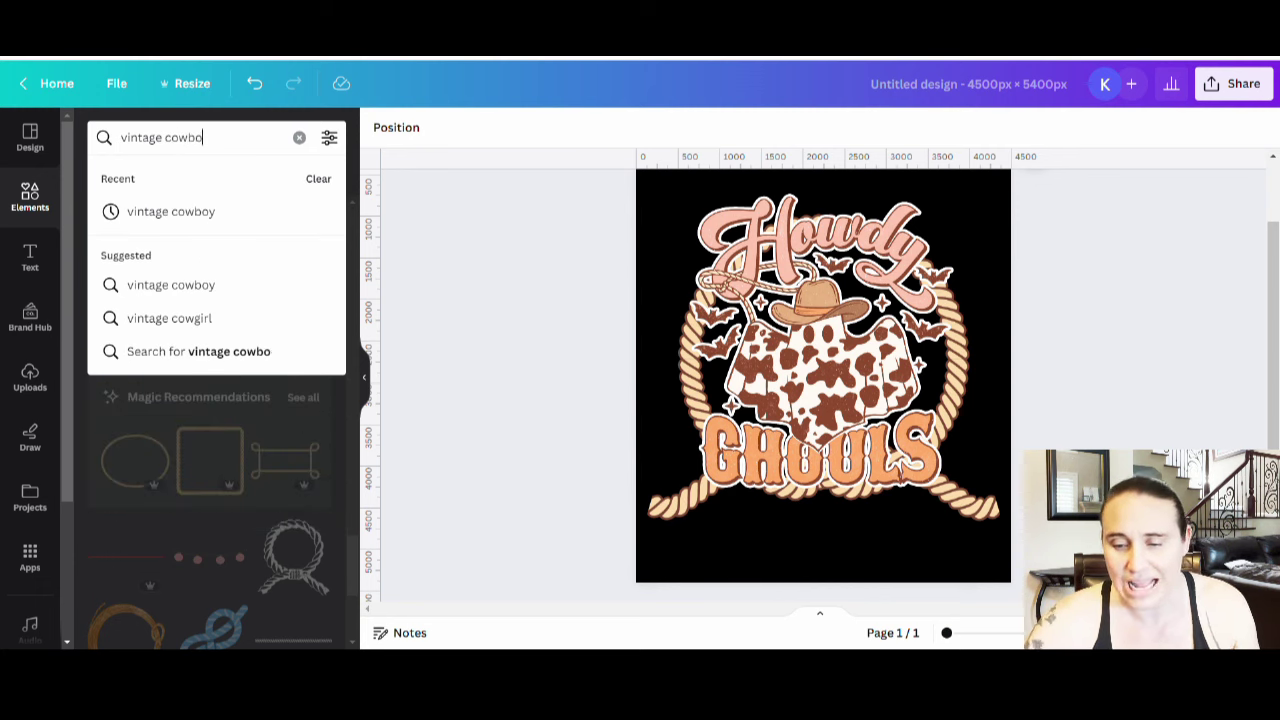
pyautogui.press('Return')
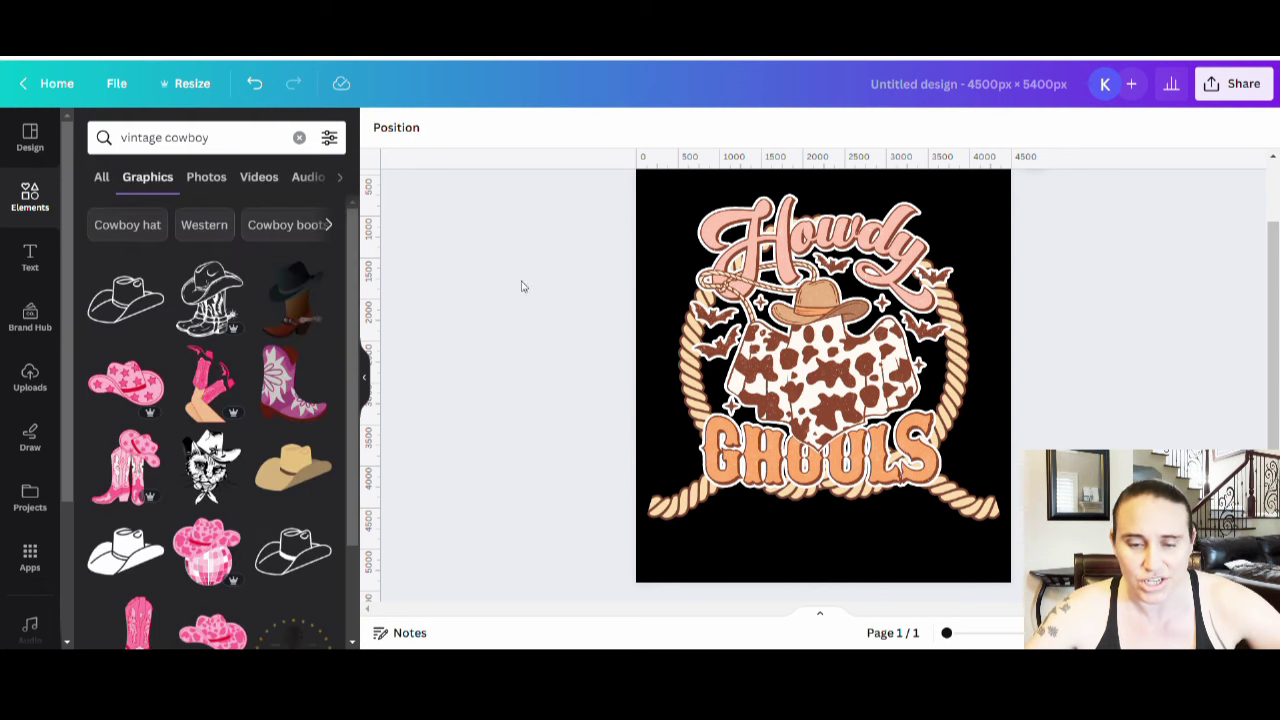
# Scroll through the vintage cowboy Graphics results to find the circled star badge.
pyautogui.scroll(-3, 281, 346)
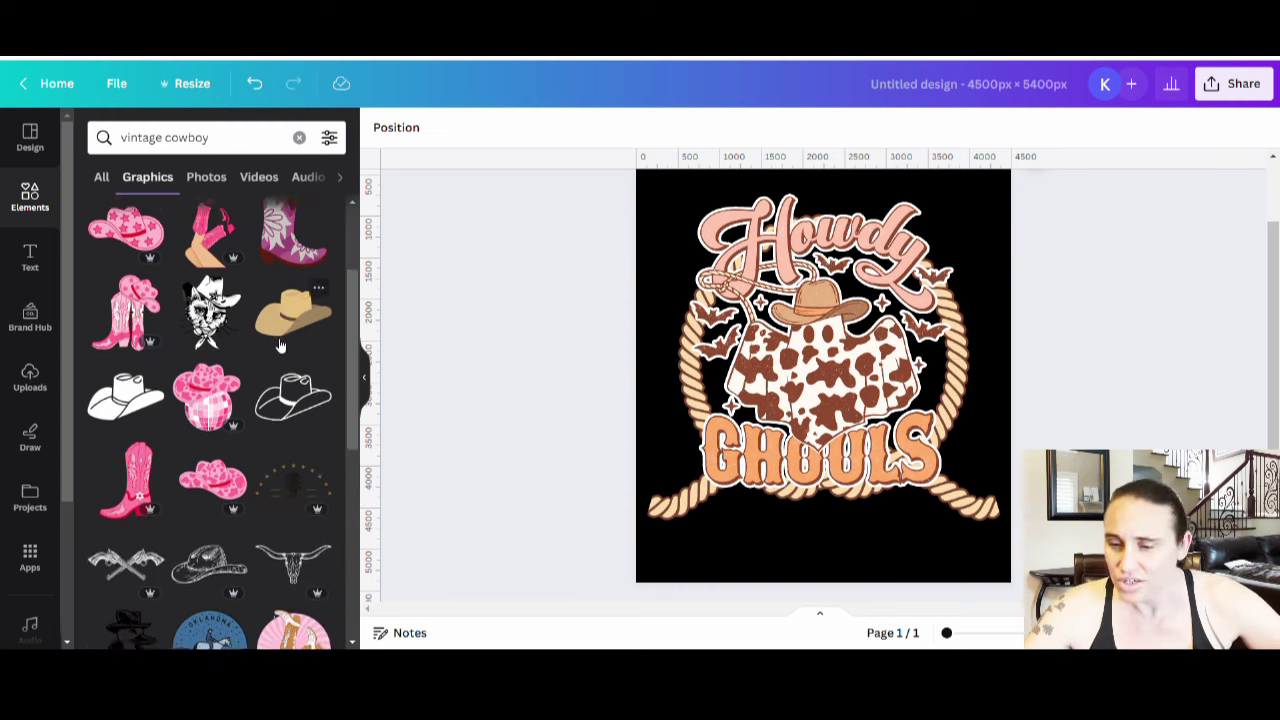
pyautogui.scroll(-3, 300, 370)
pyautogui.scroll(-2, 257, 380)
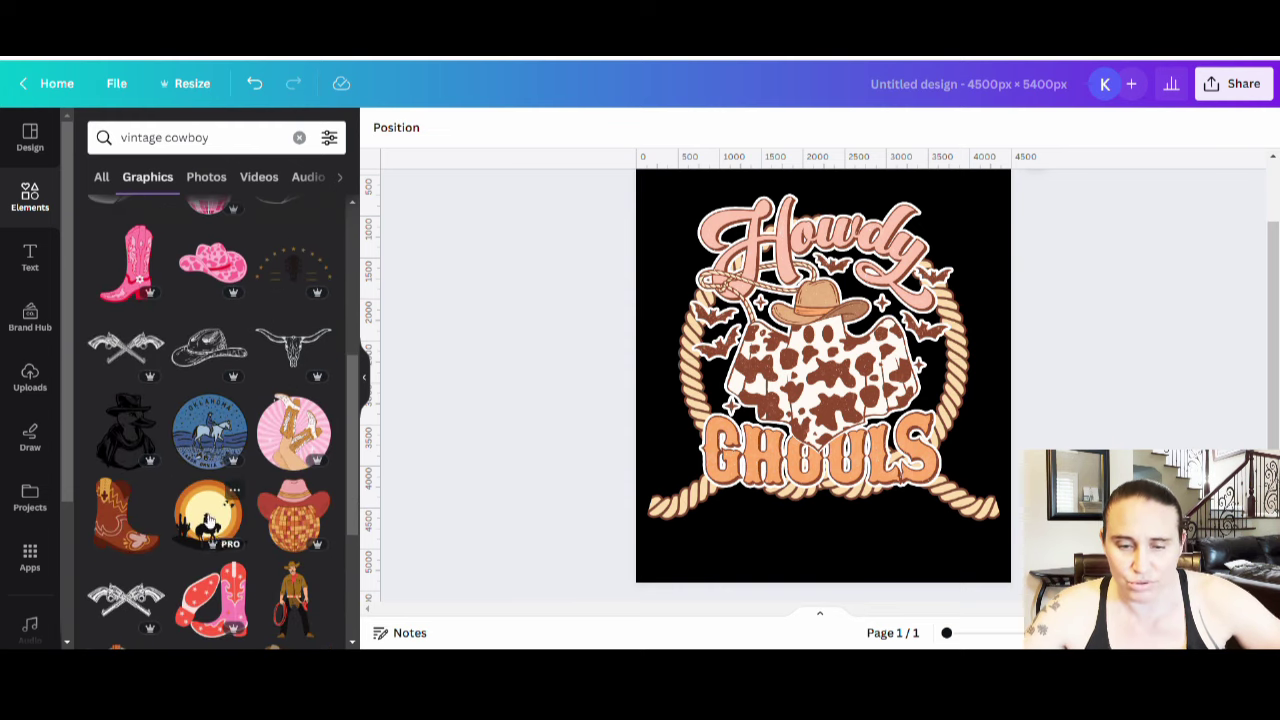
pyautogui.scroll(-5, 200, 430)
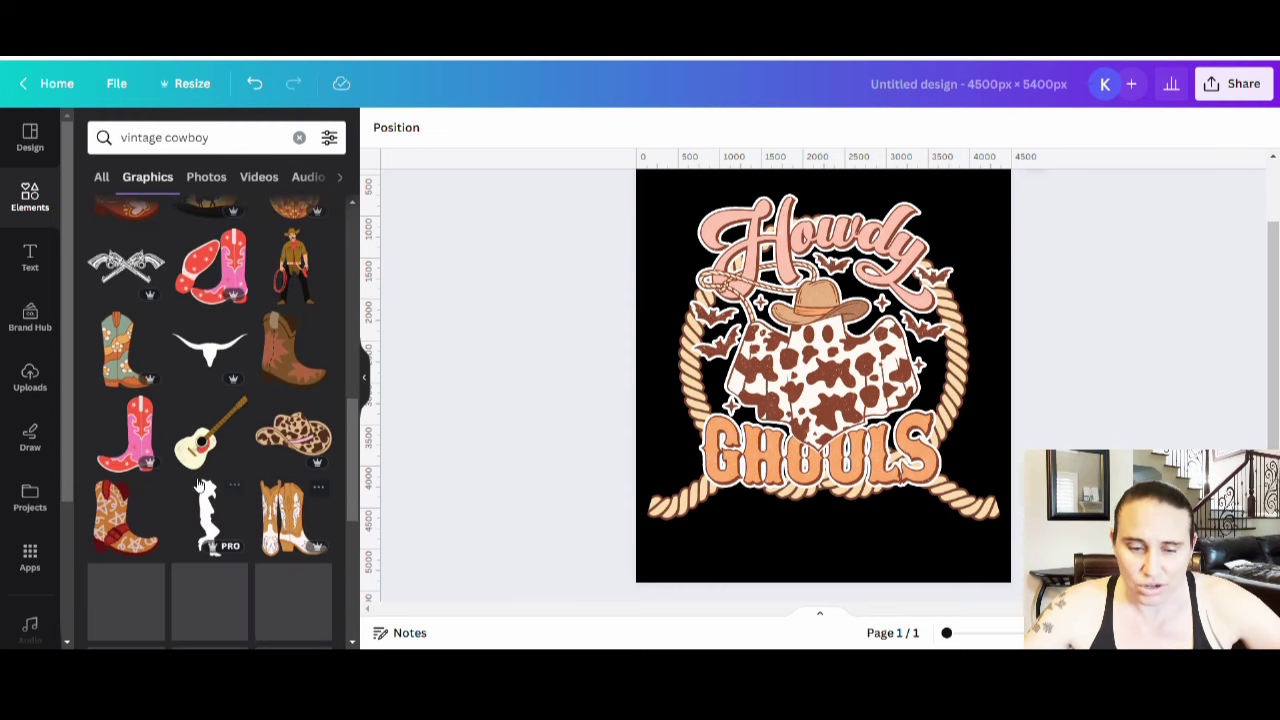
pyautogui.scroll(-4, 237, 476)
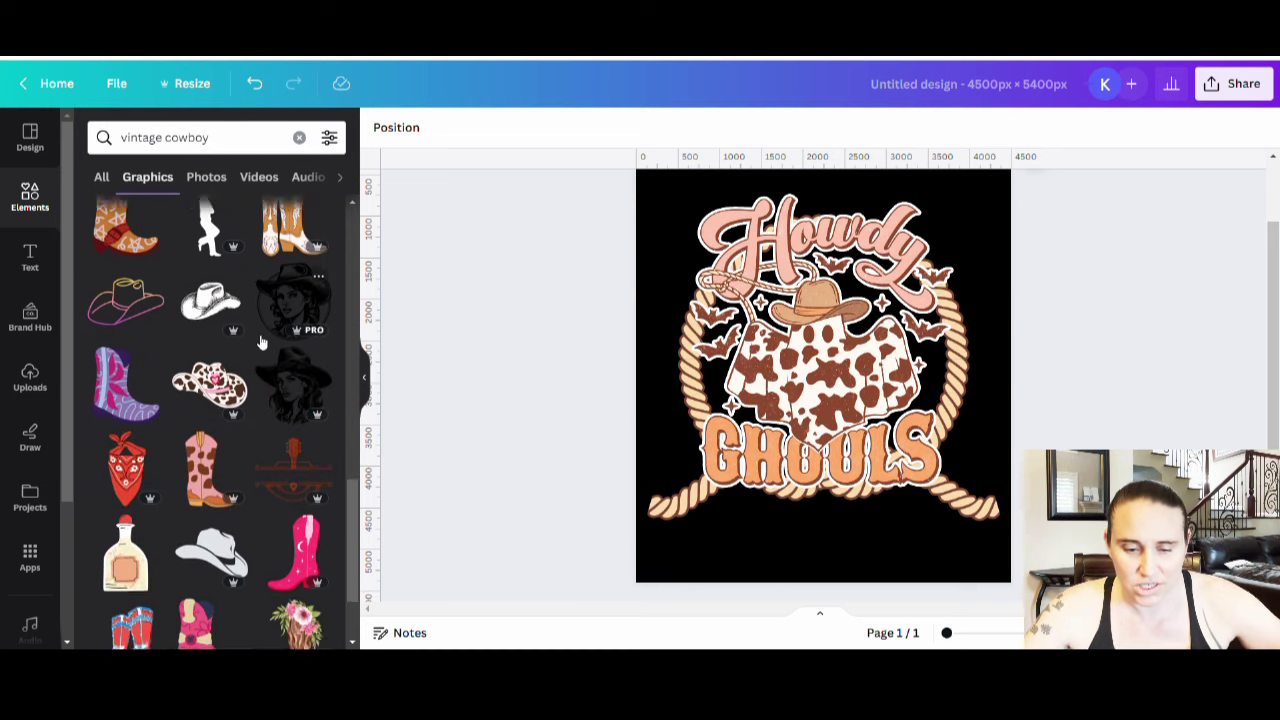
pyautogui.scroll(-3, 260, 342)
pyautogui.scroll(-6, 260, 342)
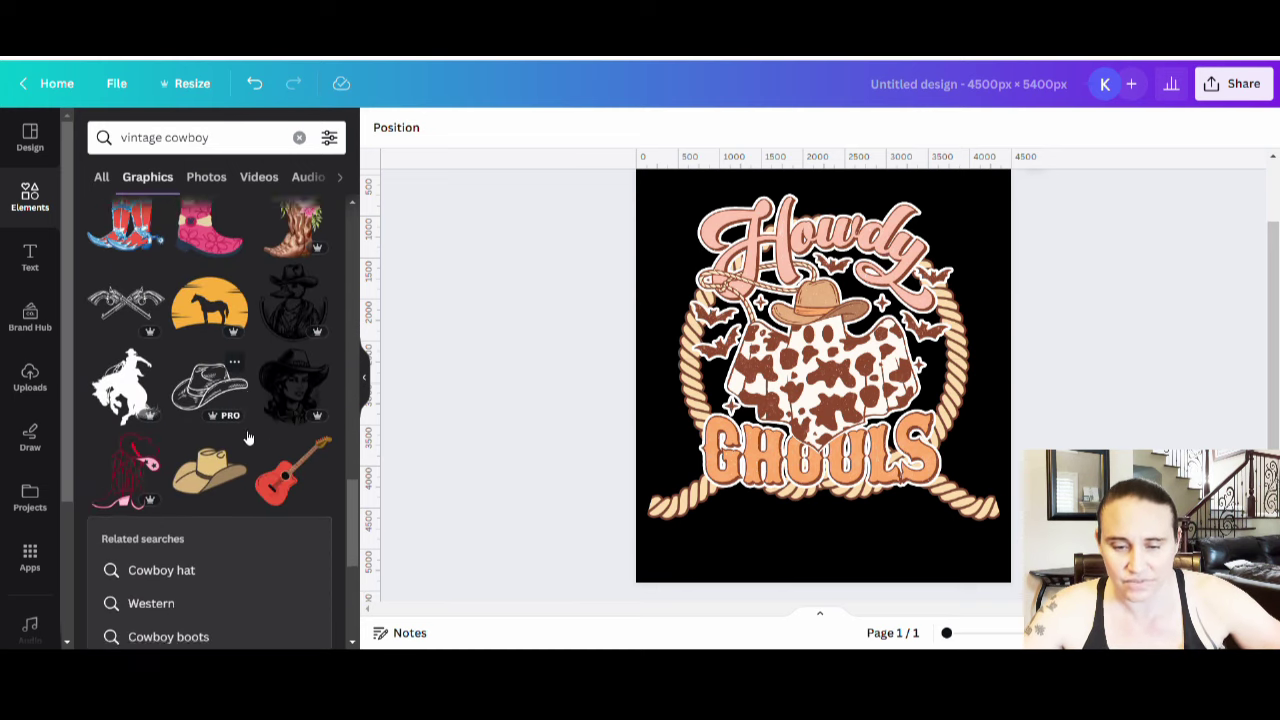
pyautogui.scroll(-3, 190, 380)
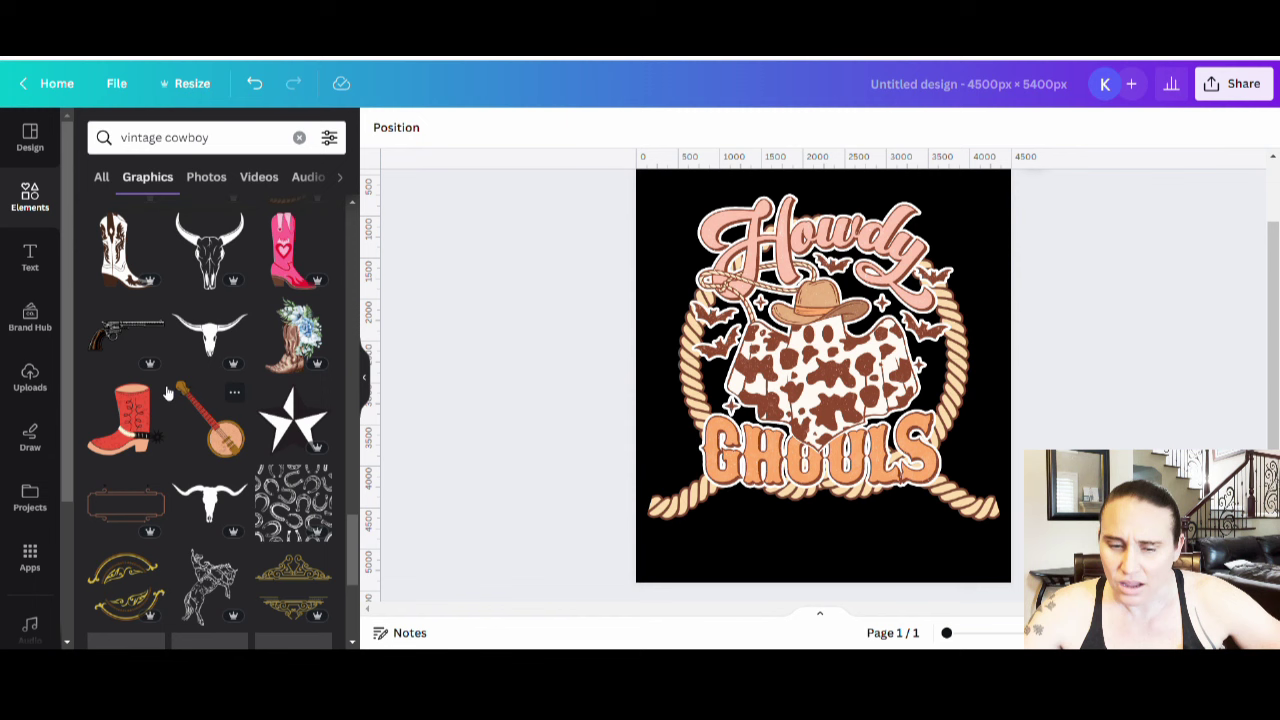
pyautogui.scroll(-3, 183, 412)
pyautogui.scroll(-5, 155, 342)
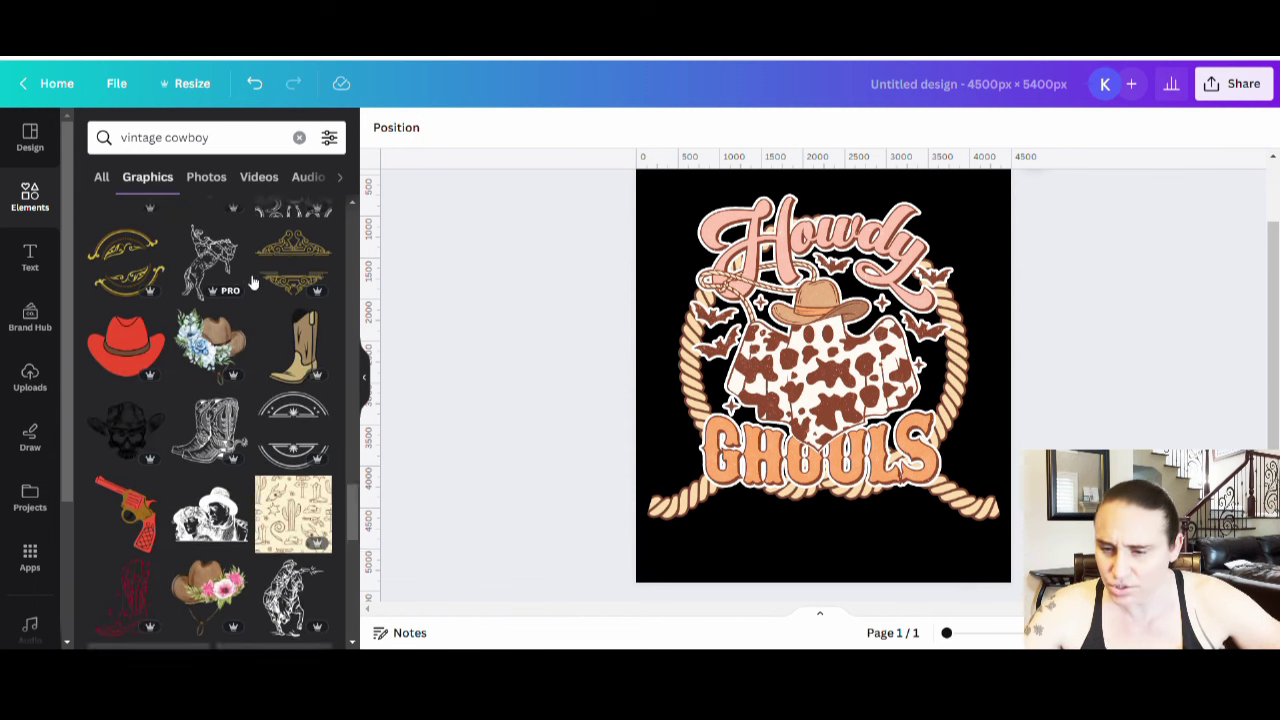
pyautogui.scroll(-3, 165, 345)
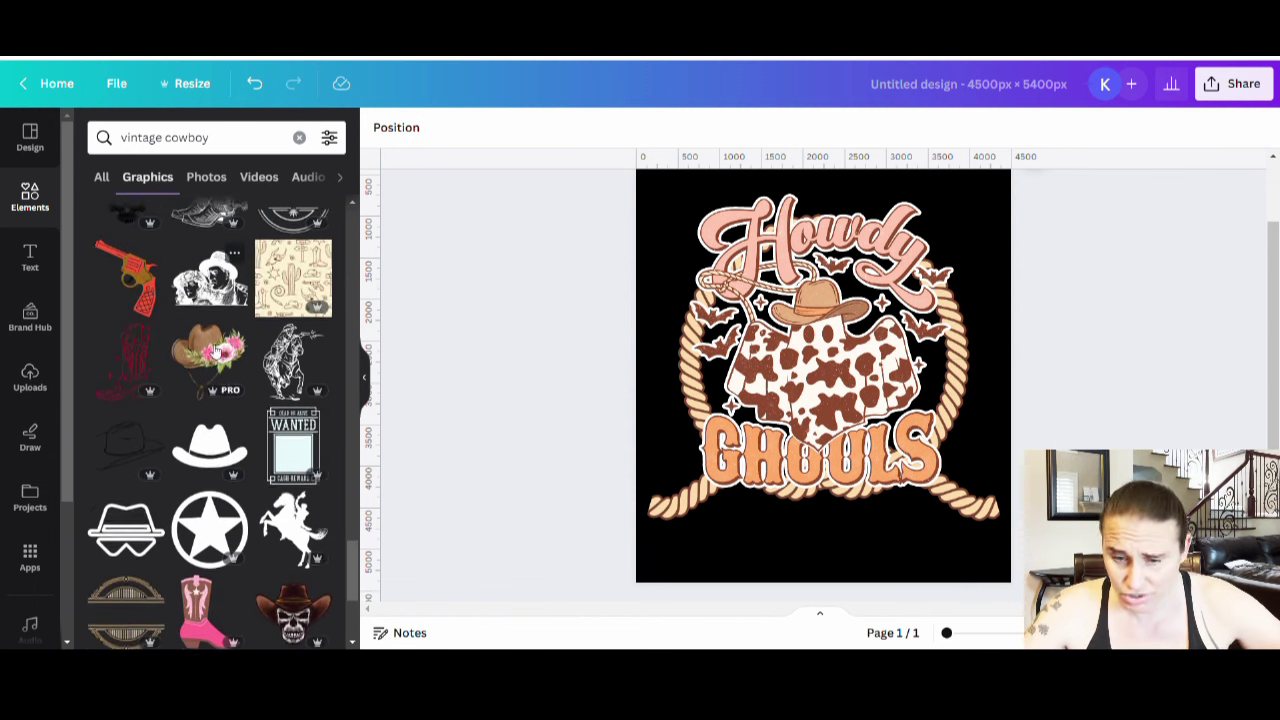
pyautogui.scroll(-4, 245, 372)
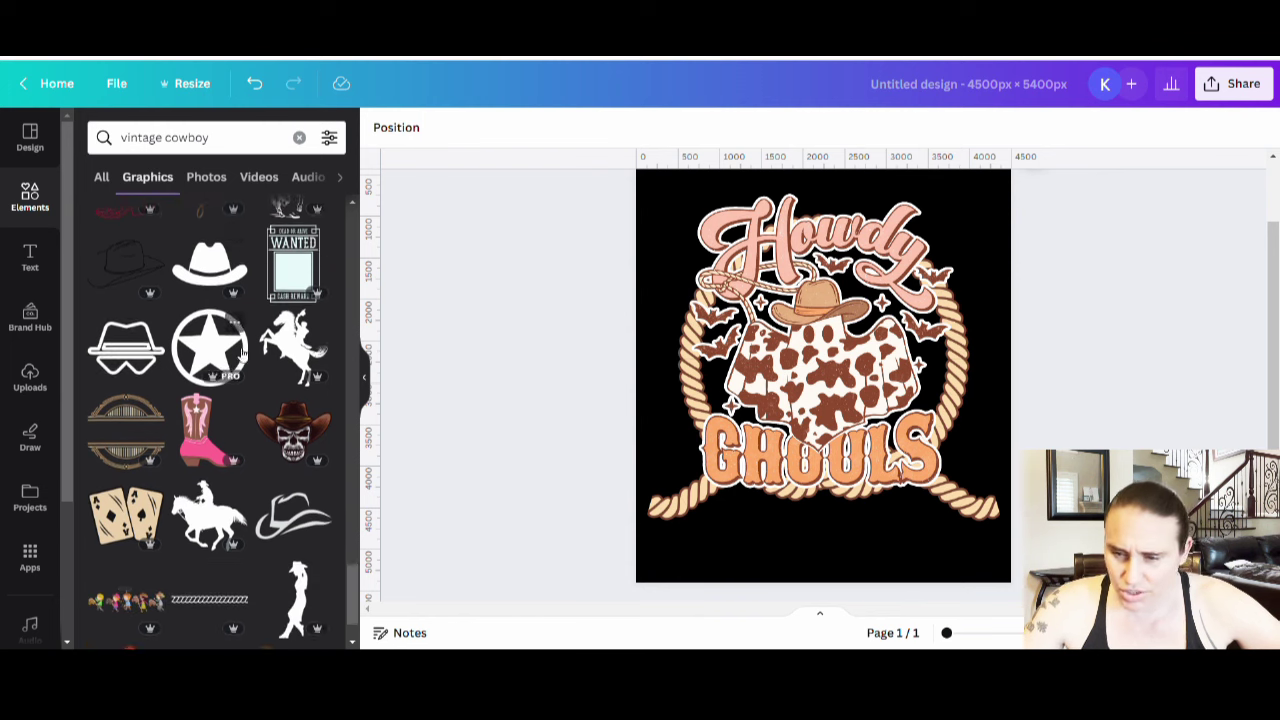
pyautogui.scroll(2, 246, 382)
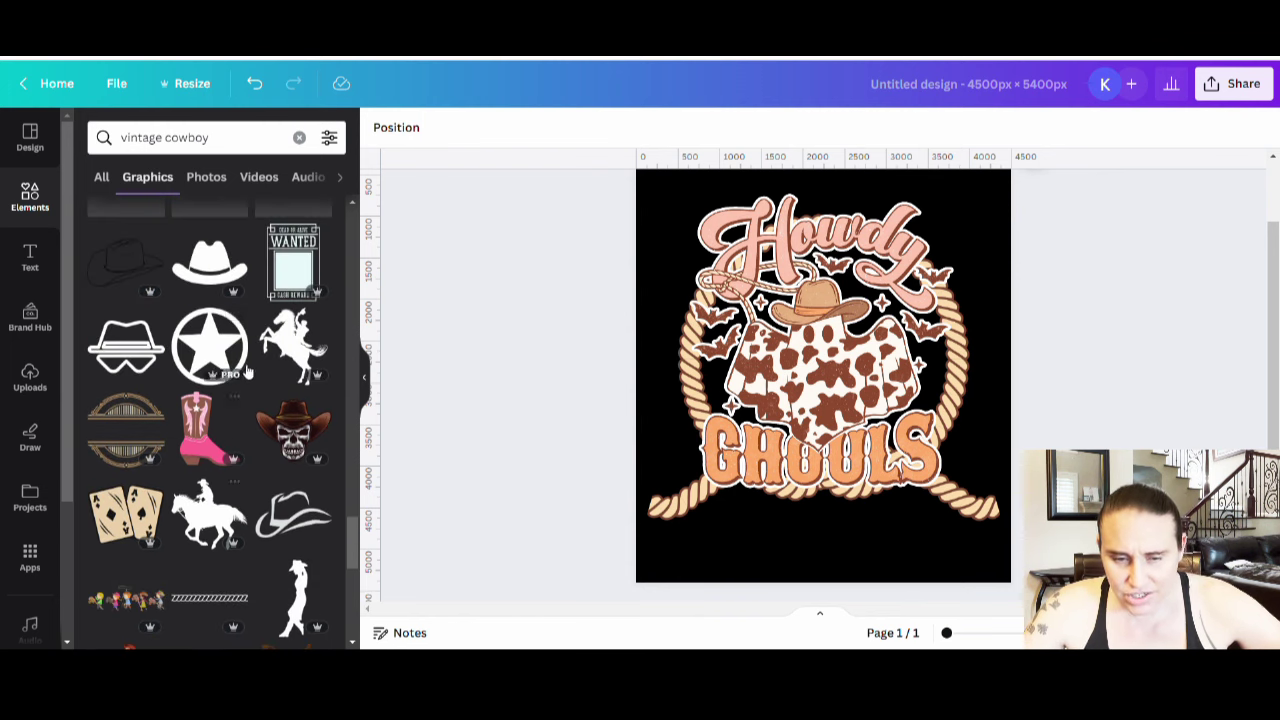
# Add the circled star badge, shrink it, and place it on the ghost's chest.
pyautogui.click(231, 350)
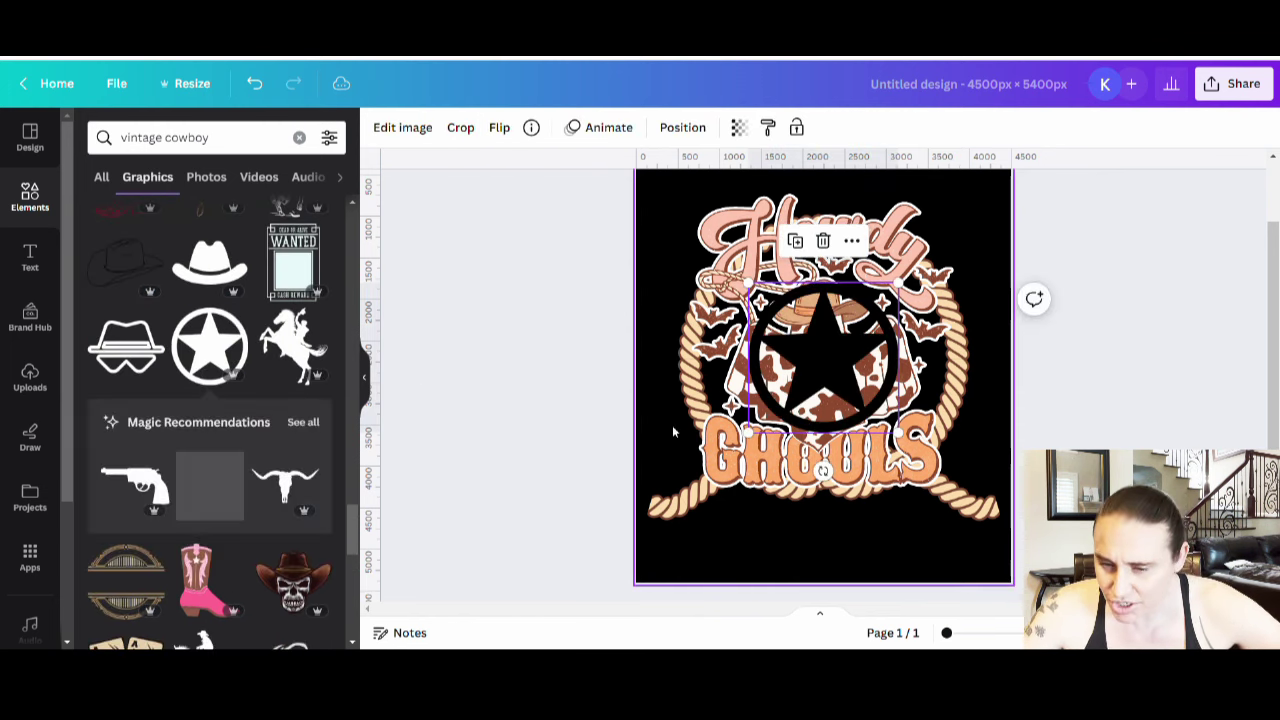
pyautogui.moveTo(762, 440); pyautogui.dragTo(885, 357)
pyautogui.moveTo(876, 309); pyautogui.dragTo(850, 372)
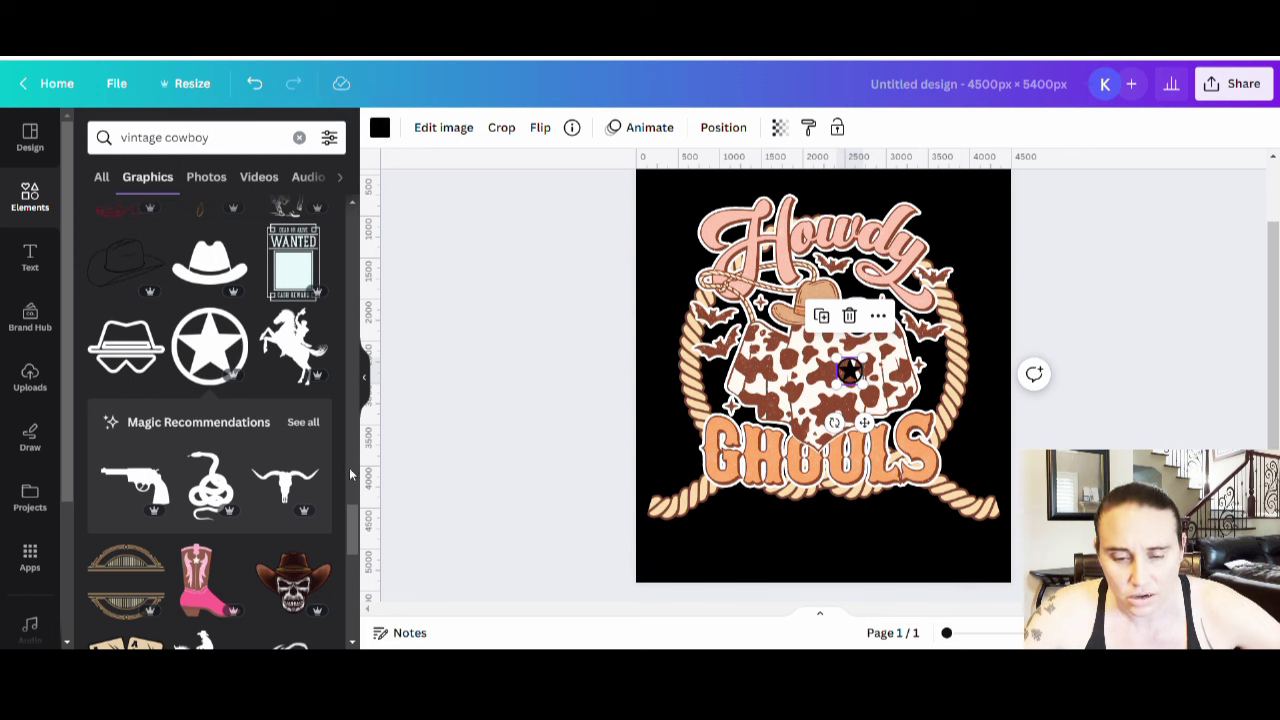
# Recolour the star badge orange.
pyautogui.click(380, 128)
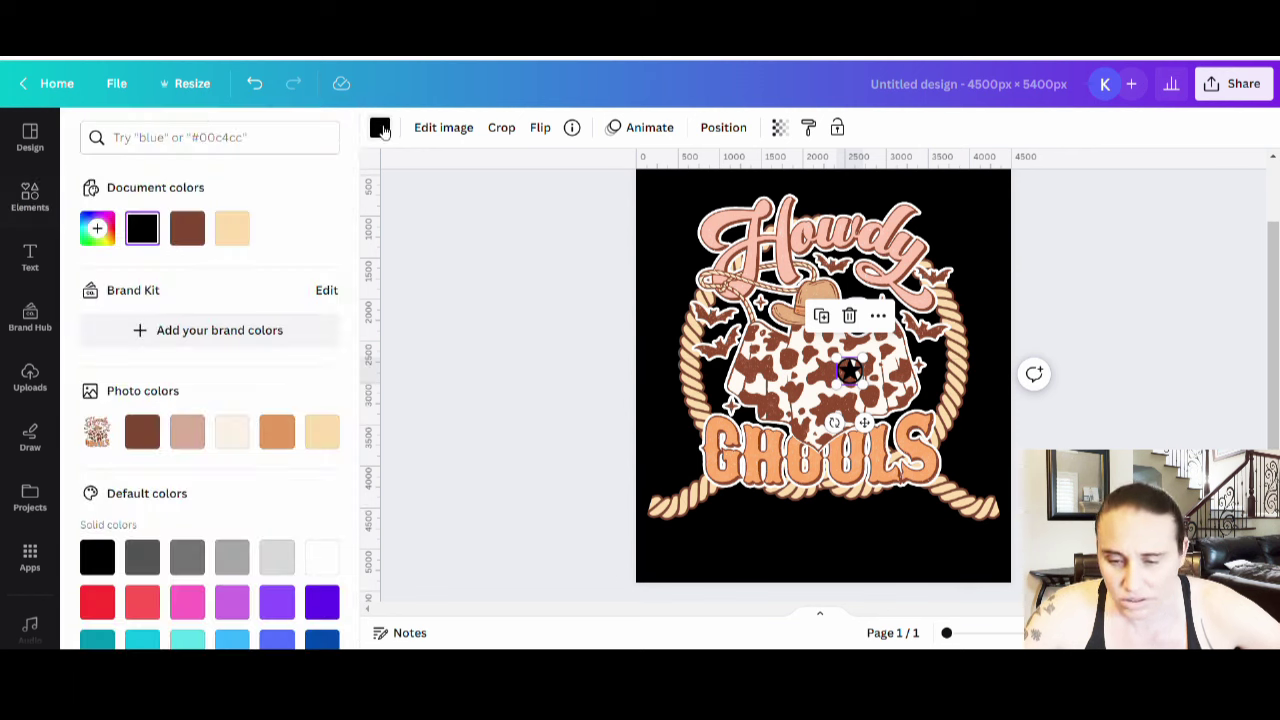
pyautogui.click(320, 440)
pyautogui.click(277, 431)
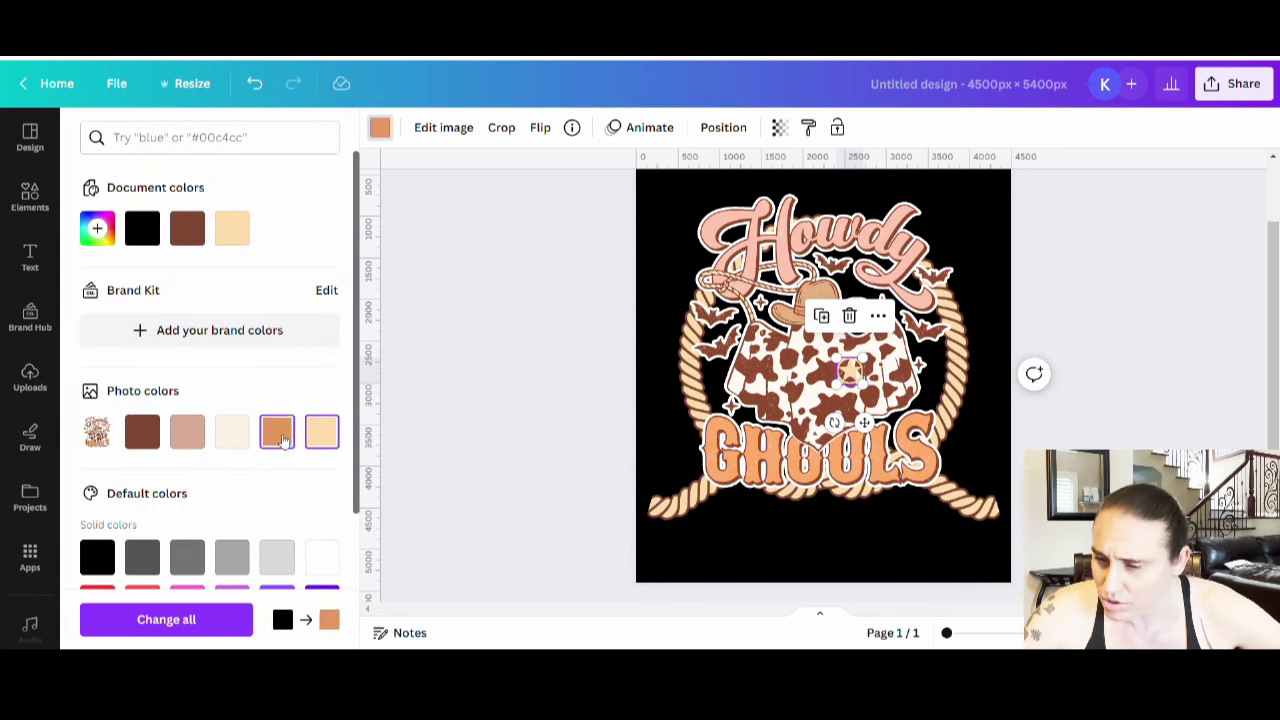
pyautogui.click(1046, 398)
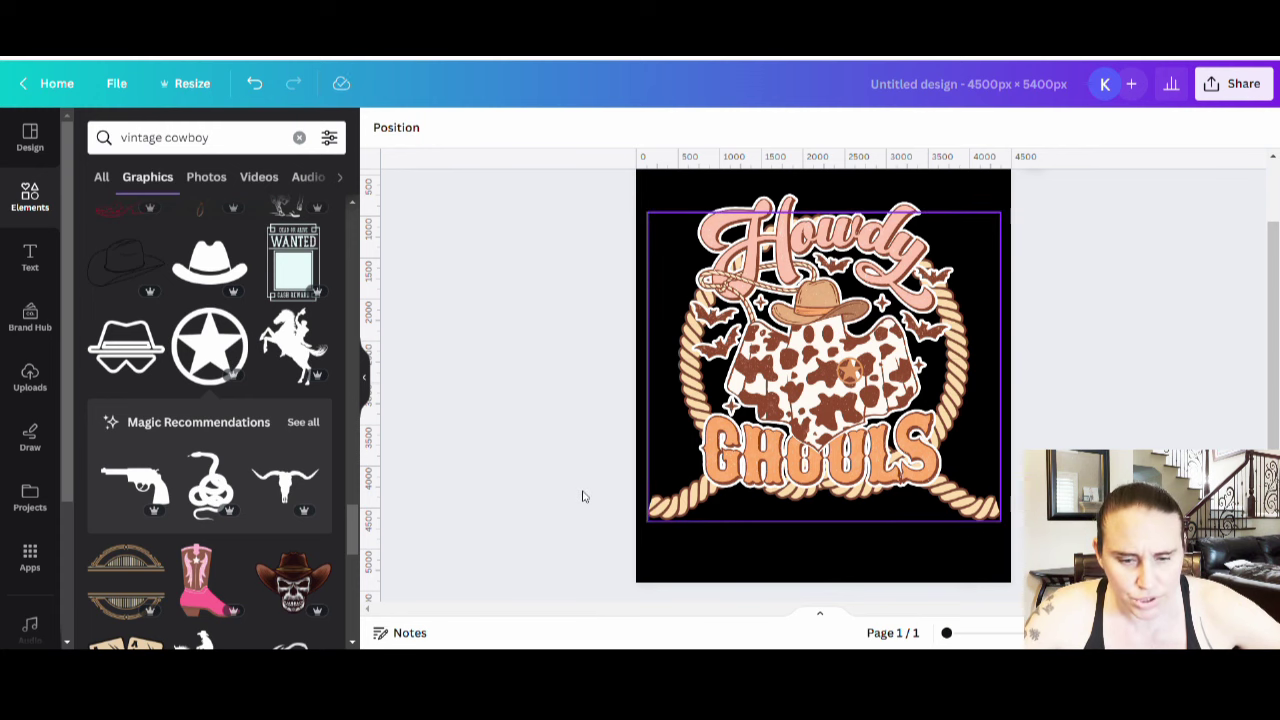
pyautogui.scroll(-2, 232, 418)
pyautogui.scroll(-9, 232, 418)
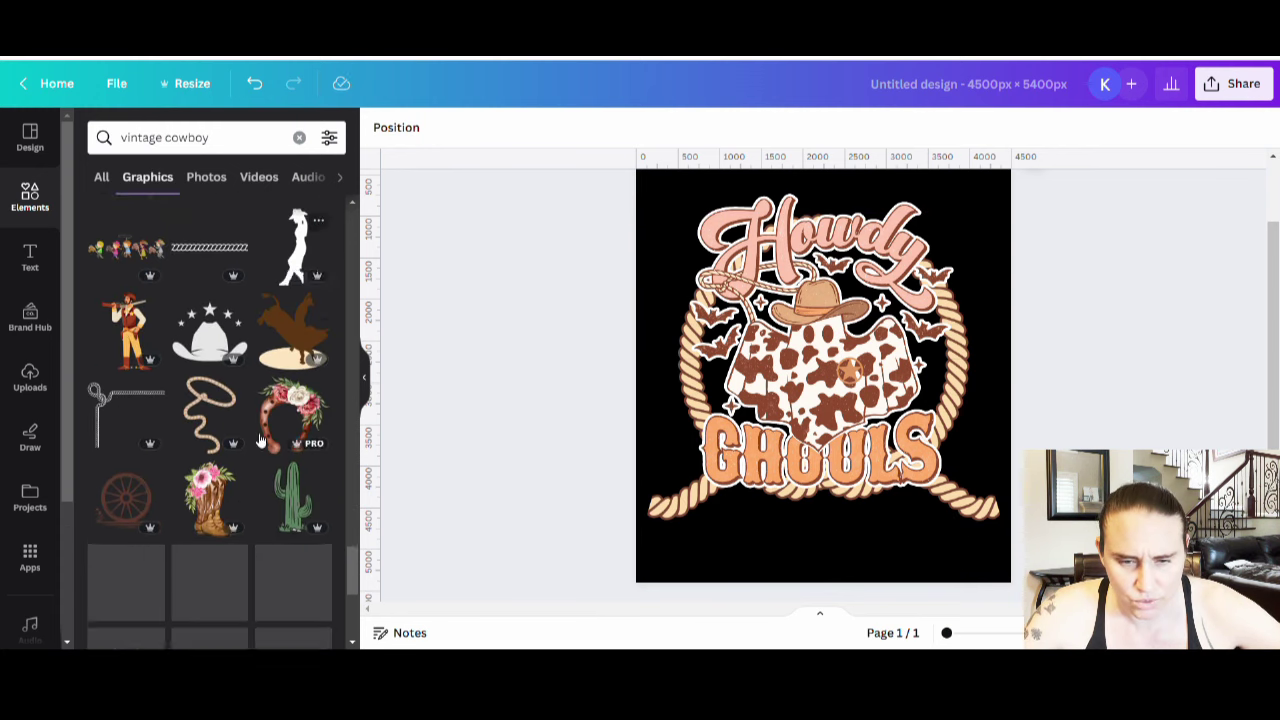
pyautogui.scroll(-5, 230, 443)
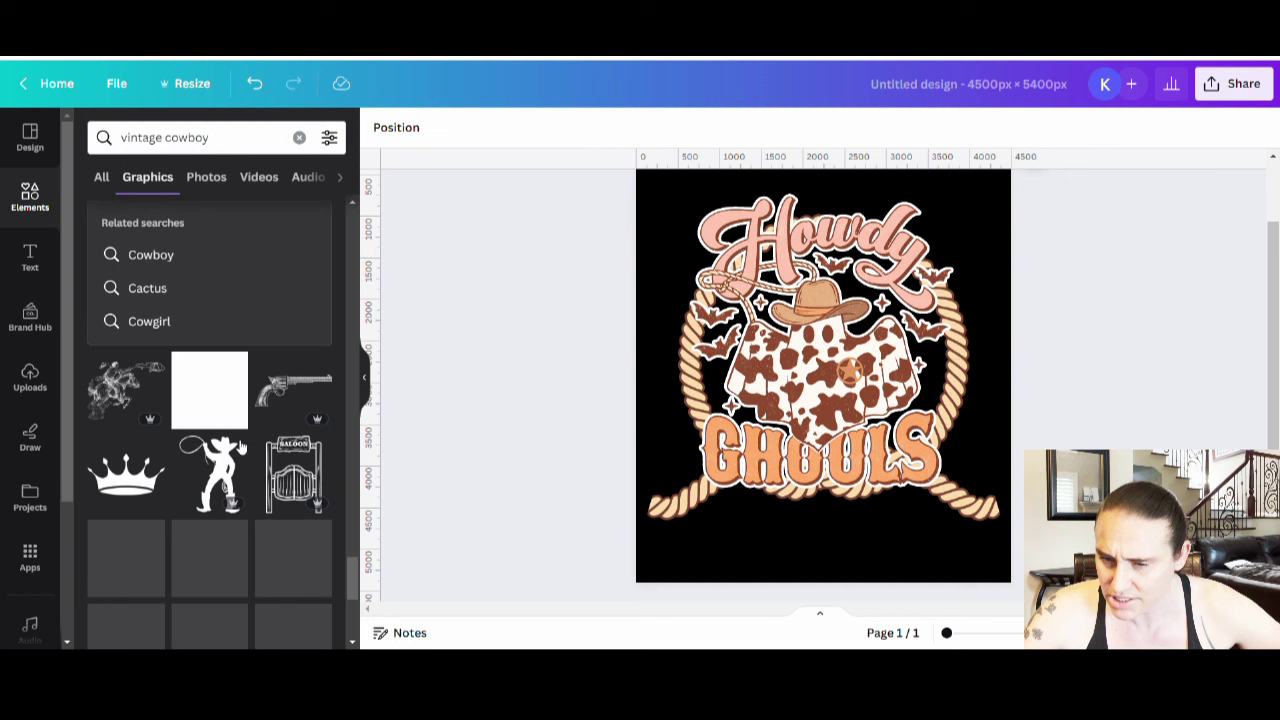
pyautogui.scroll(-5, 240, 435)
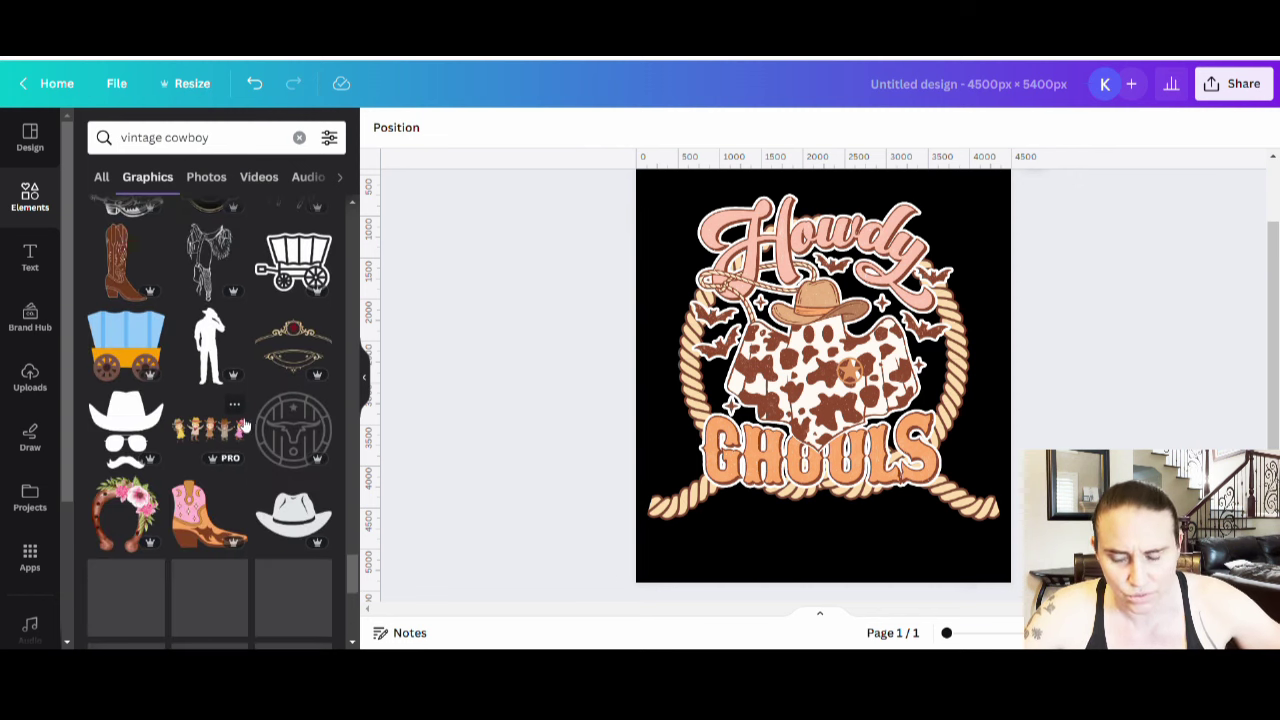
pyautogui.scroll(-3, 243, 414)
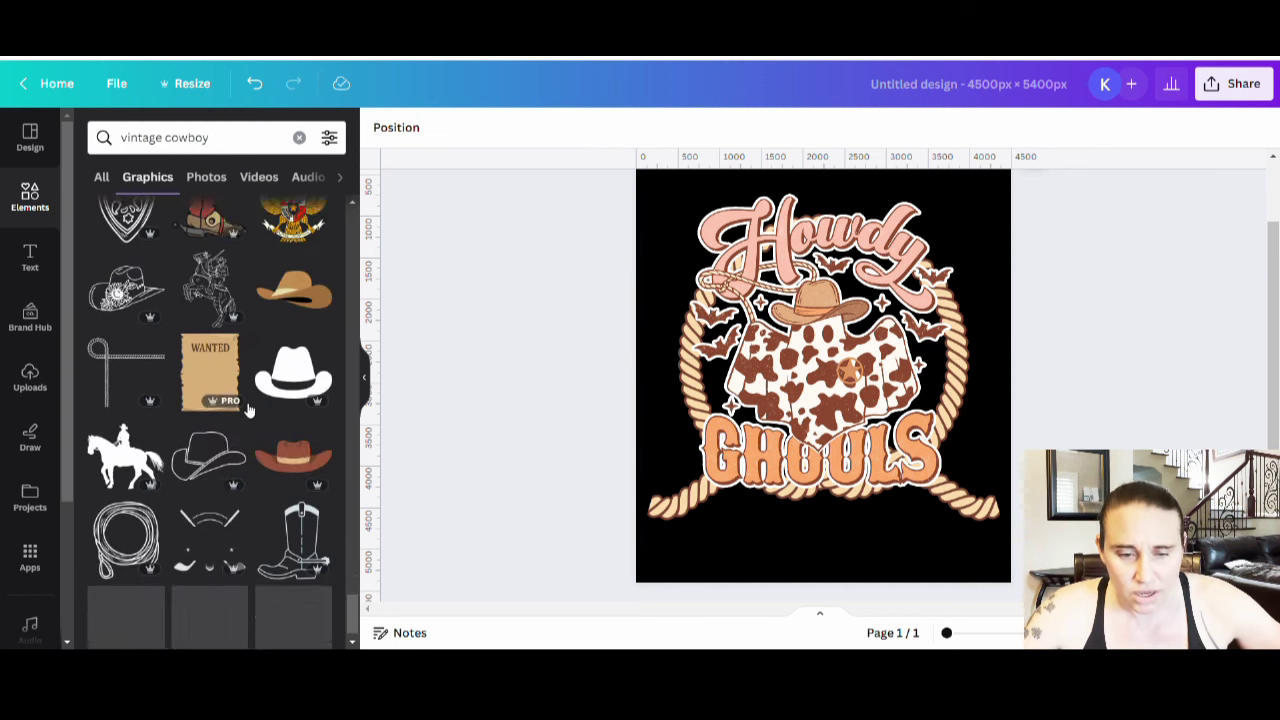
pyautogui.scroll(2, 120, 360)
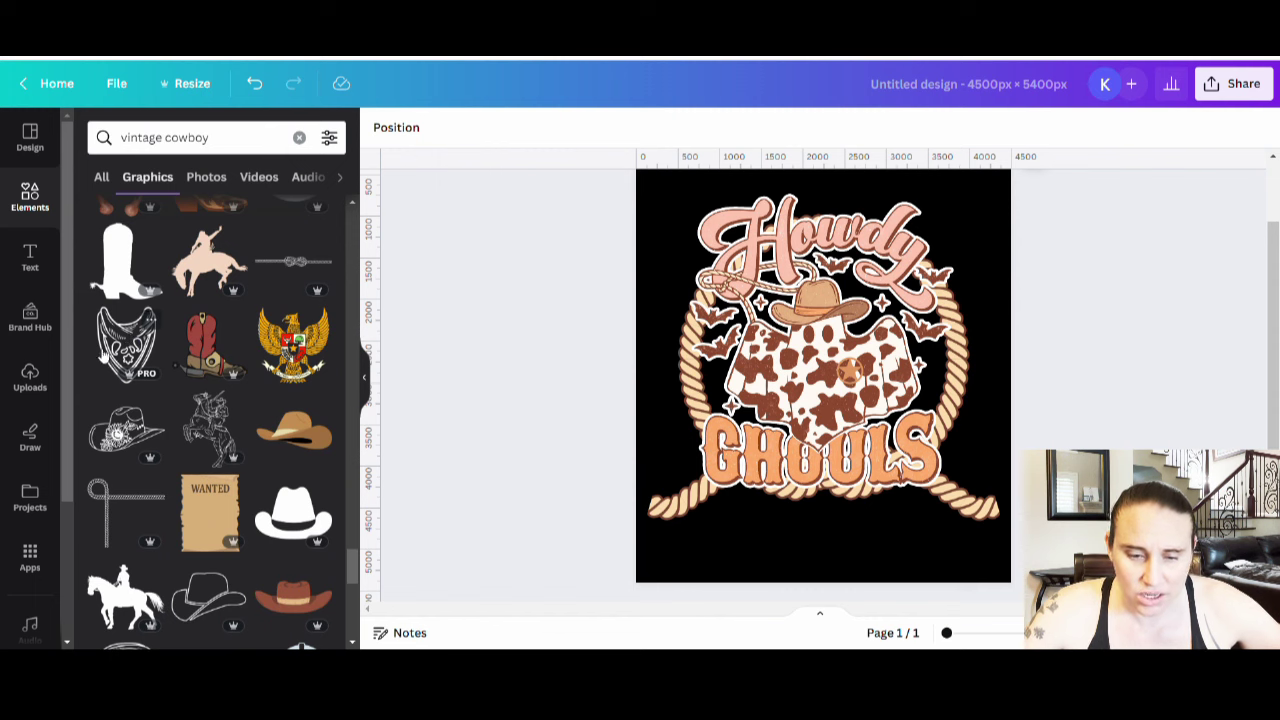
pyautogui.scroll(-7, 200, 400)
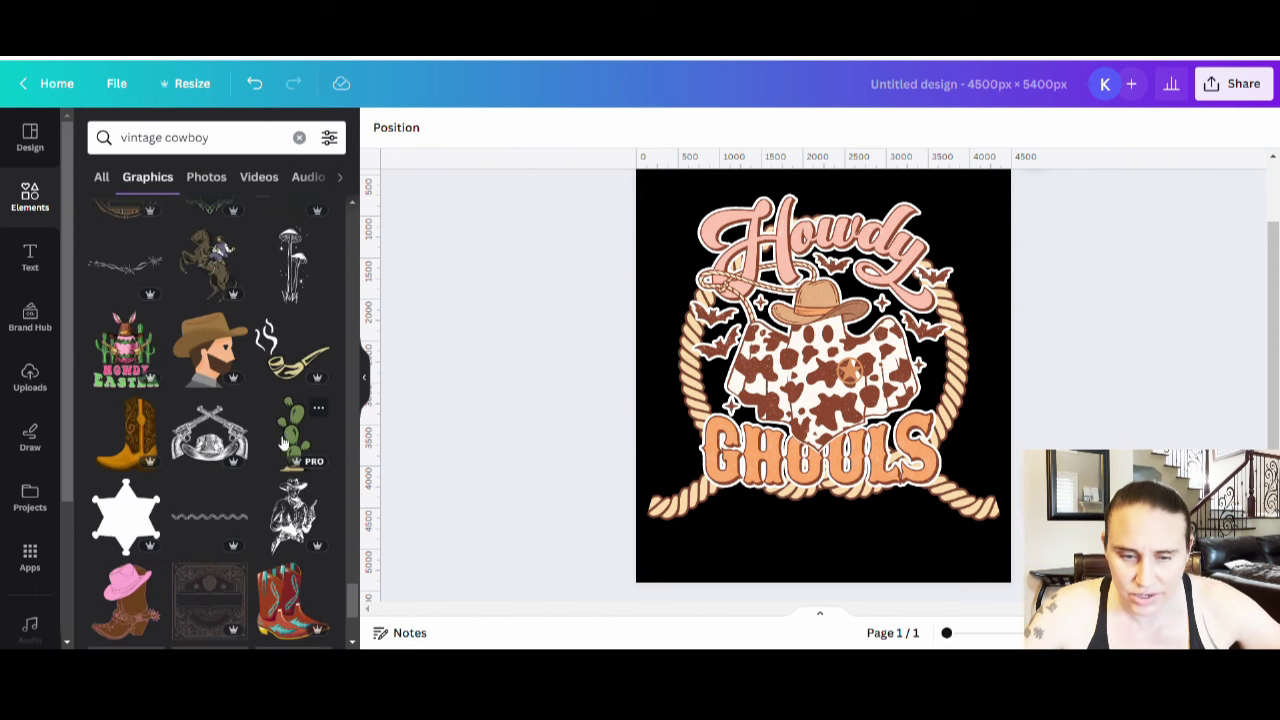
pyautogui.scroll(-5, 300, 445)
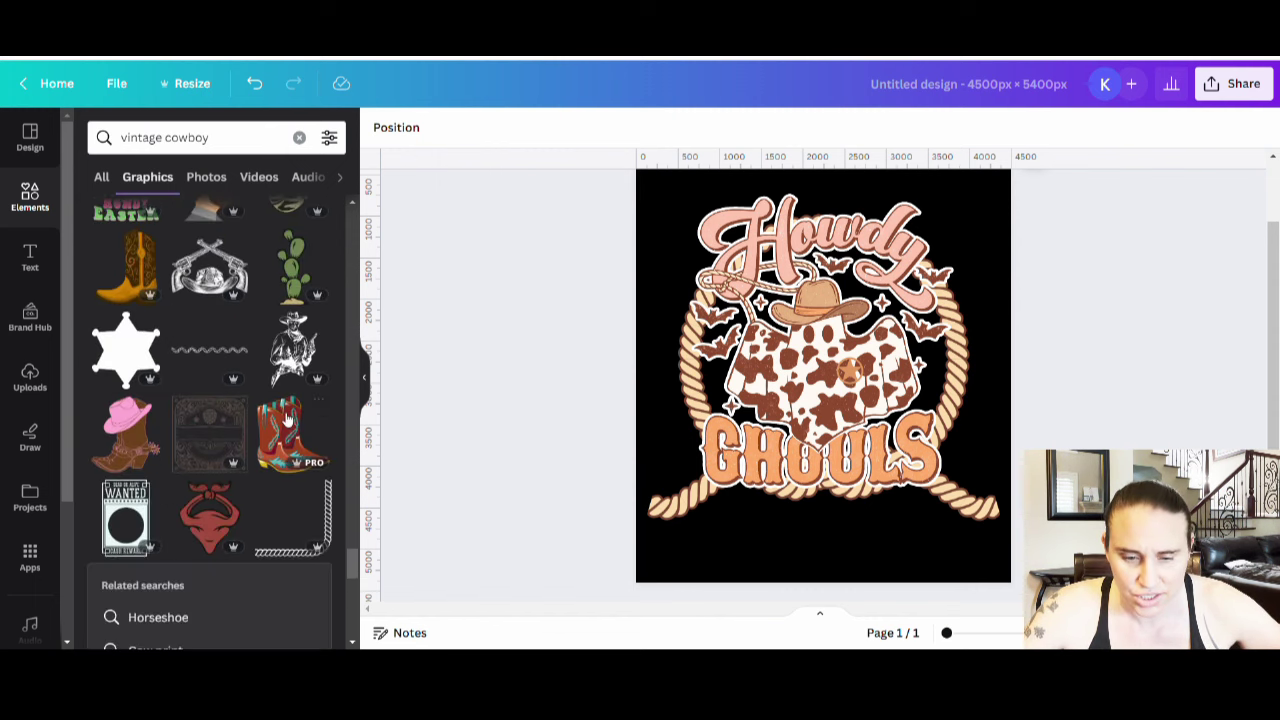
pyautogui.scroll(-2, 152, 435)
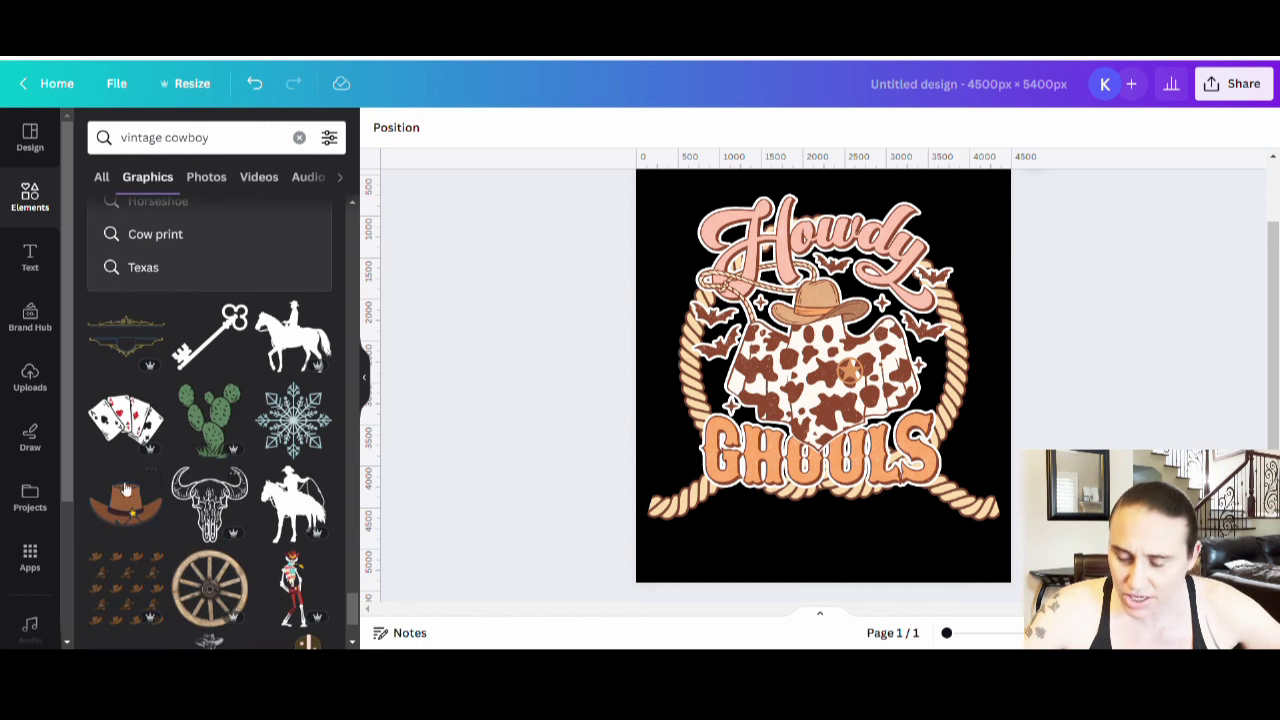
# Add a small green prickly pear cactus at lower right, sent behind the Howdy Ghouls graphic.
pyautogui.click(222, 418)
pyautogui.moveTo(812, 420); pyautogui.dragTo(915, 435)
pyautogui.moveTo(858, 320); pyautogui.dragTo(893, 366)
pyautogui.moveTo(944, 456); pyautogui.dragTo(947, 452)
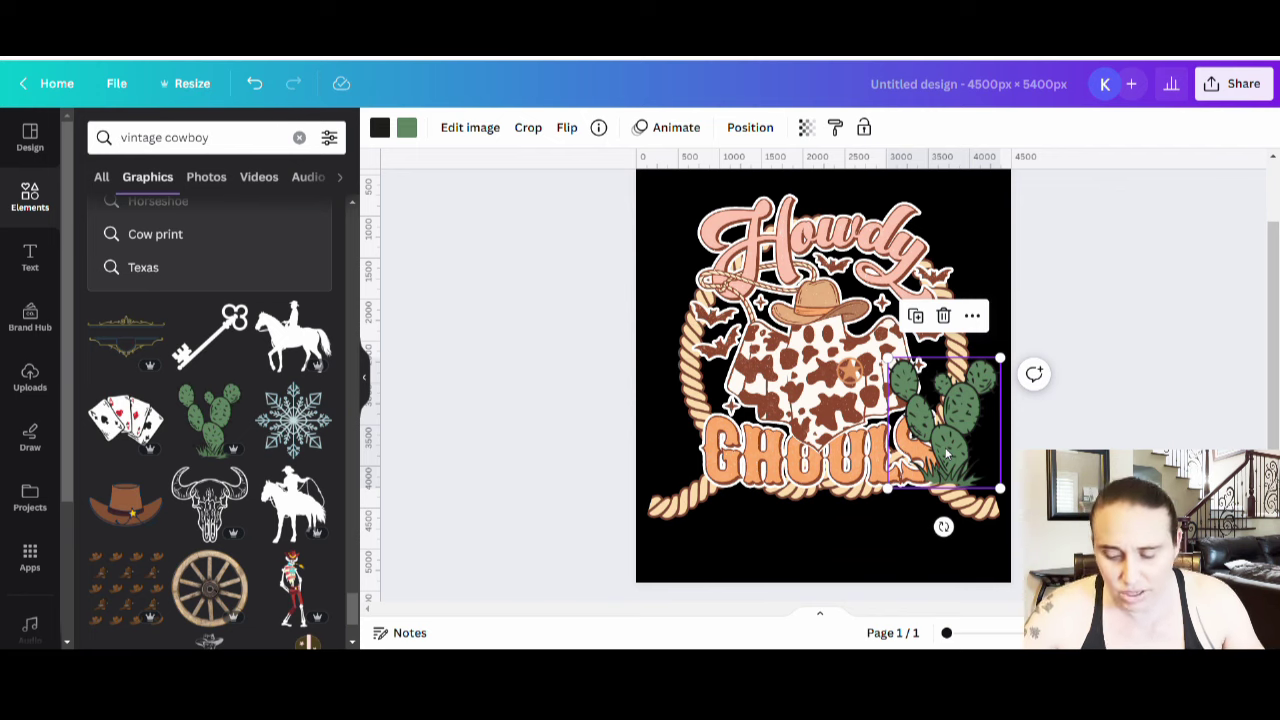
pyautogui.hotkey('ctrl', '[')
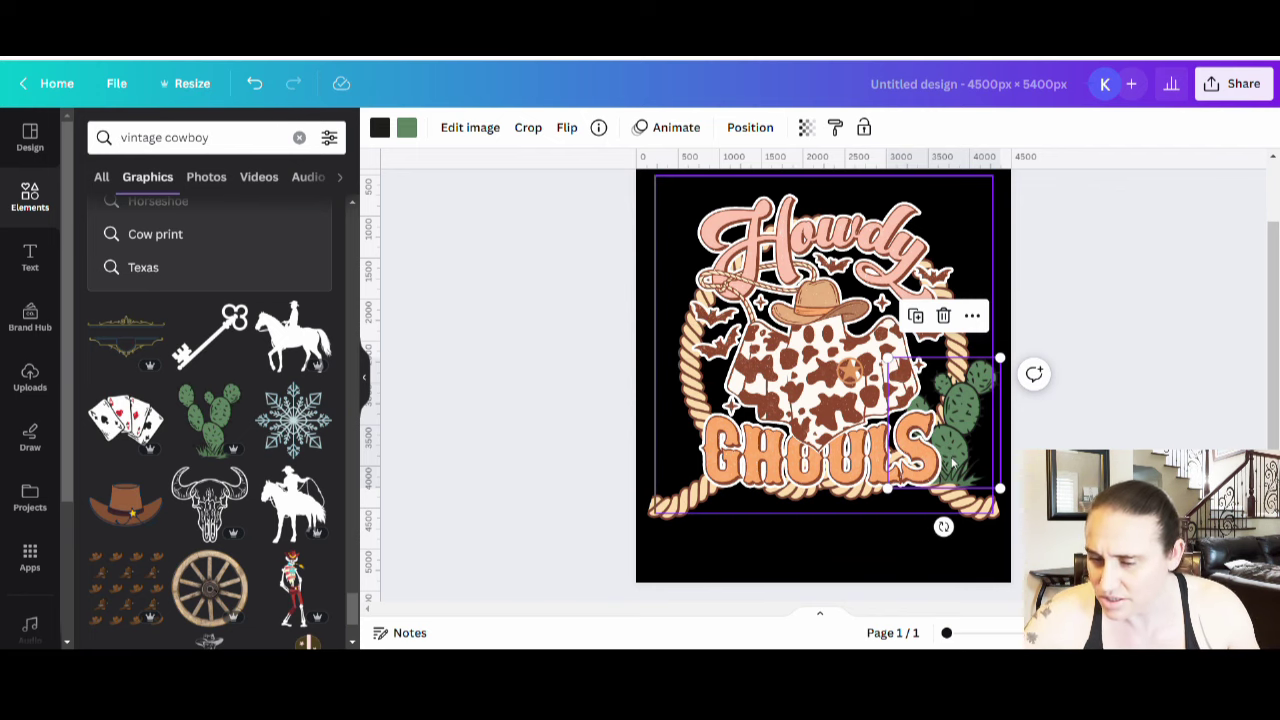
pyautogui.click(1068, 288)
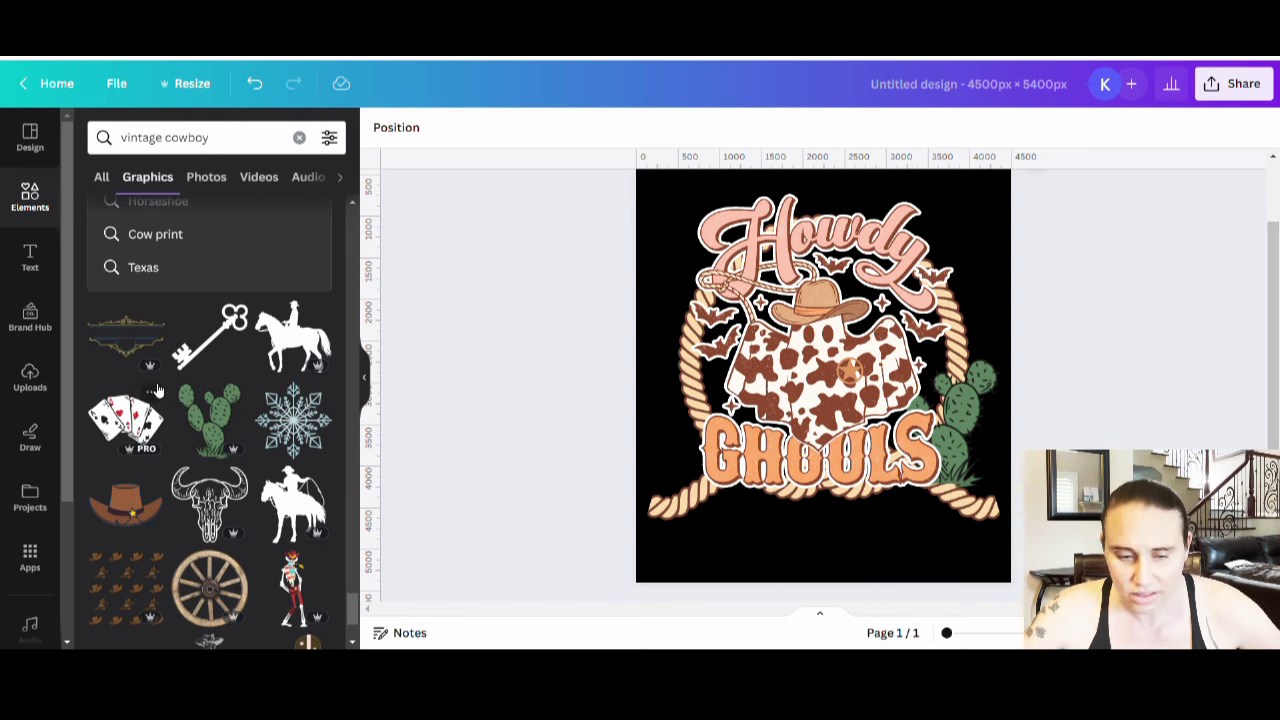
# Add the gold sheriff star and shrink it to sit on the ghost's chest.
pyautogui.scroll(-5, 143, 374)
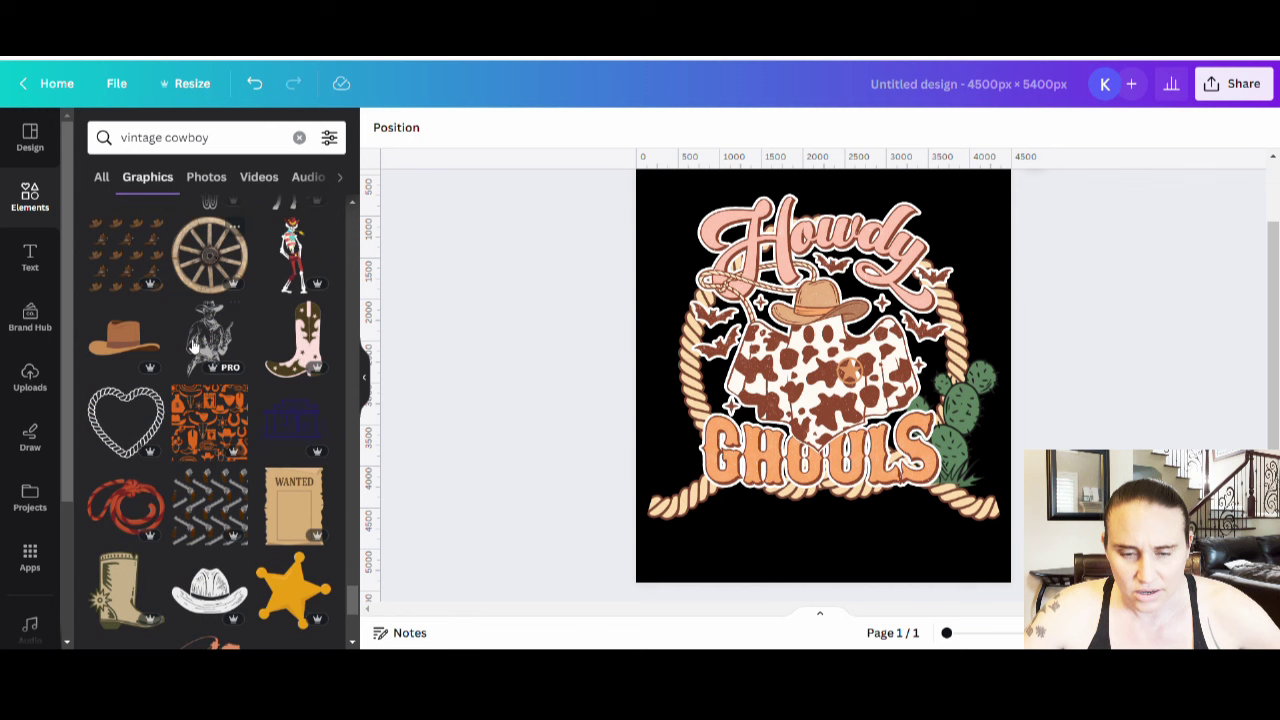
pyautogui.scroll(-3, 195, 345)
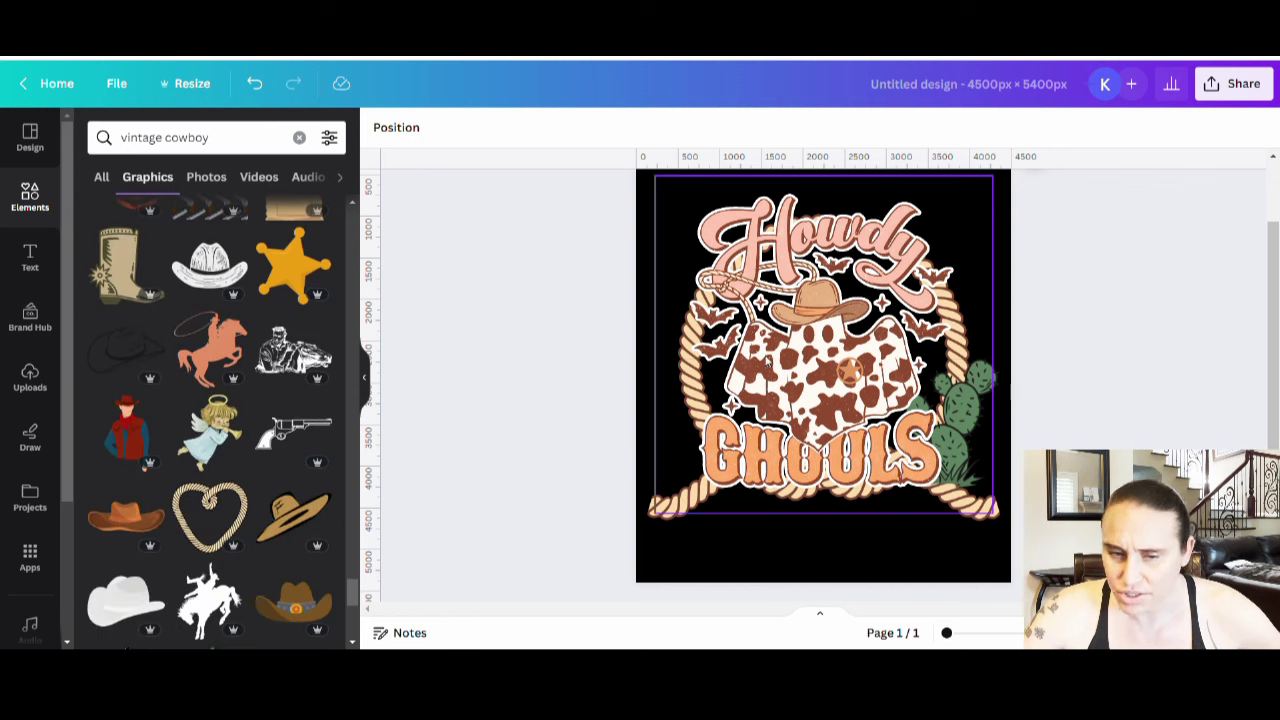
pyautogui.click(850, 370)
pyautogui.click(506, 377)
pyautogui.click(300, 263)
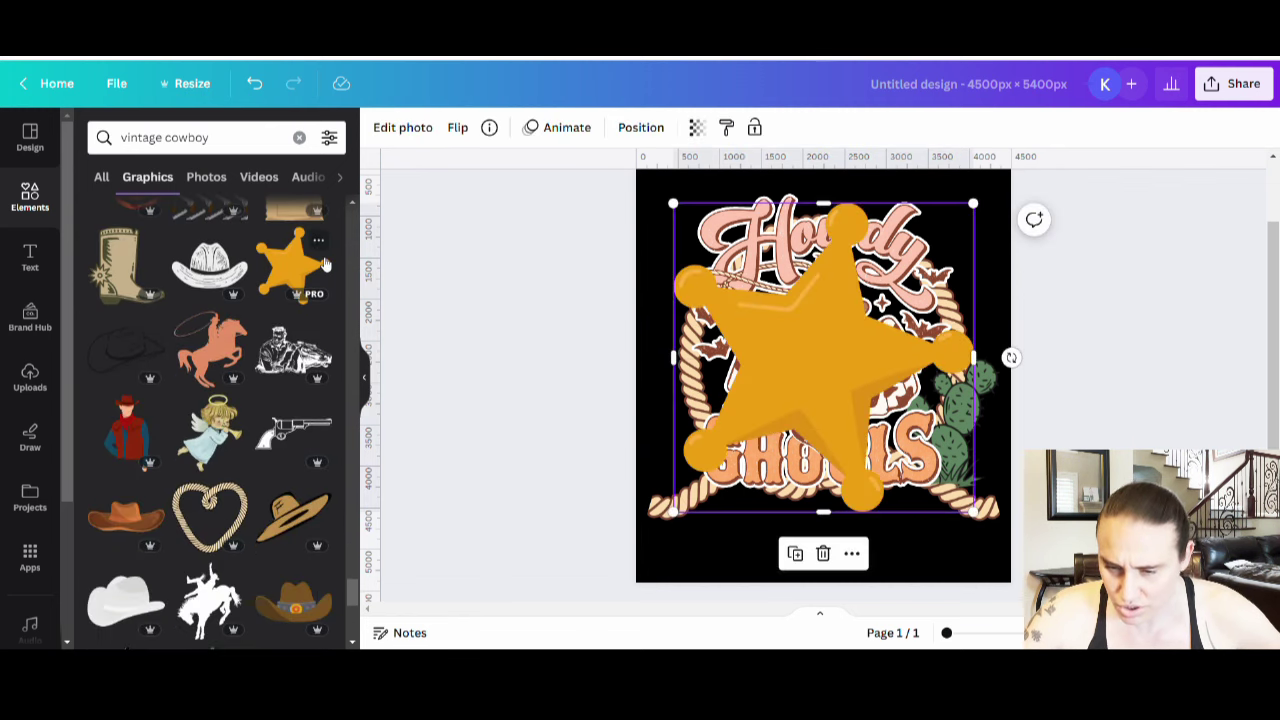
pyautogui.moveTo(681, 524); pyautogui.dragTo(862, 390)
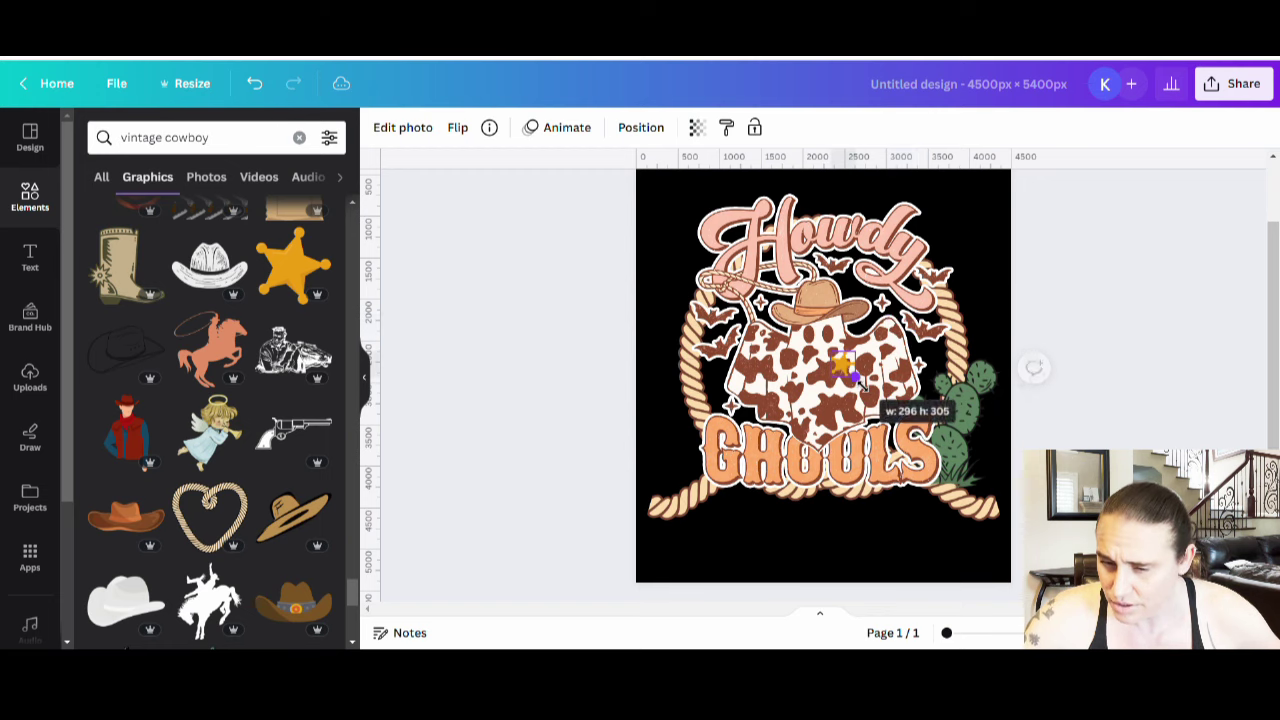
pyautogui.click(843, 373)
pyautogui.click(843, 373)
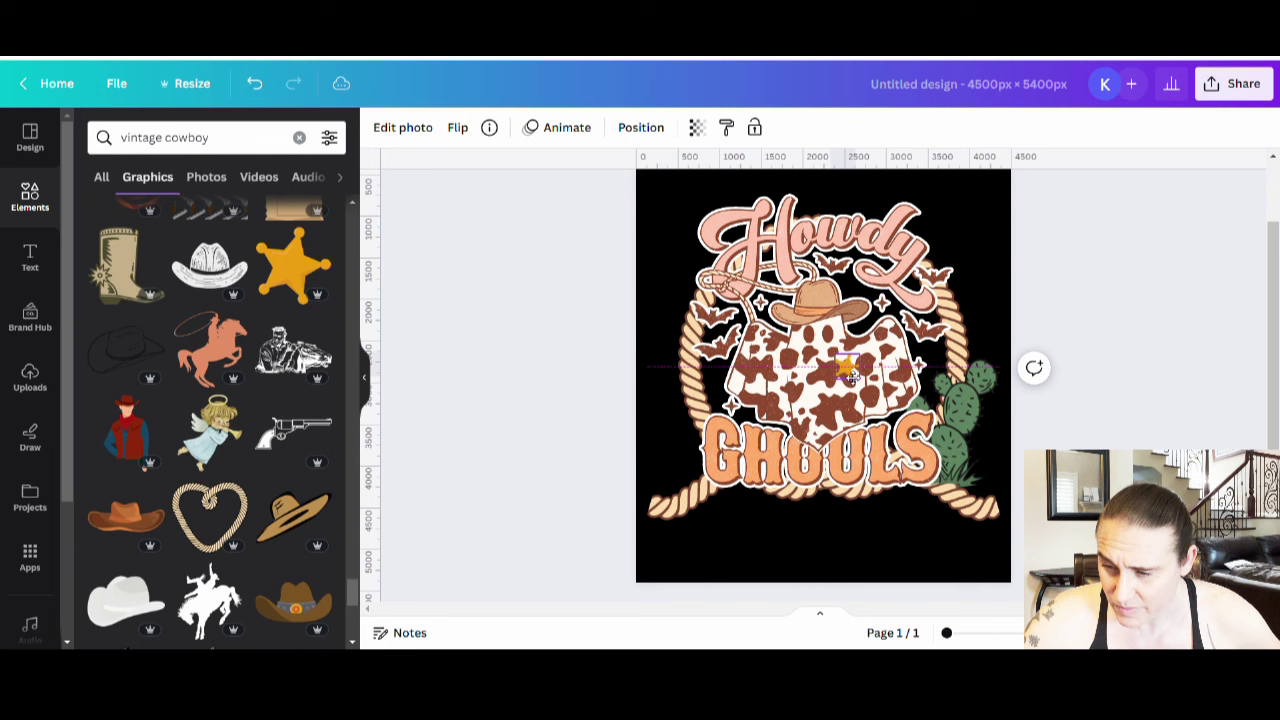
pyautogui.press('Escape')
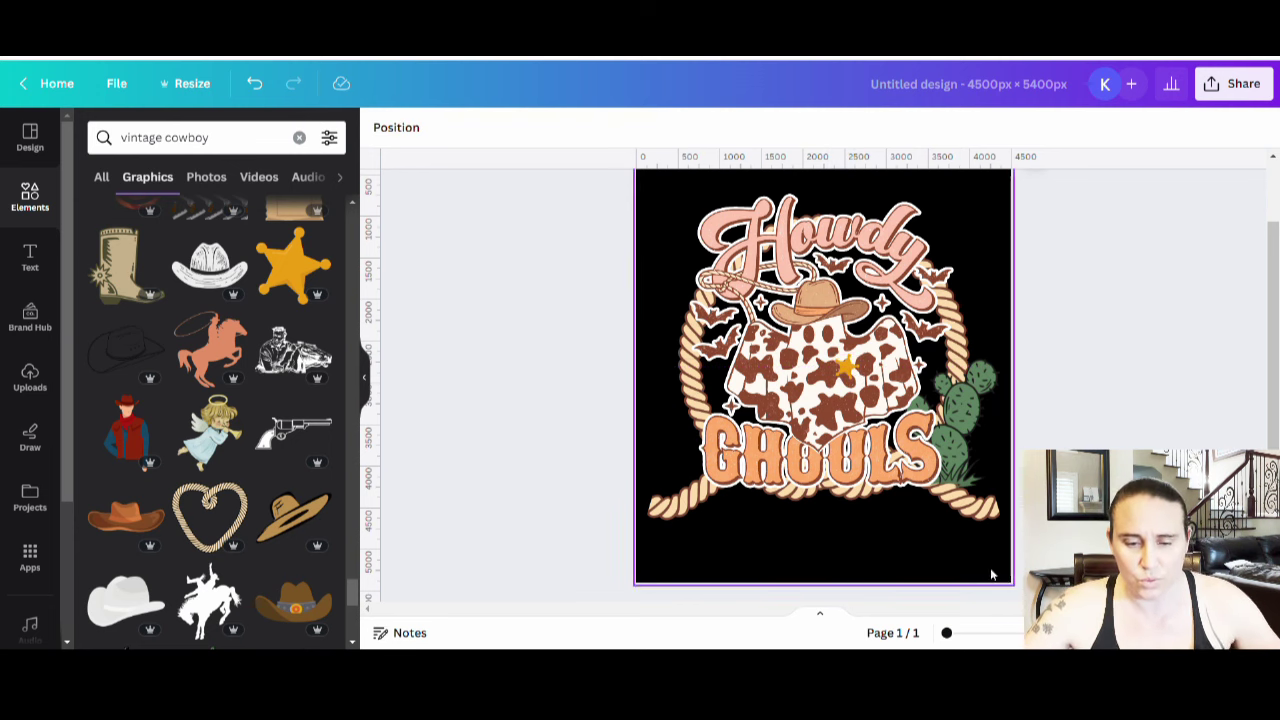
pyautogui.scroll(-5, 254, 399)
pyautogui.scroll(-10, 245, 498)
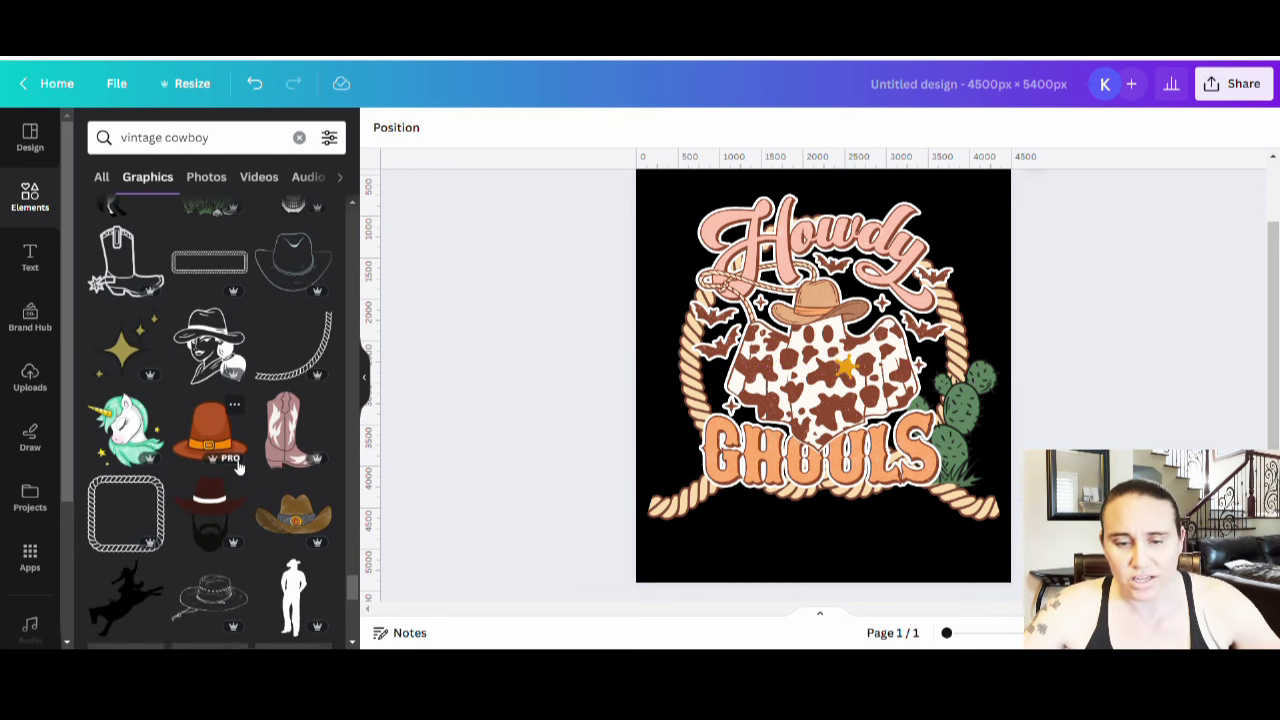
pyautogui.scroll(-10, 245, 500)
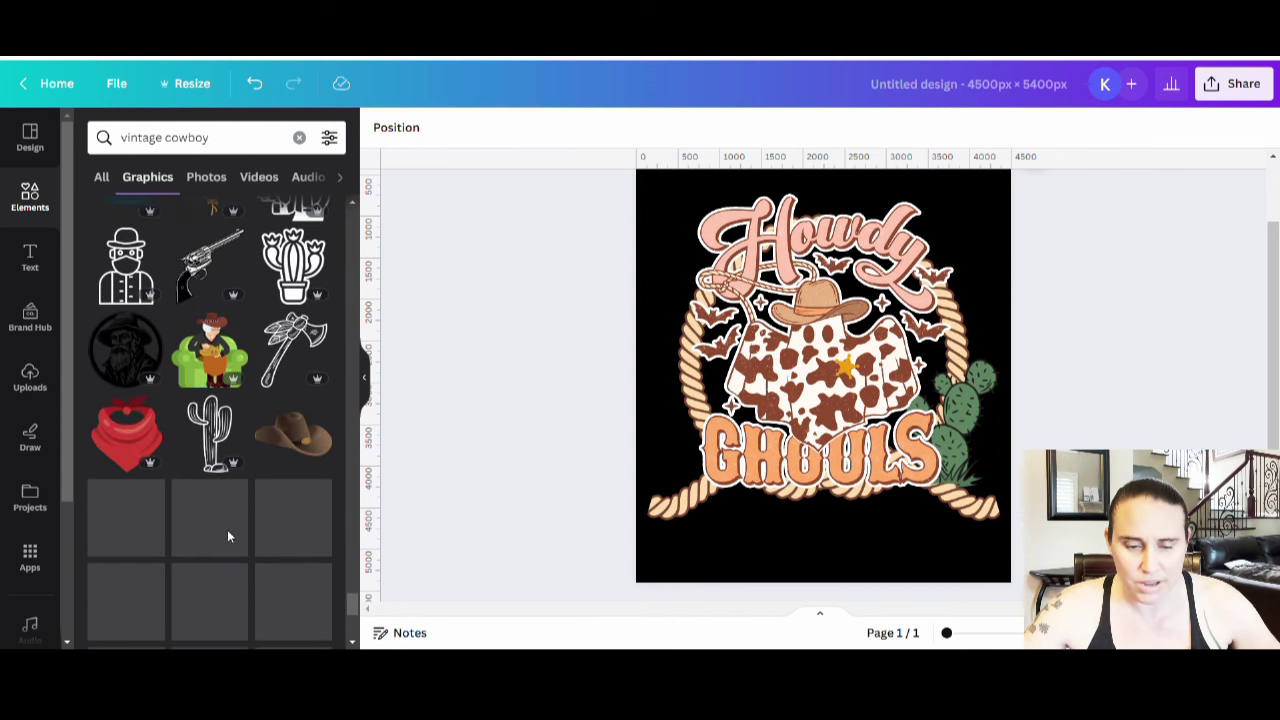
pyautogui.scroll(-3, 227, 530)
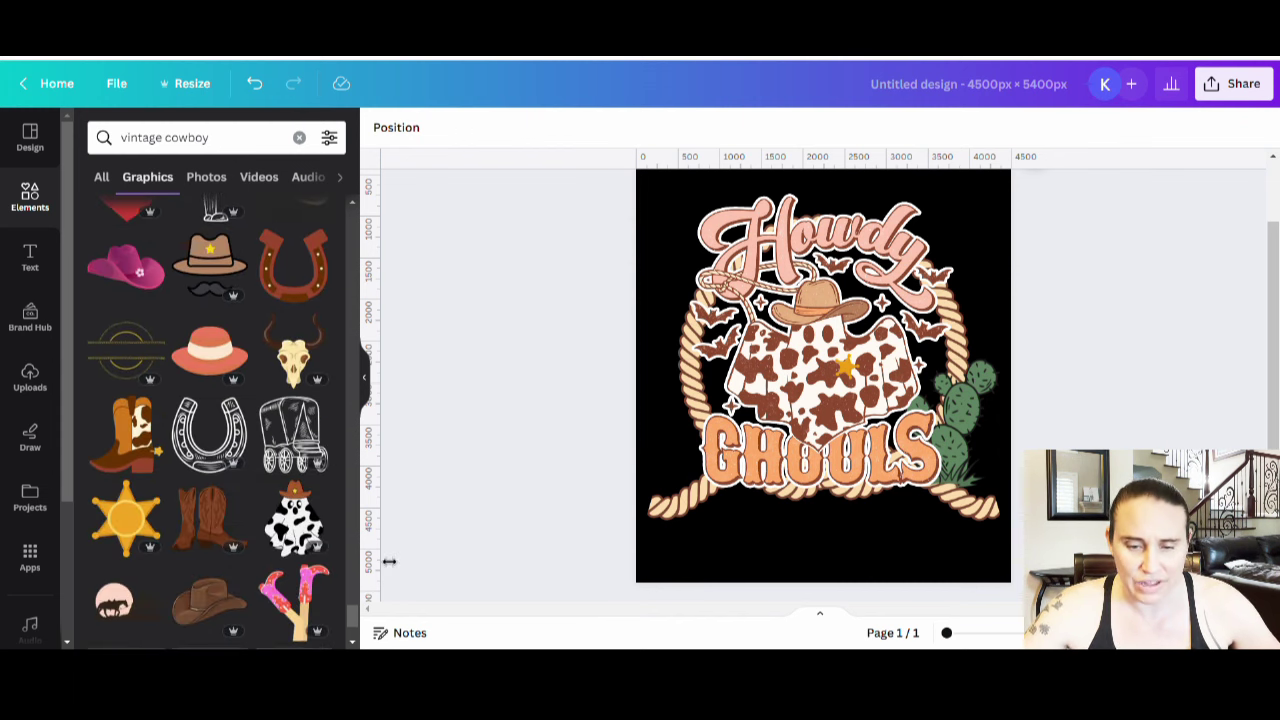
pyautogui.scroll(-2, 230, 480)
pyautogui.scroll(-3, 249, 560)
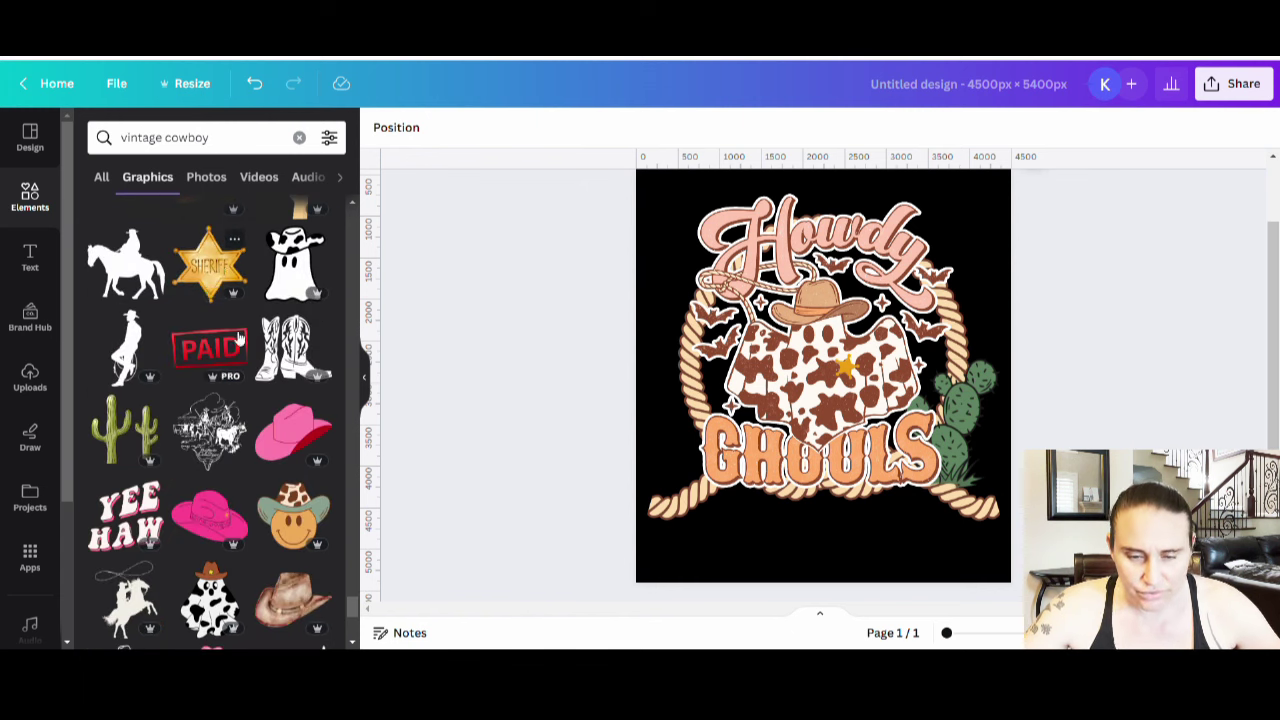
pyautogui.scroll(-3, 219, 270)
pyautogui.scroll(-1, 220, 310)
pyautogui.scroll(-4, 220, 315)
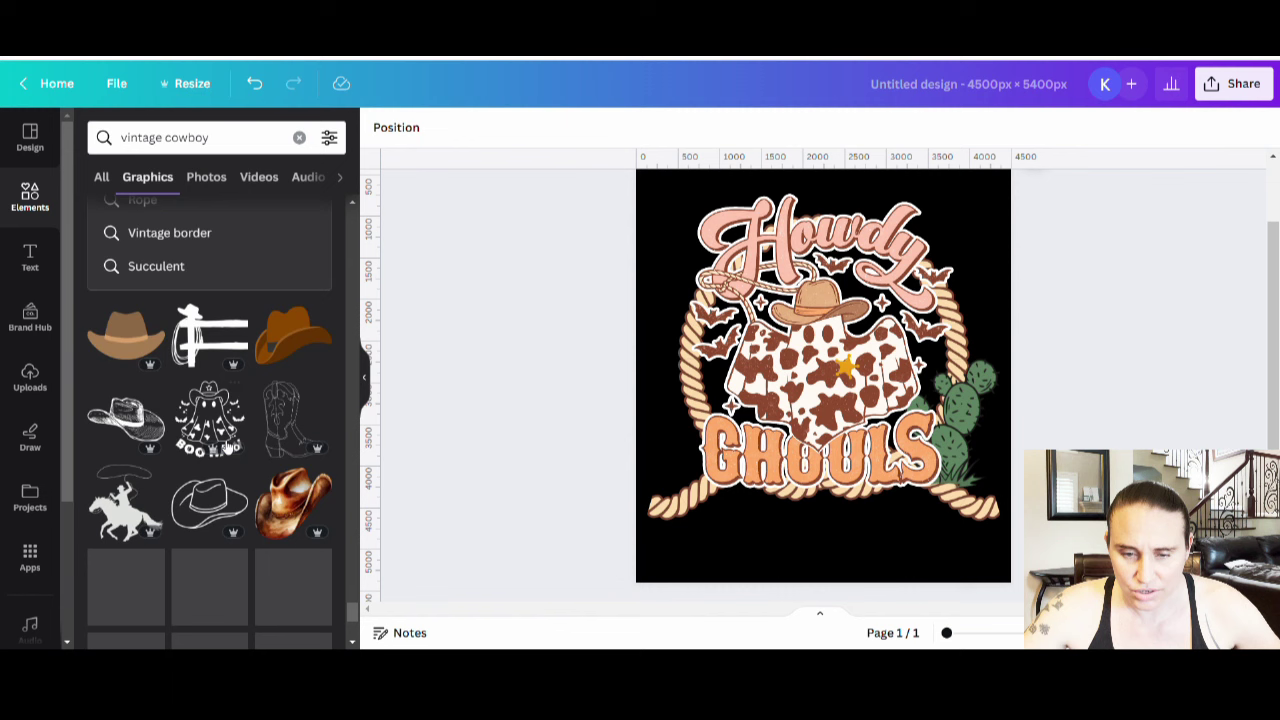
pyautogui.scroll(-3, 160, 368)
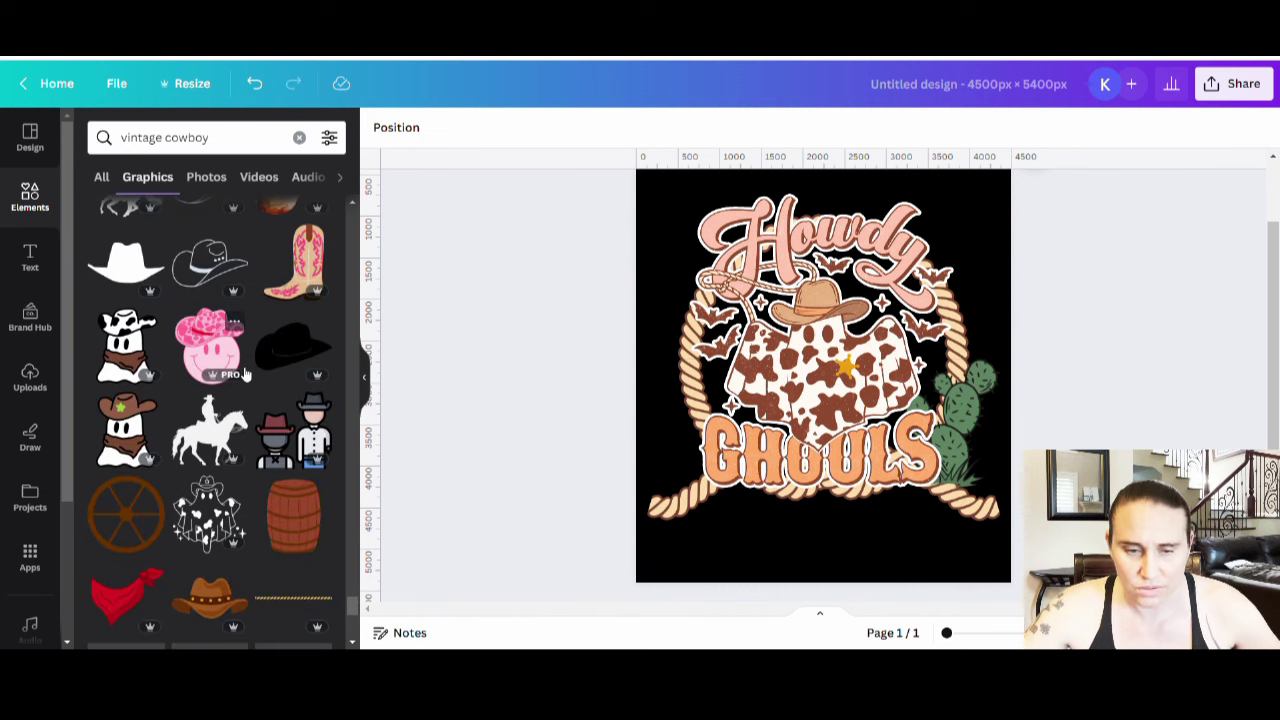
pyautogui.scroll(-1, 160, 370)
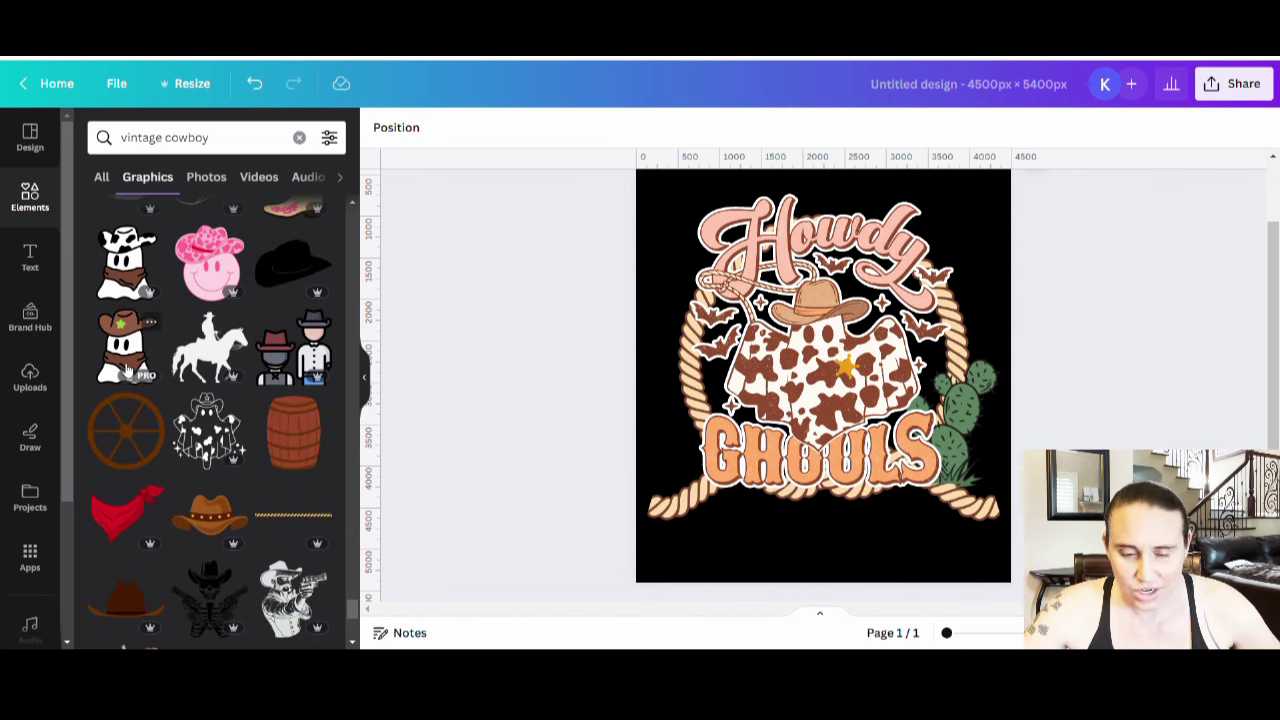
pyautogui.scroll(-2, 142, 368)
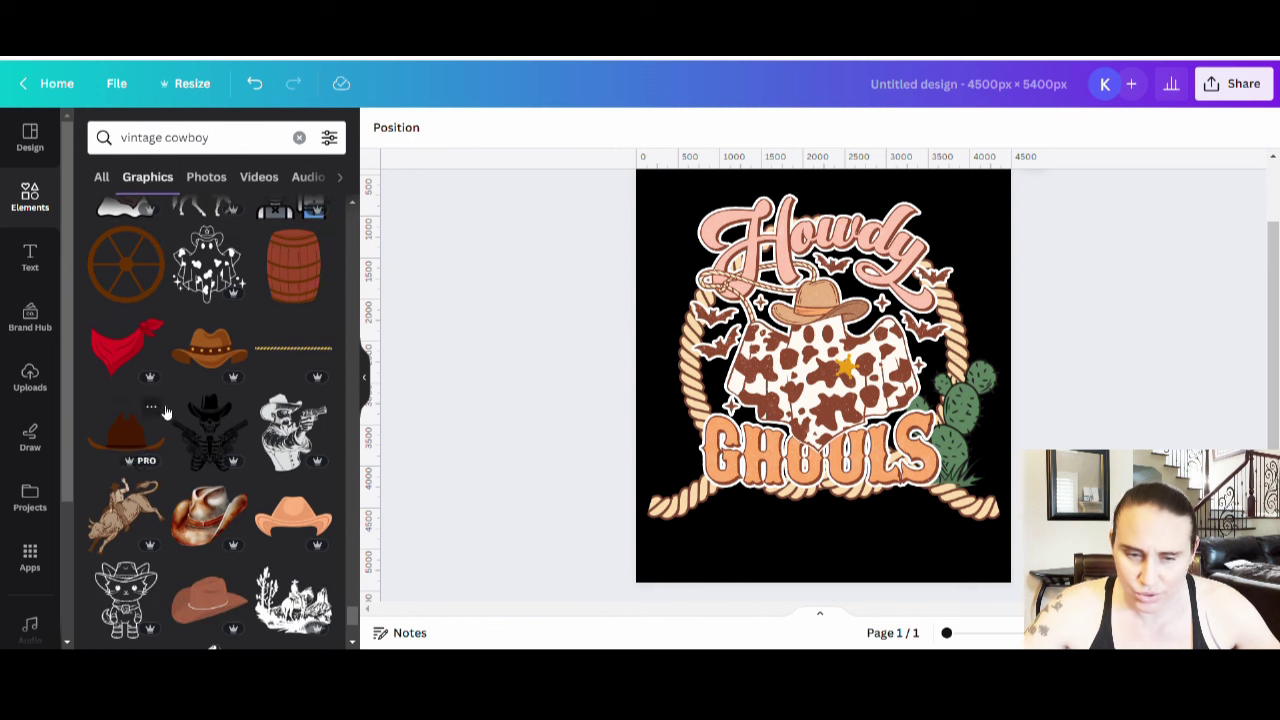
# Add the red bandana graphic, shrink it, and place it on the ghost's neck.
pyautogui.click(122, 348)
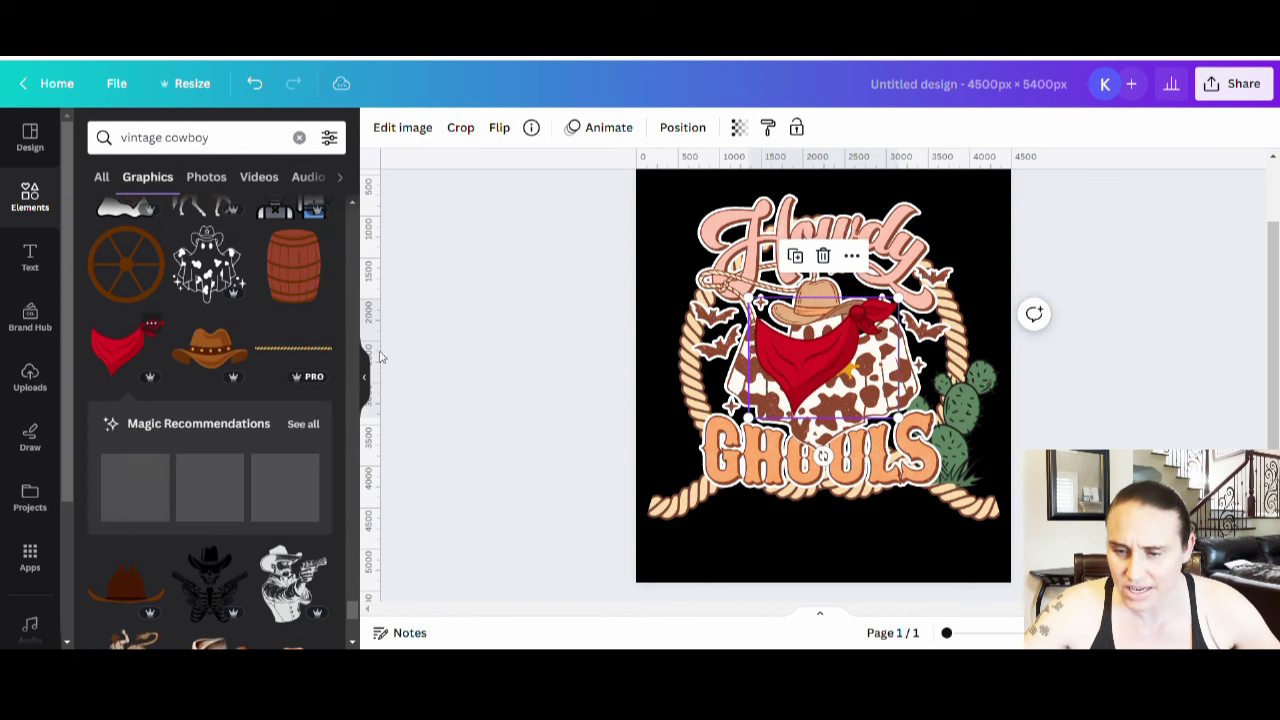
pyautogui.moveTo(818, 390); pyautogui.dragTo(830, 386)
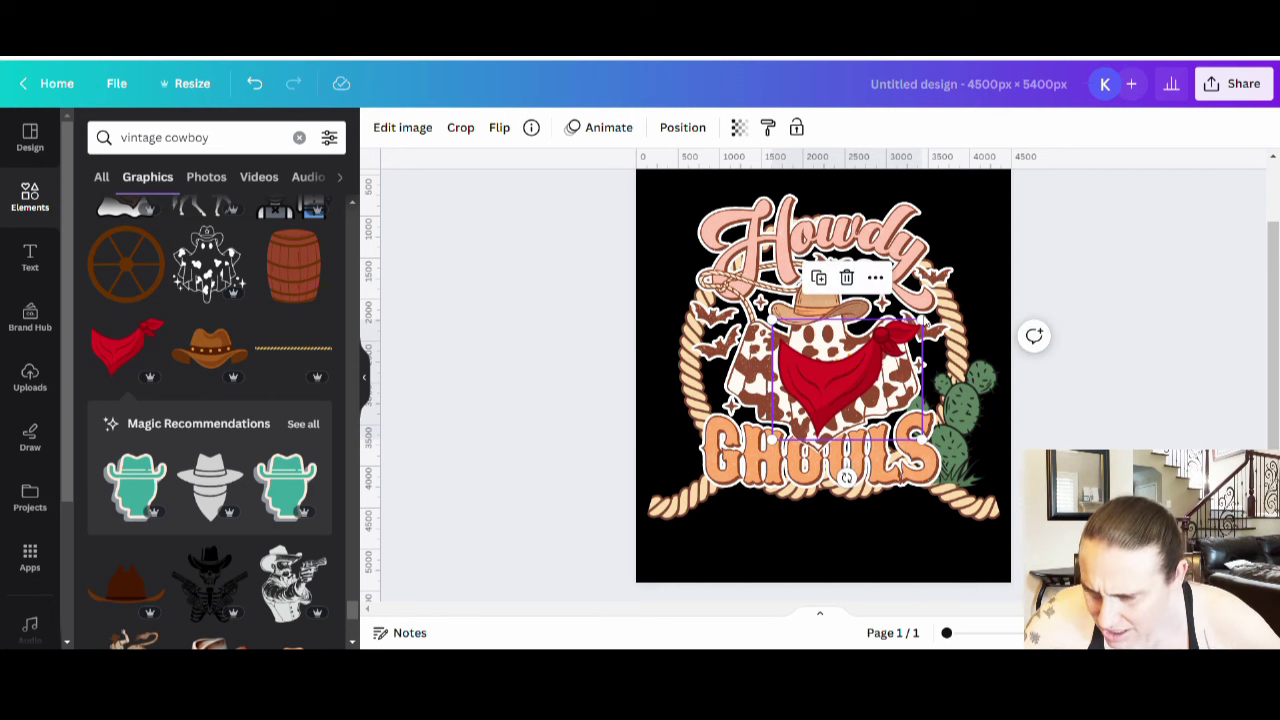
pyautogui.moveTo(922, 322); pyautogui.dragTo(878, 358)
pyautogui.moveTo(805, 390); pyautogui.dragTo(822, 365)
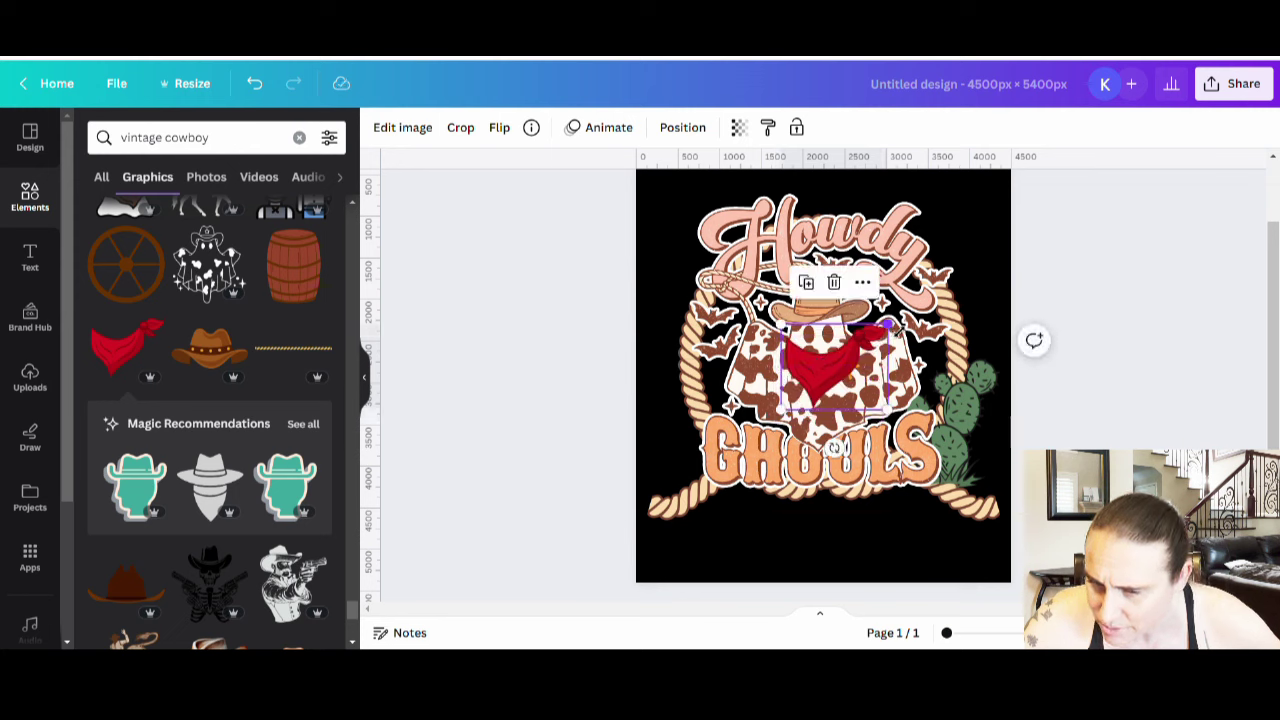
pyautogui.moveTo(888, 328); pyautogui.dragTo(880, 332)
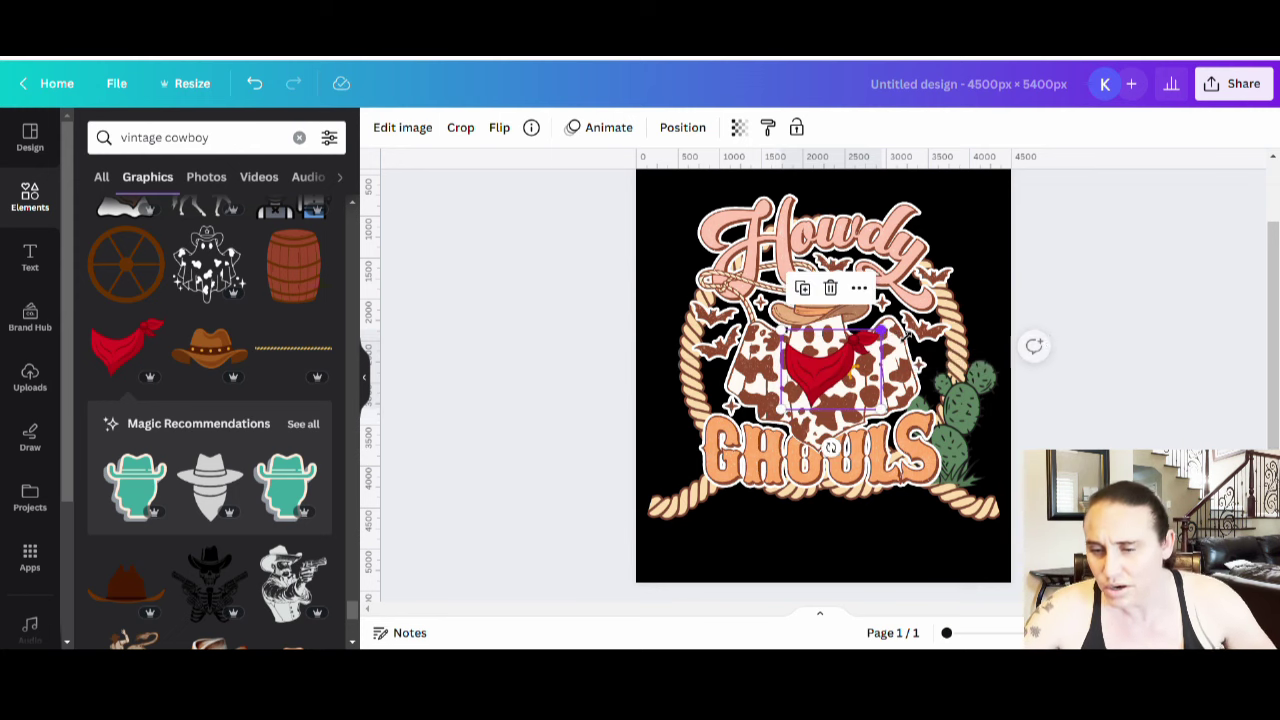
pyautogui.click(1113, 342)
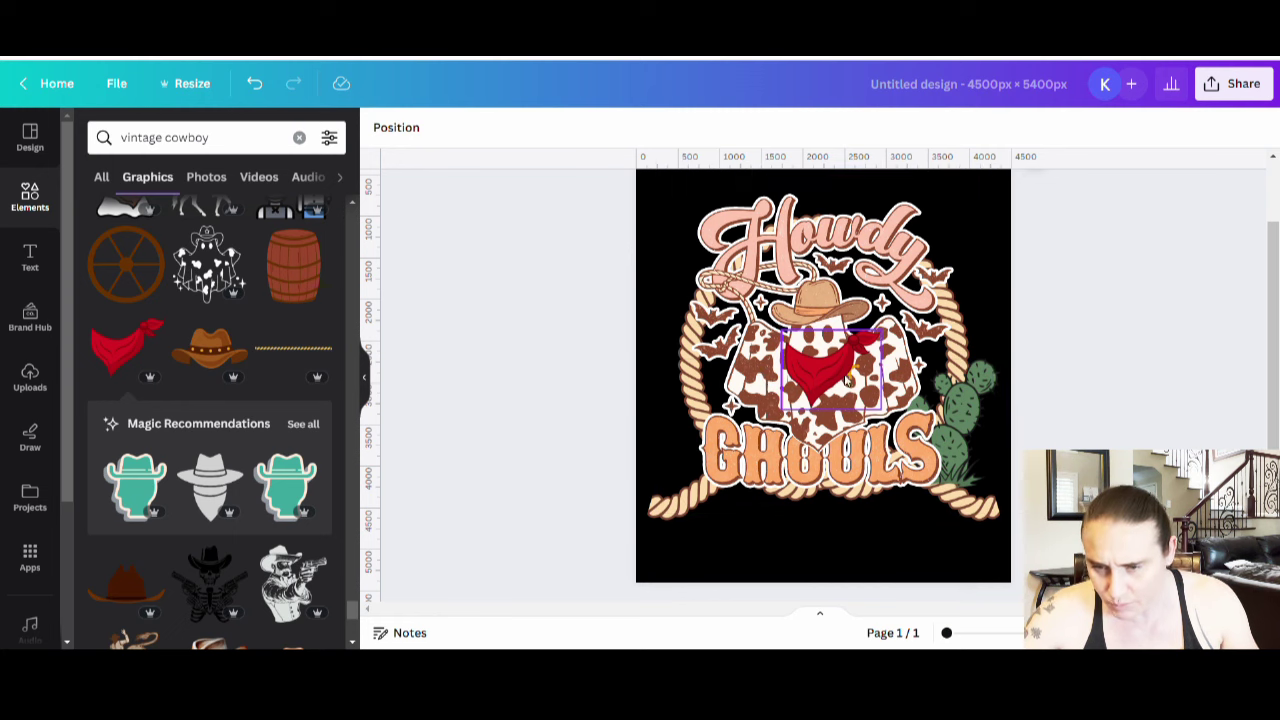
# Adjust the red bandana's position on the neck and review the design.
pyautogui.click(807, 378)
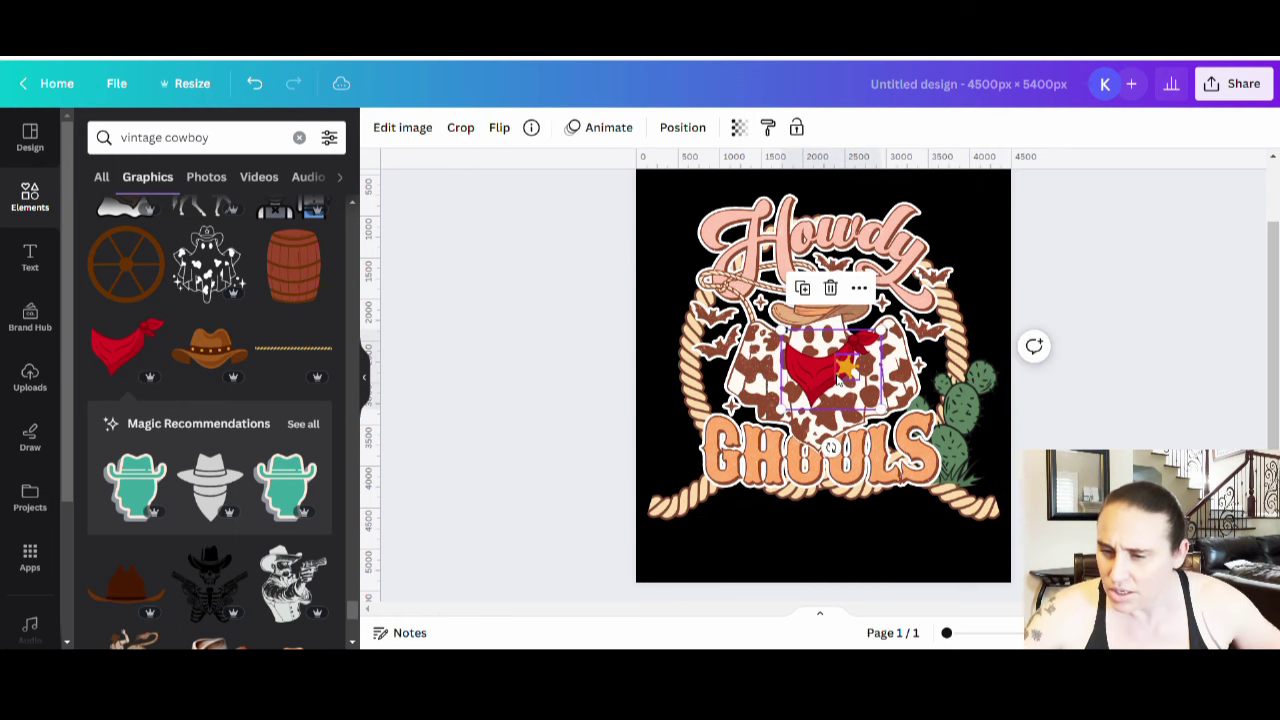
pyautogui.moveTo(845, 375); pyautogui.dragTo(874, 452)
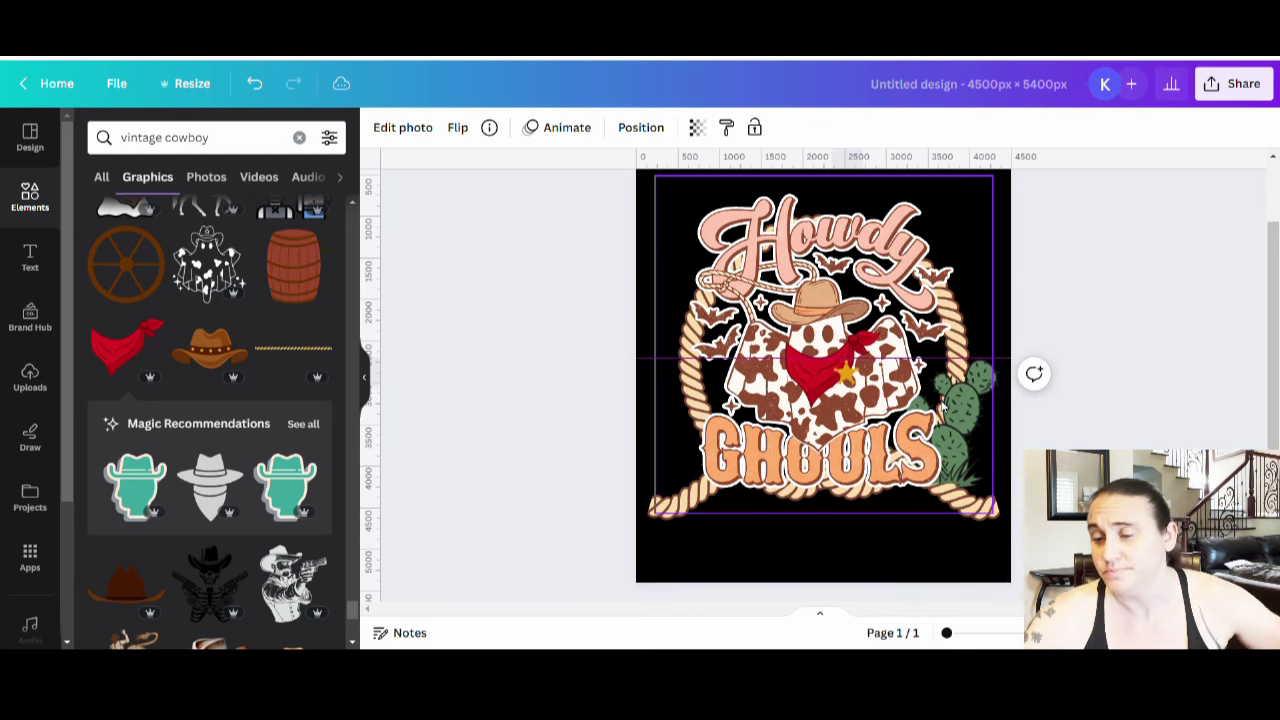
pyautogui.click(1051, 254)
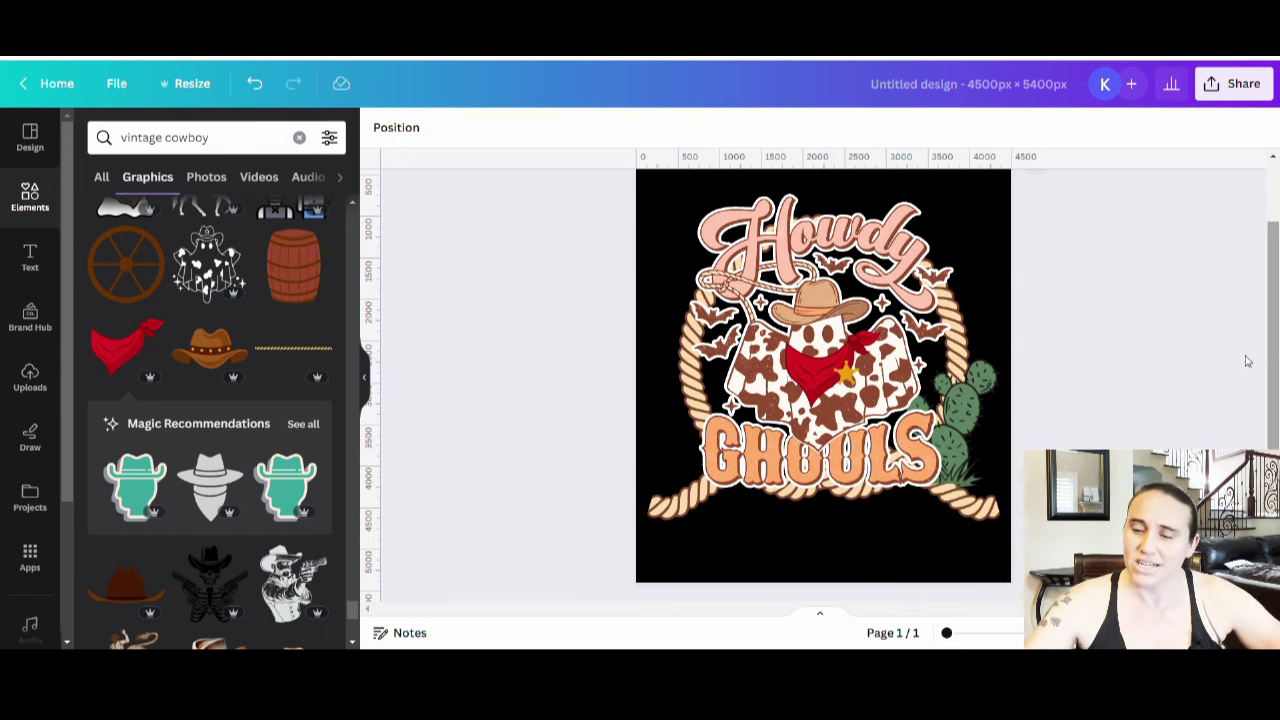
pyautogui.scroll(-5, 290, 445)
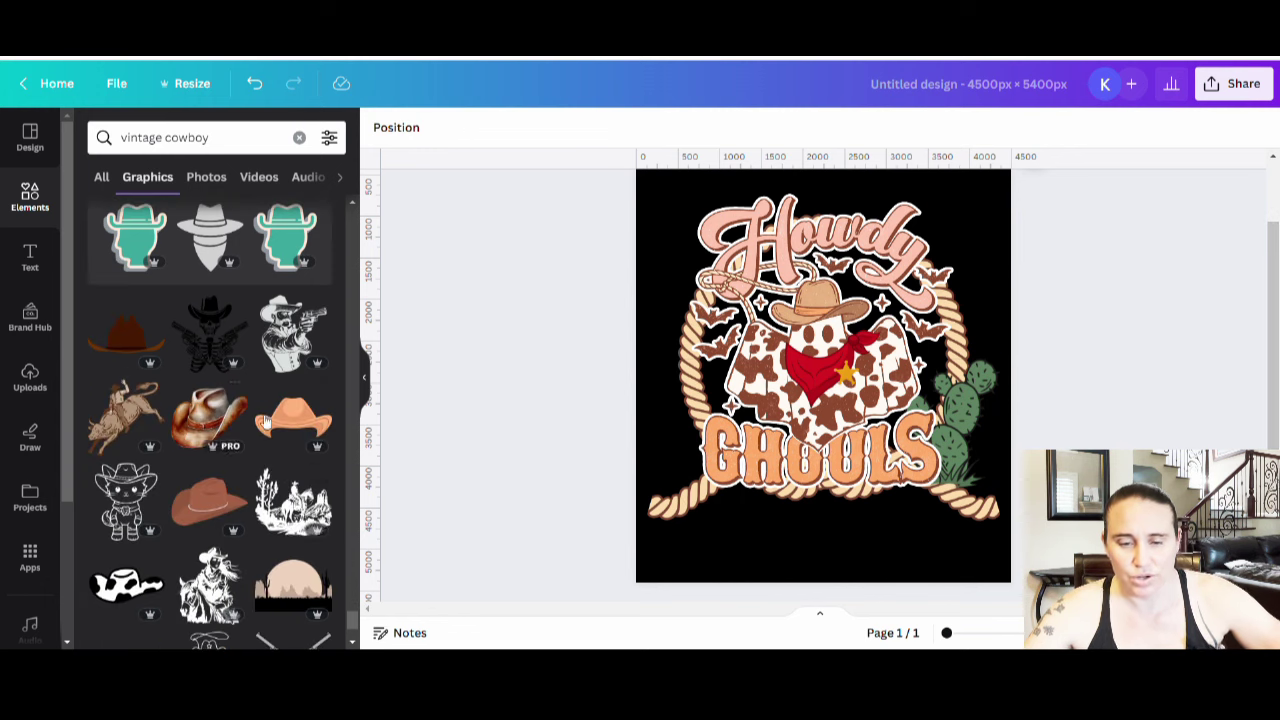
pyautogui.scroll(-3, 283, 435)
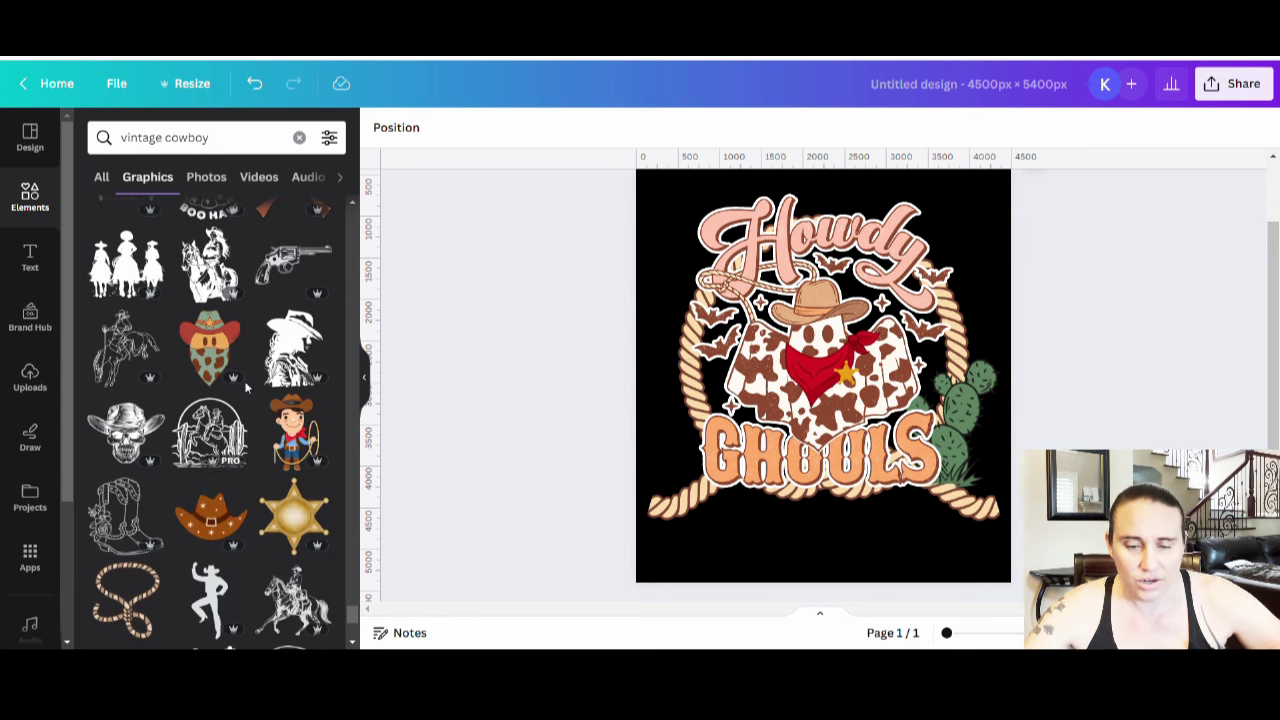
pyautogui.scroll(-3, 220, 318)
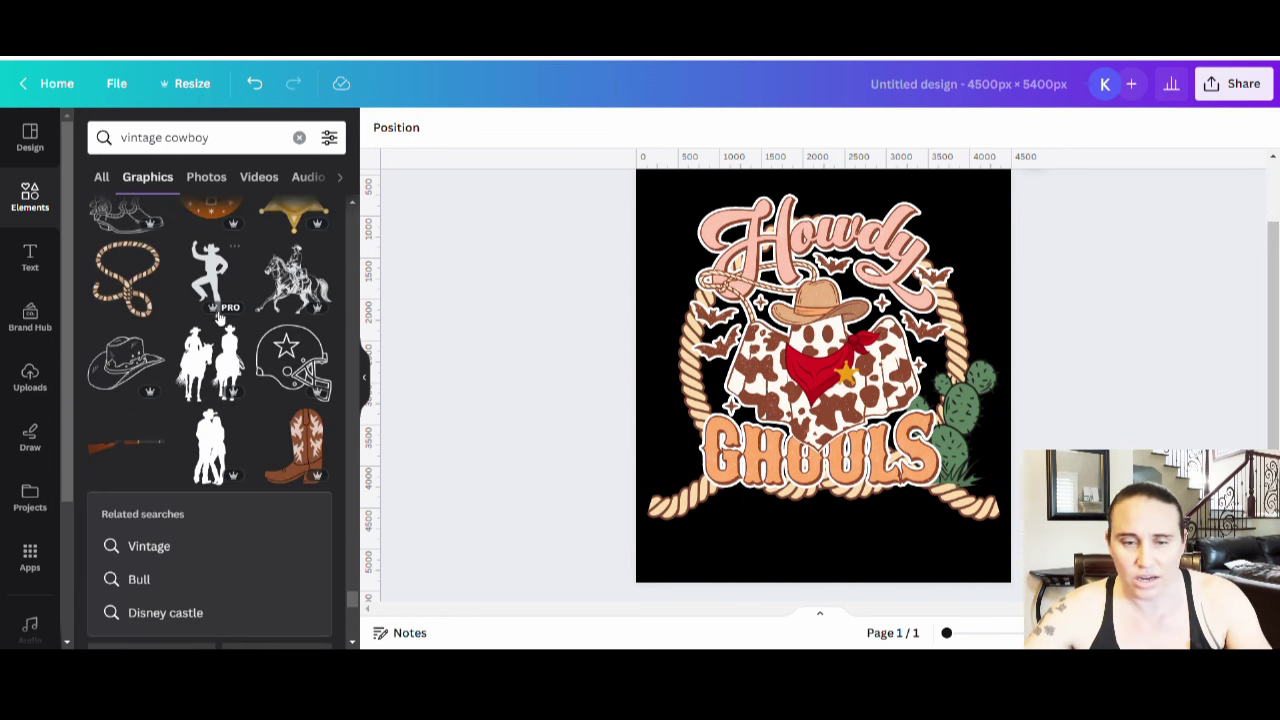
pyautogui.click(240, 148)
pyautogui.write('ba')
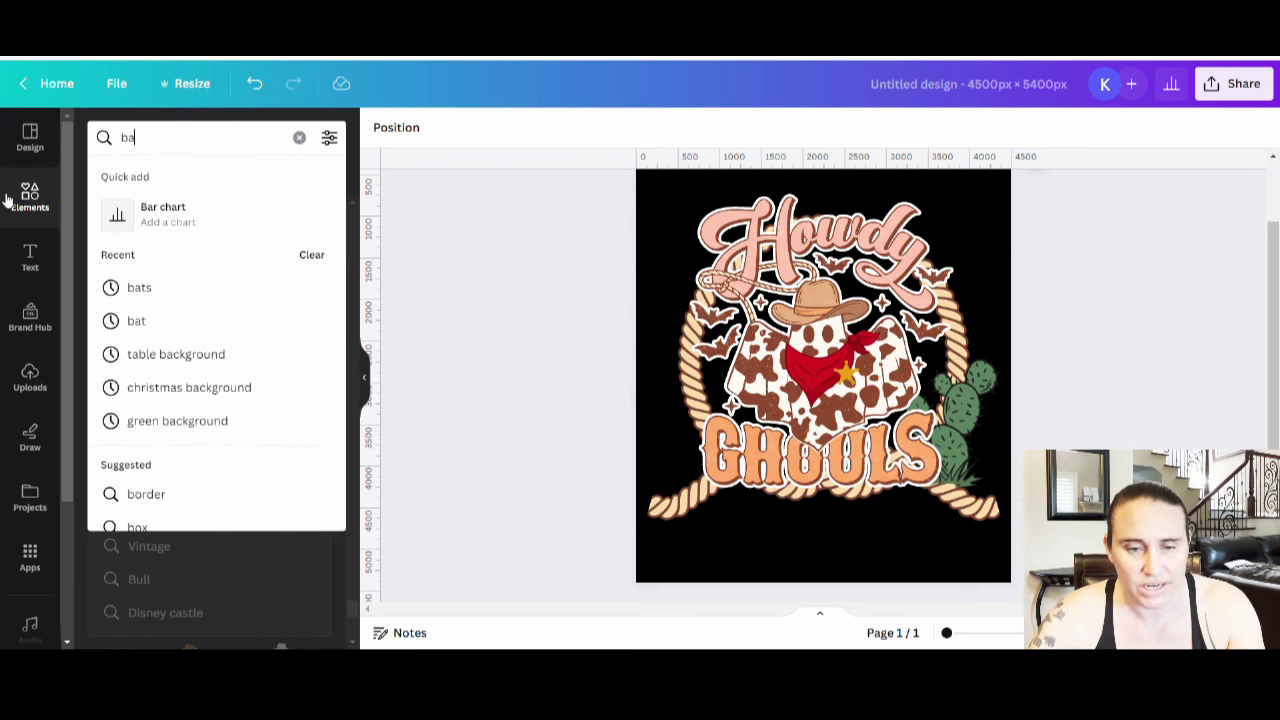
pyautogui.write('ndana')
pyautogui.press('Return')
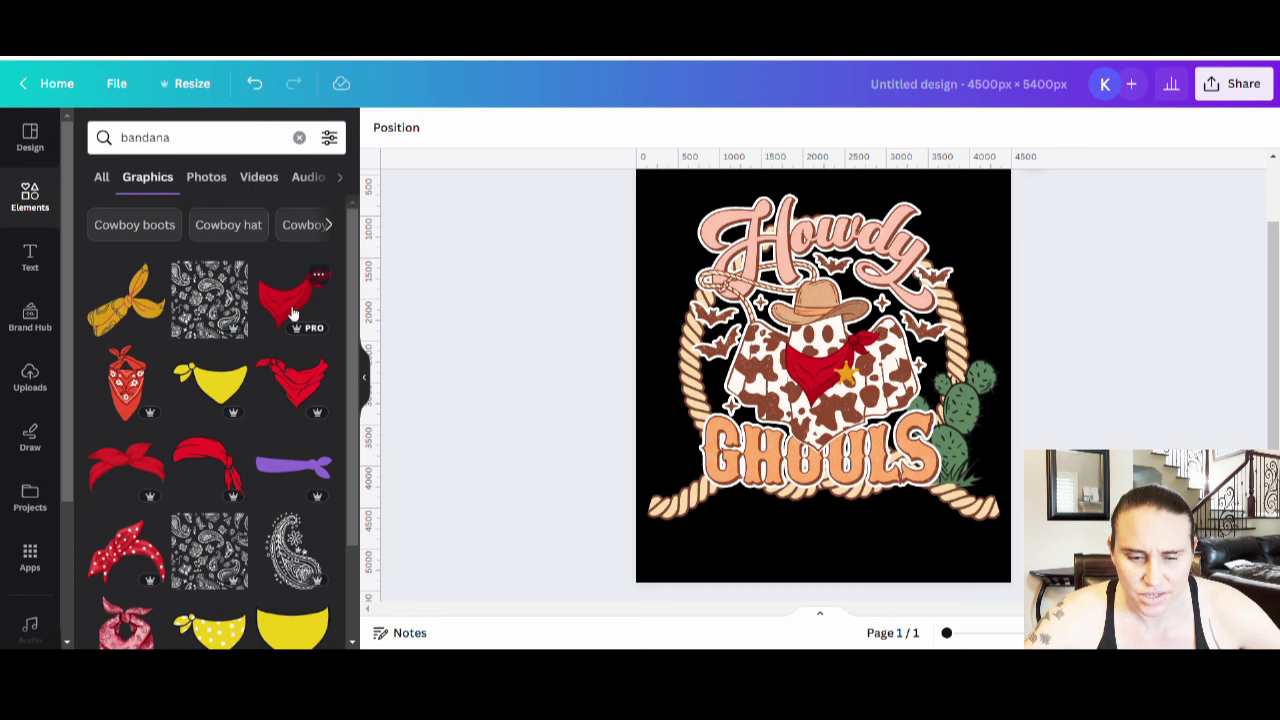
pyautogui.scroll(-3, 300, 340)
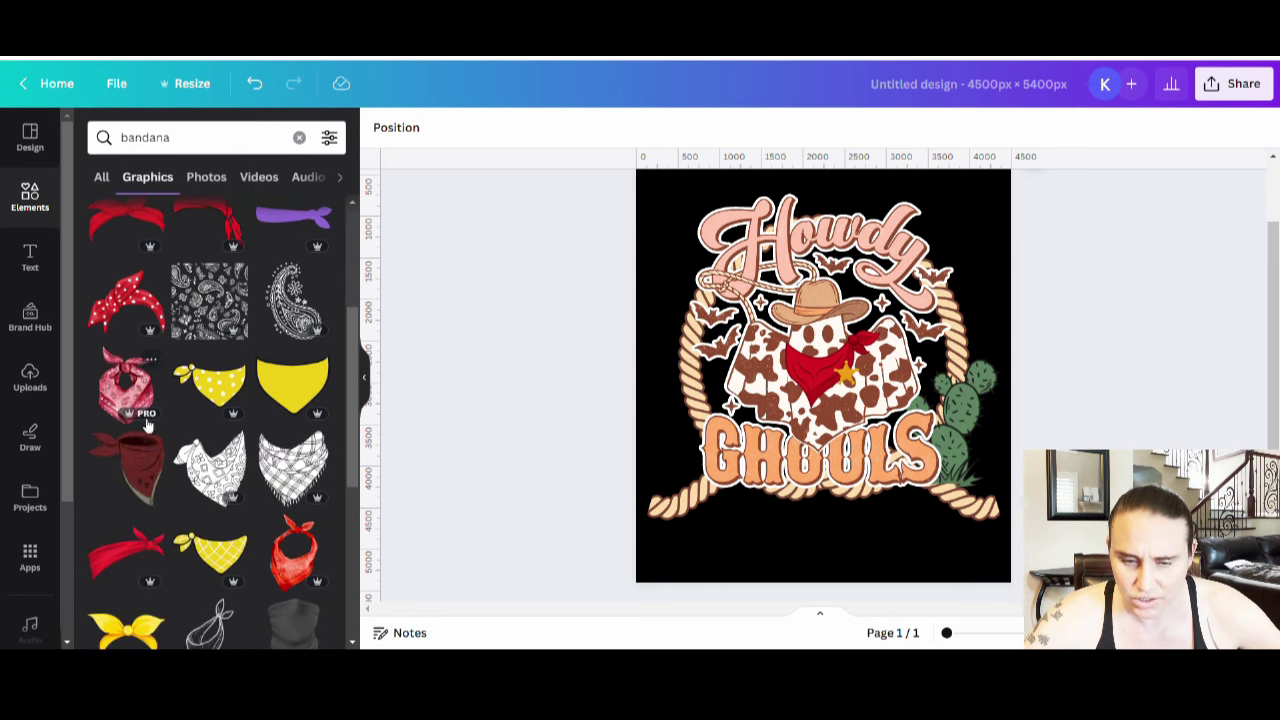
pyautogui.scroll(-1, 268, 400)
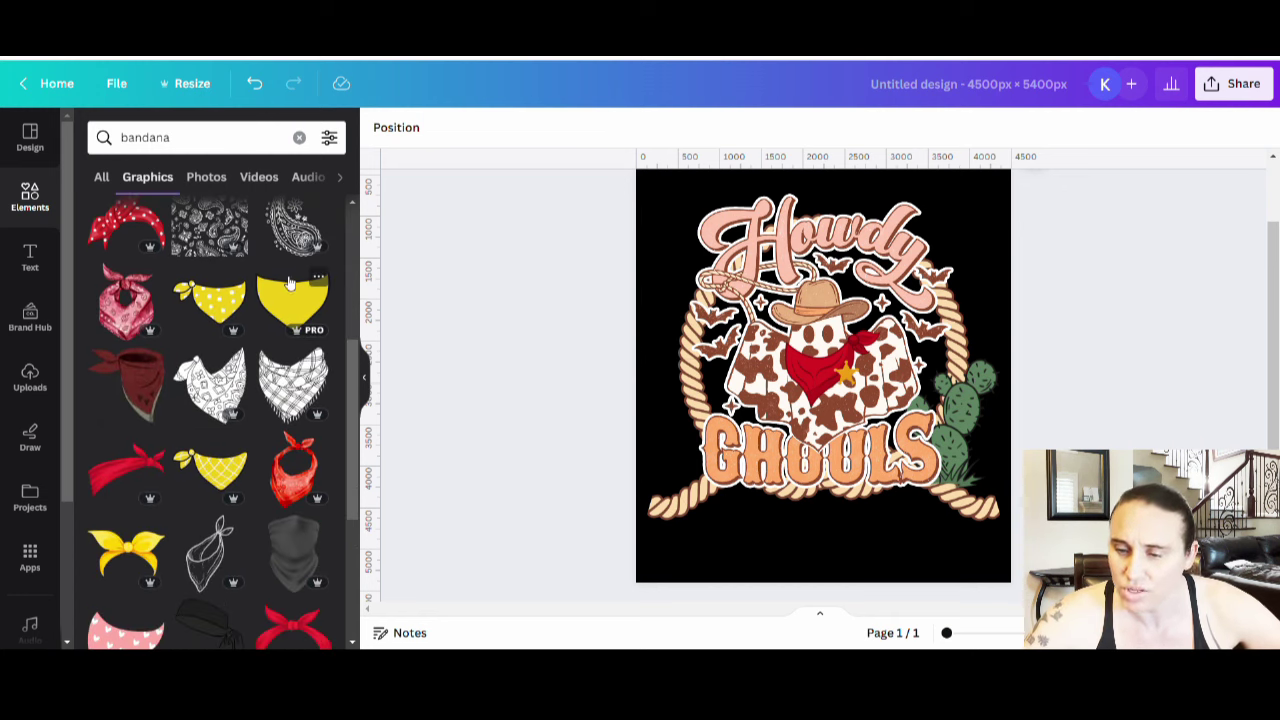
pyautogui.scroll(-4, 288, 322)
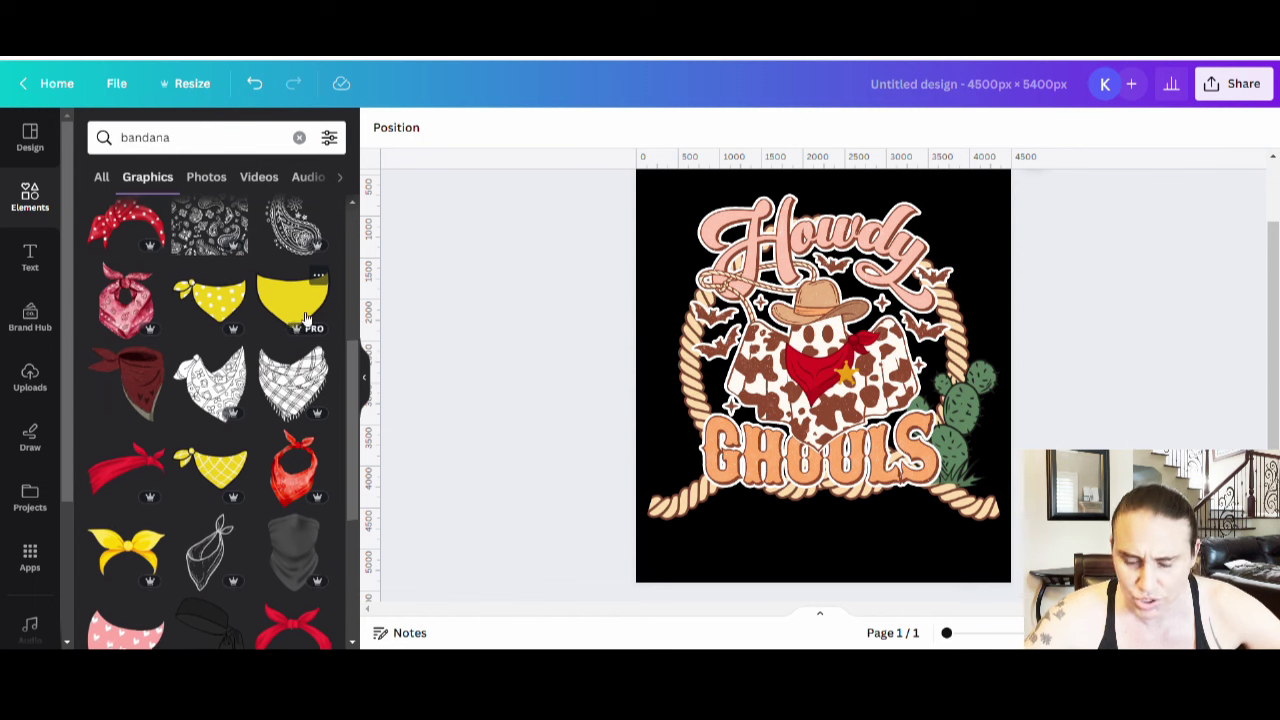
pyautogui.scroll(-4, 160, 374)
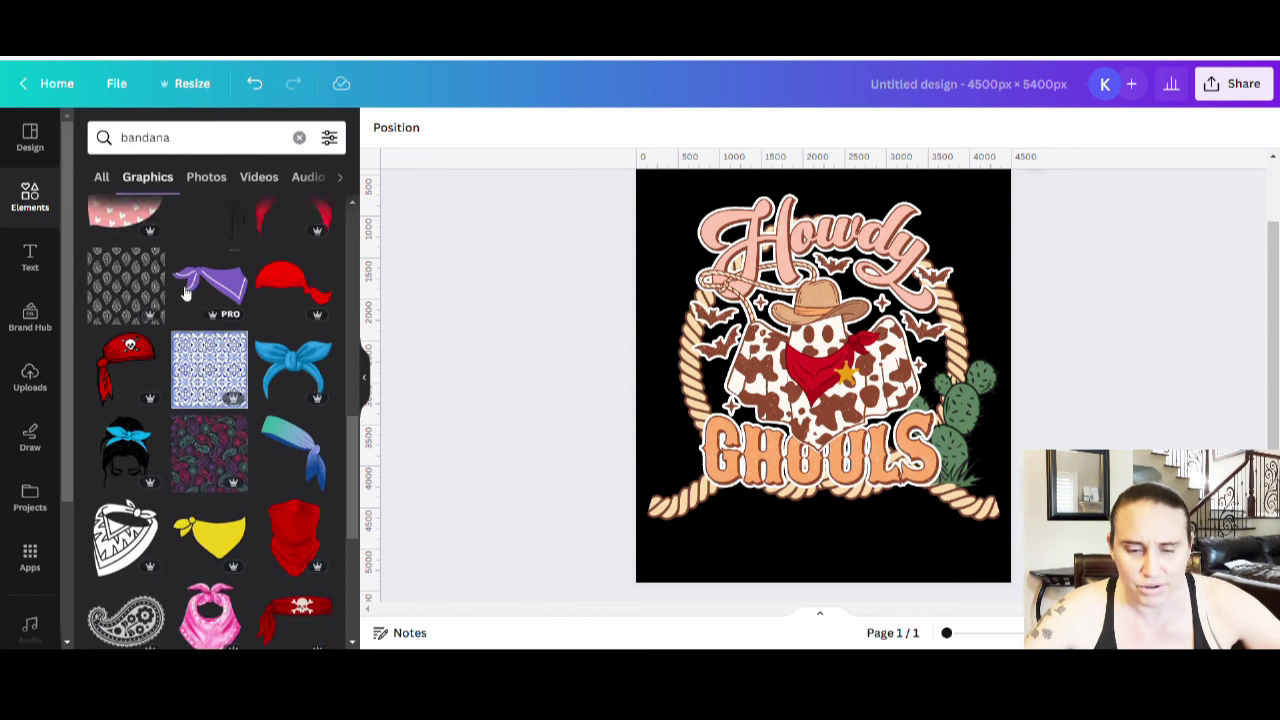
pyautogui.scroll(-2, 245, 376)
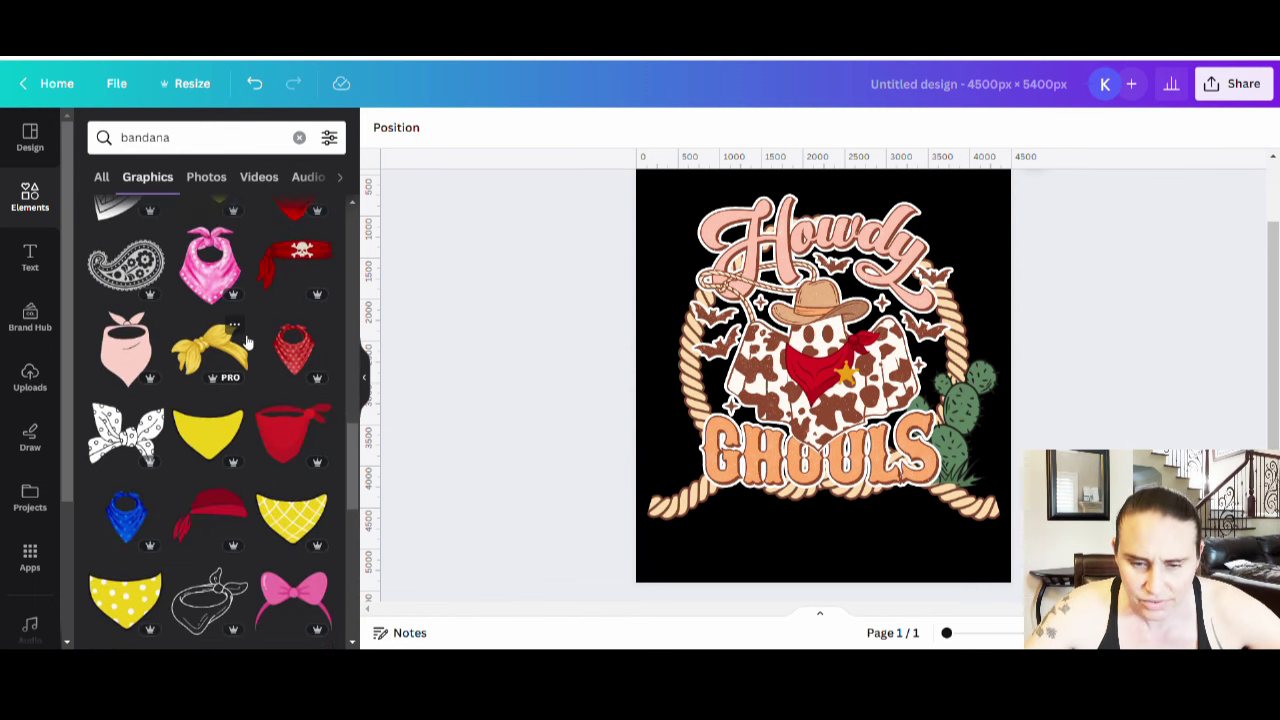
pyautogui.scroll(-2, 240, 340)
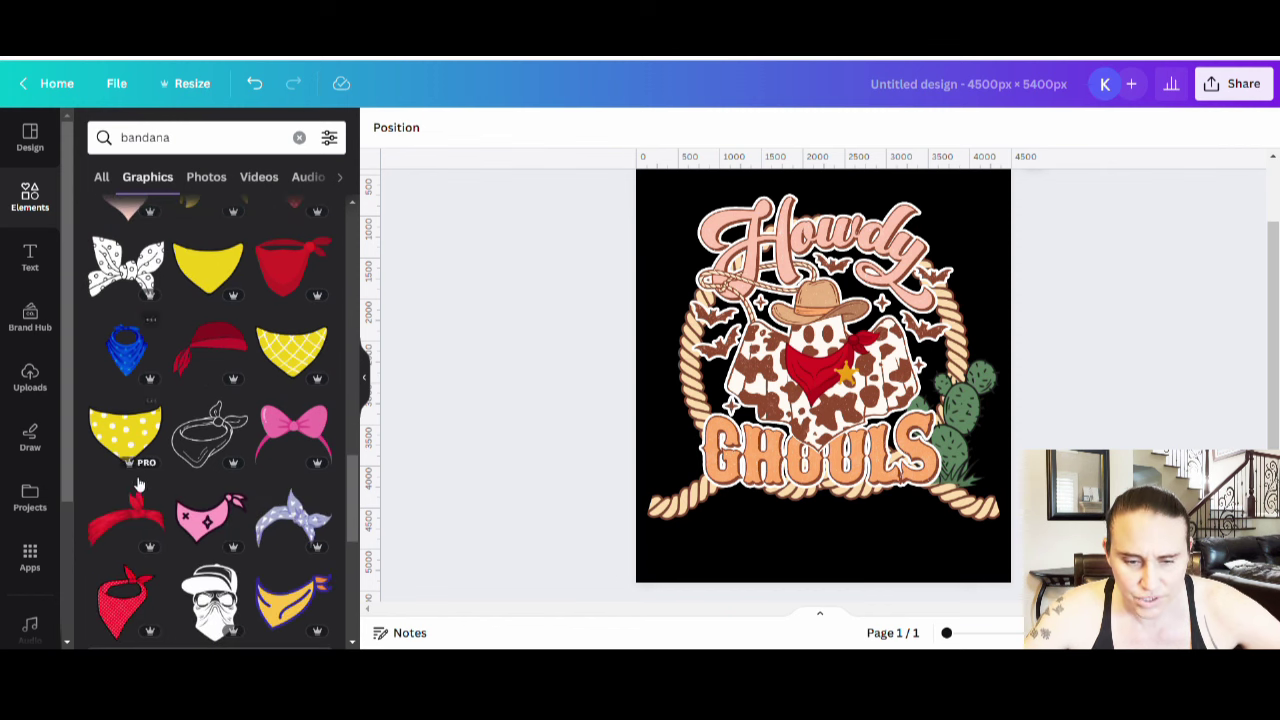
pyautogui.scroll(-1, 205, 505)
pyautogui.scroll(-2, 150, 534)
pyautogui.scroll(-3, 300, 290)
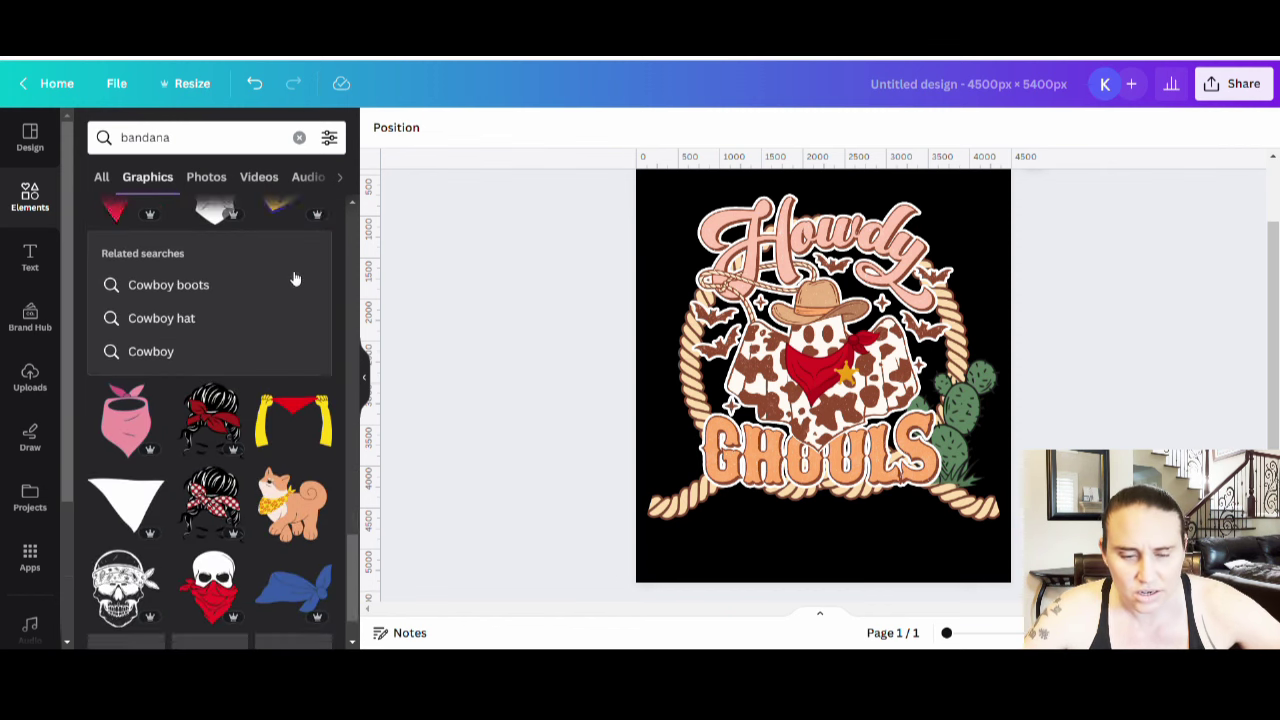
pyautogui.scroll(-3, 292, 513)
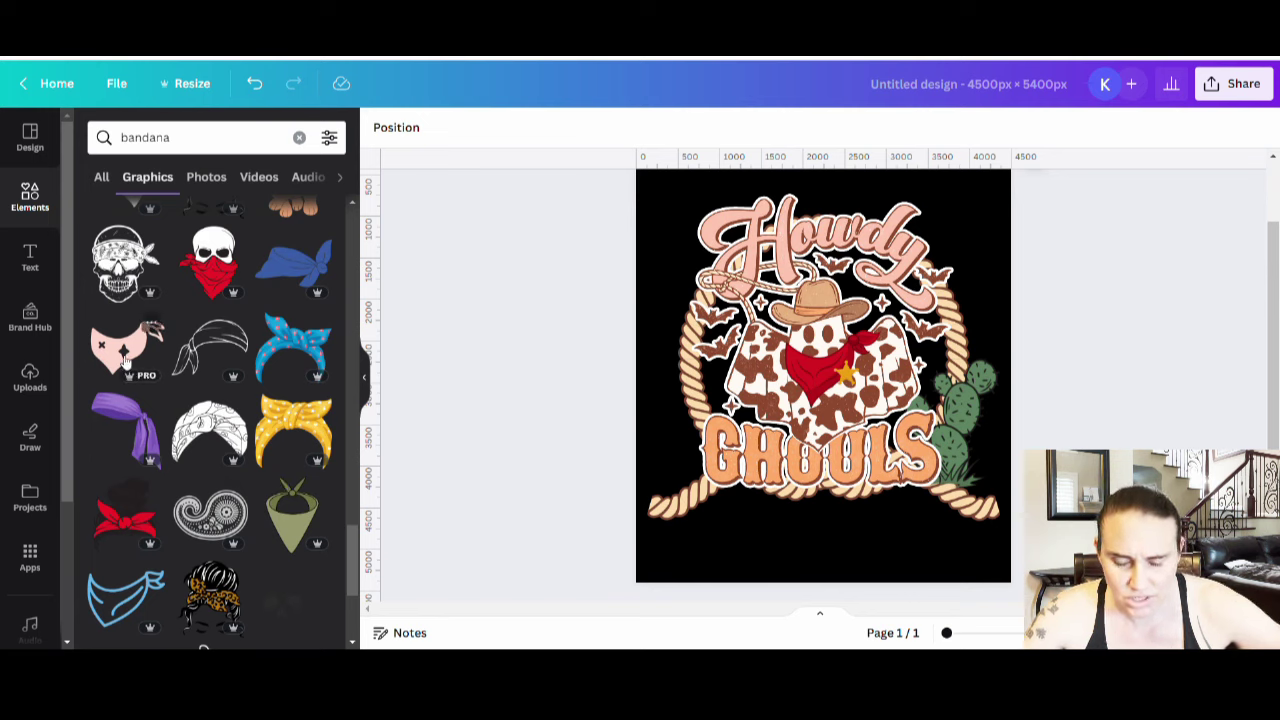
pyautogui.scroll(-5, 210, 380)
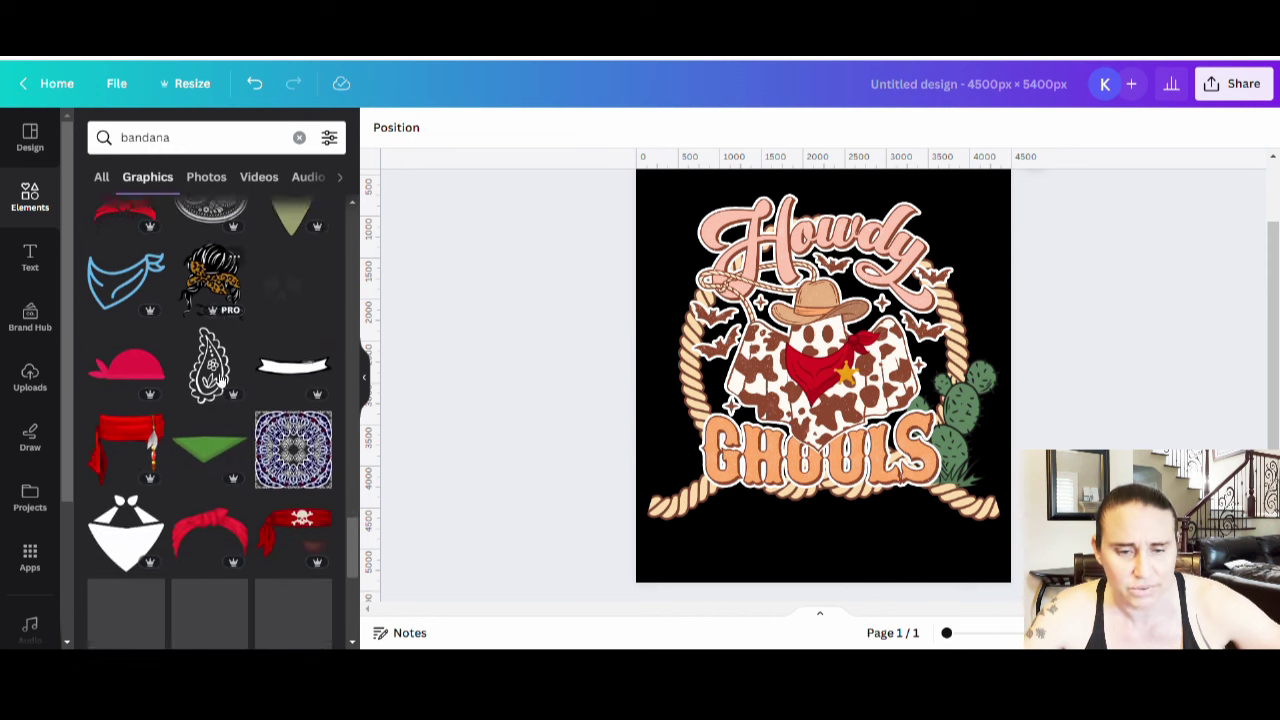
pyautogui.scroll(-3, 340, 618)
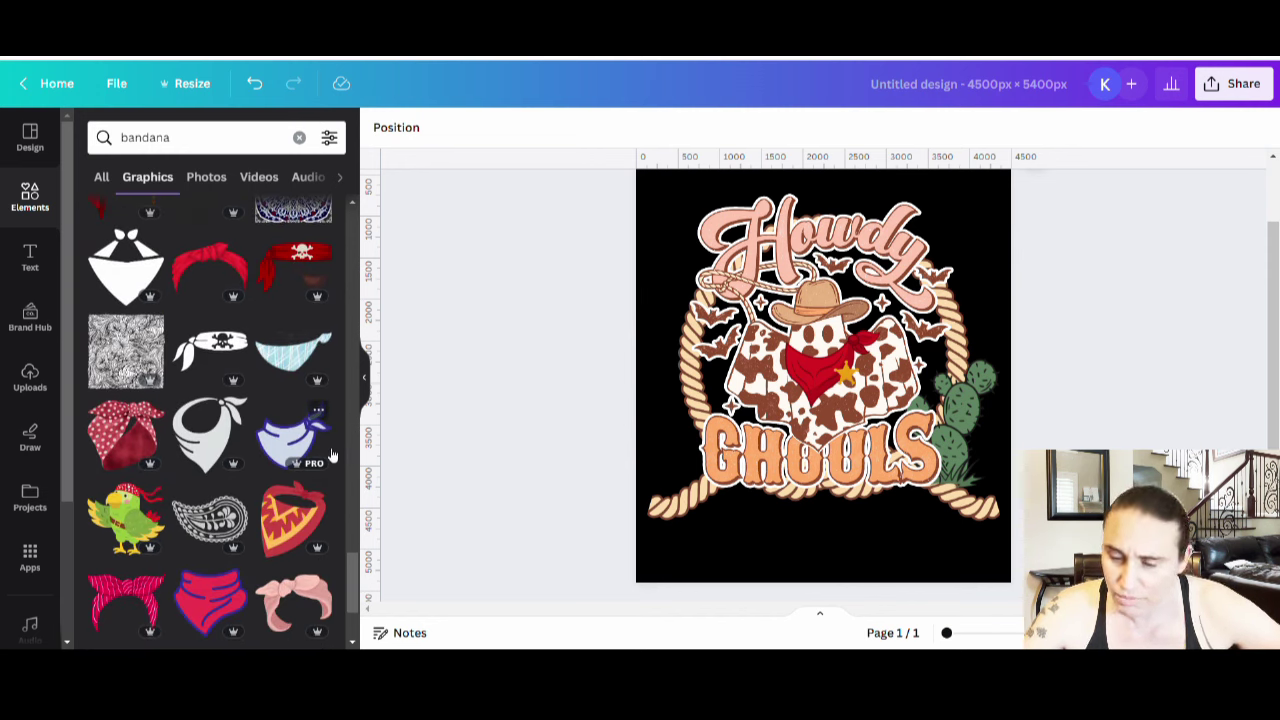
# Add the blue bandana over the ghost and recolour its dark blue to brown.
pyautogui.click(287, 443)
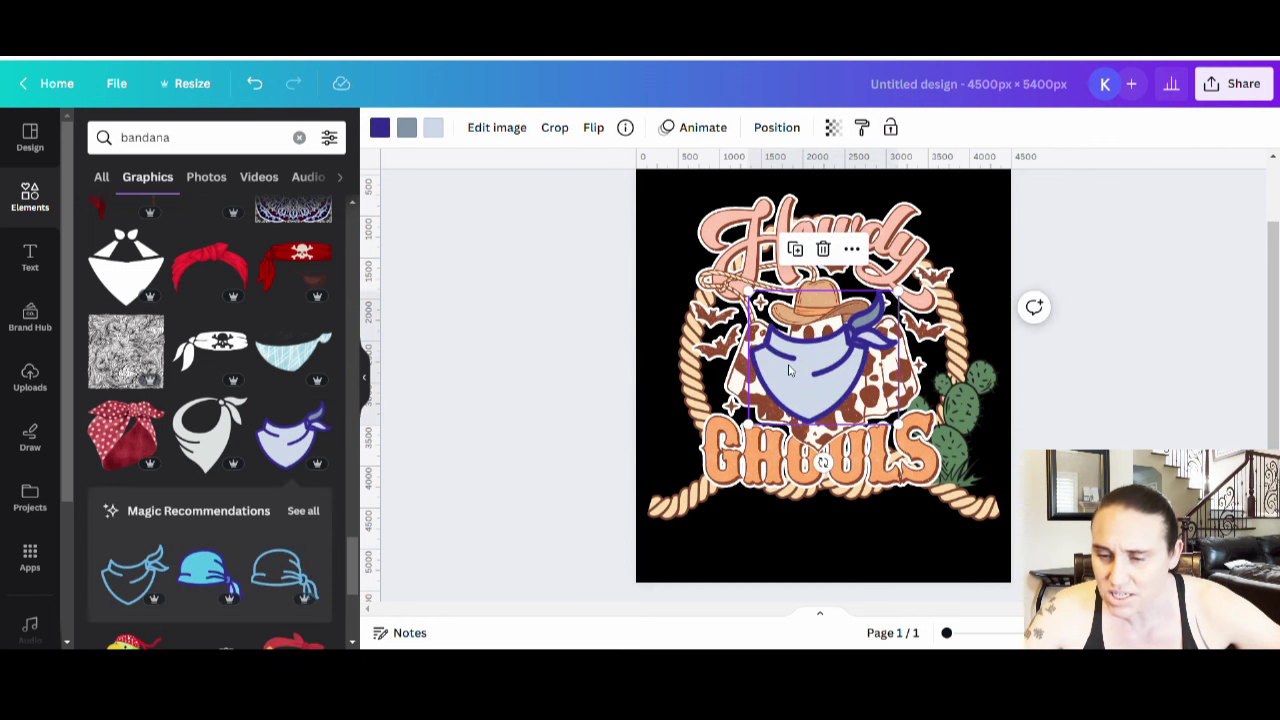
pyautogui.moveTo(812, 385); pyautogui.dragTo(832, 444)
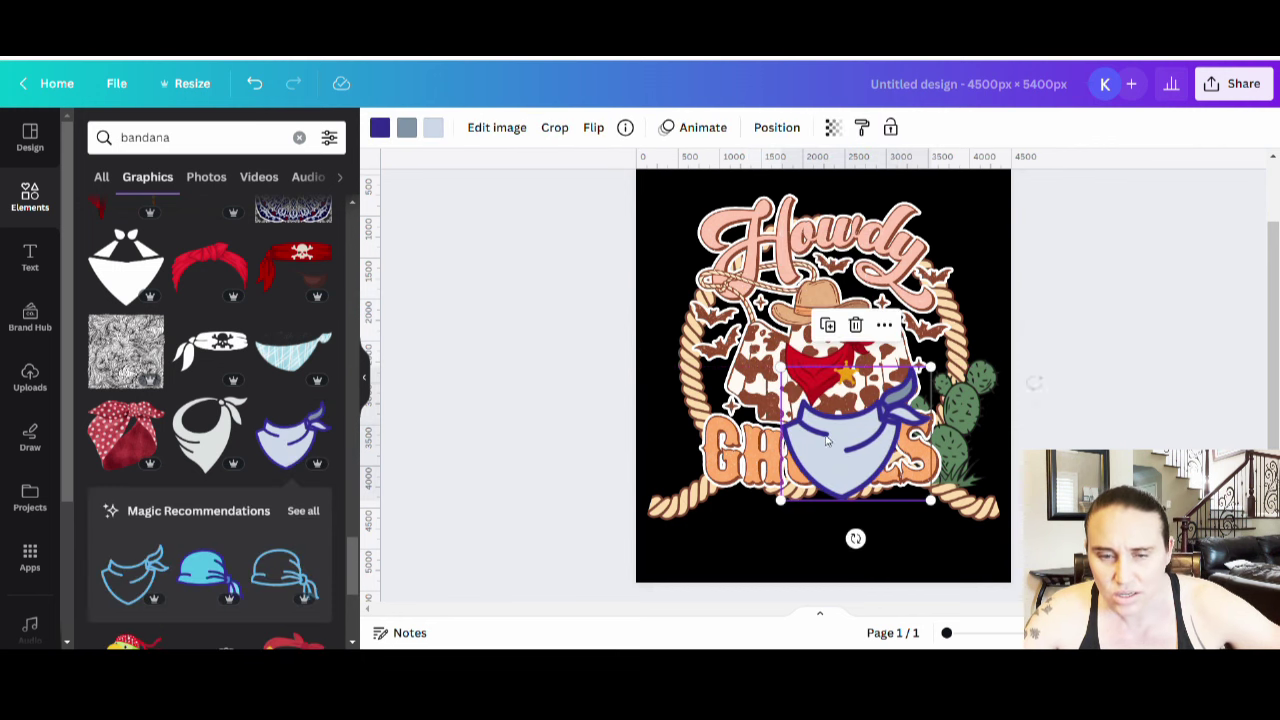
pyautogui.click(384, 130)
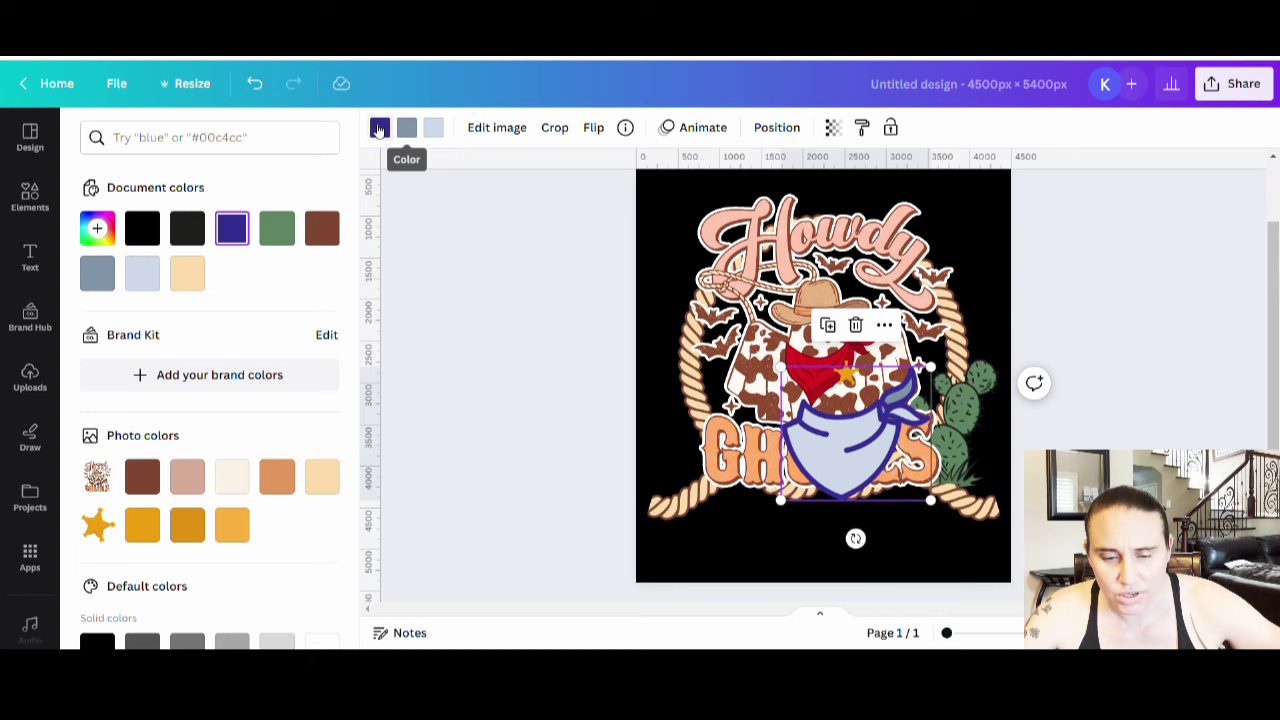
pyautogui.click(190, 488)
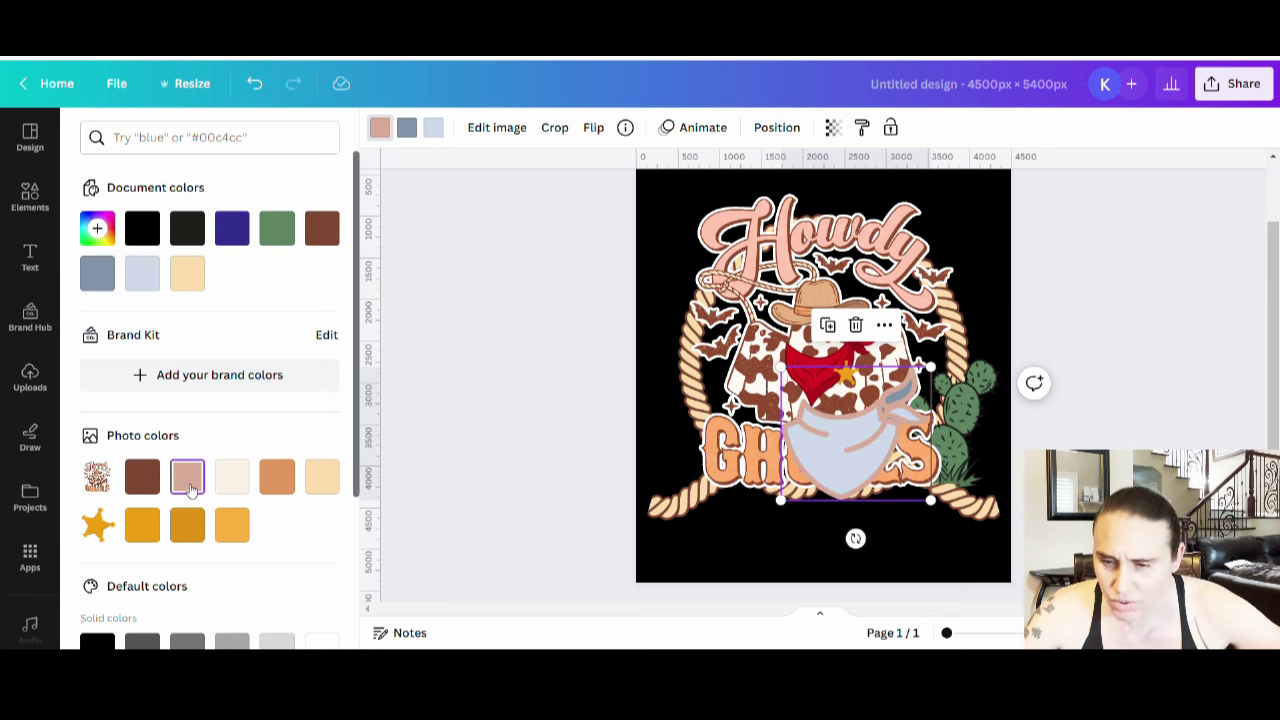
pyautogui.click(150, 478)
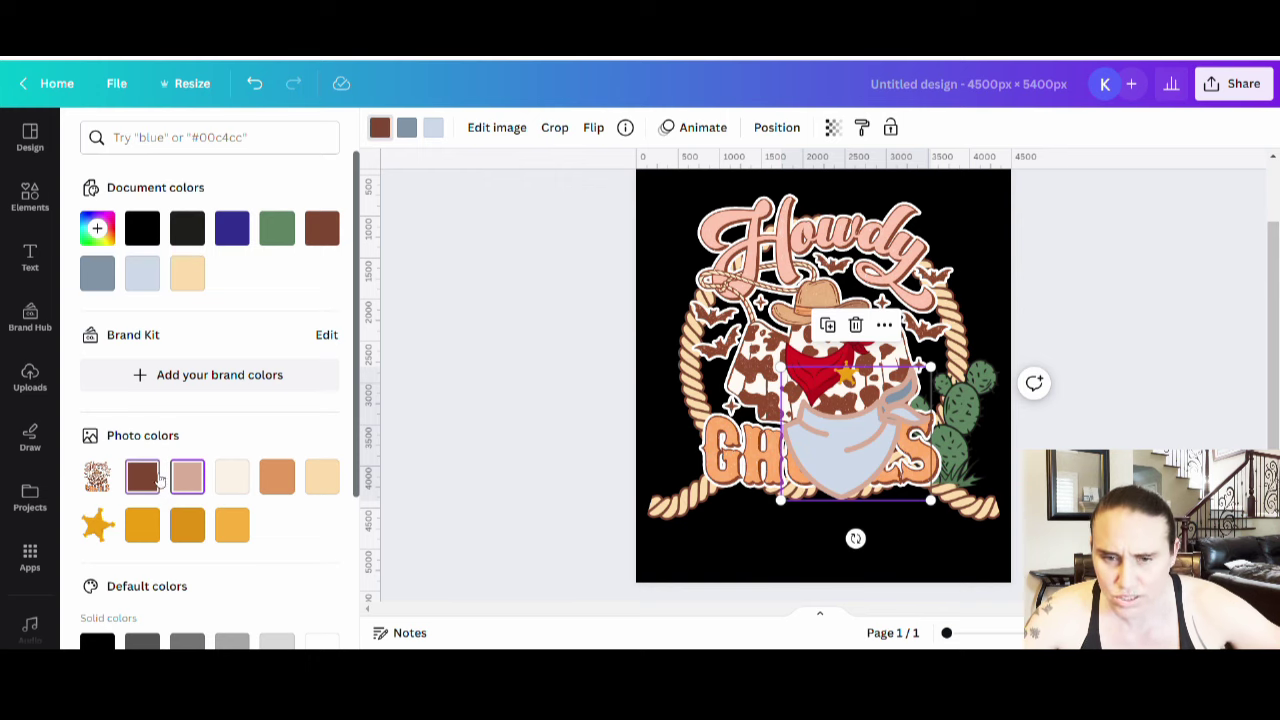
# Recolour the bandana's light blue and blue-grey to the Howdy peach (#FFC4AE) and dusty pink (#DFAC99).
pyautogui.click(434, 130)
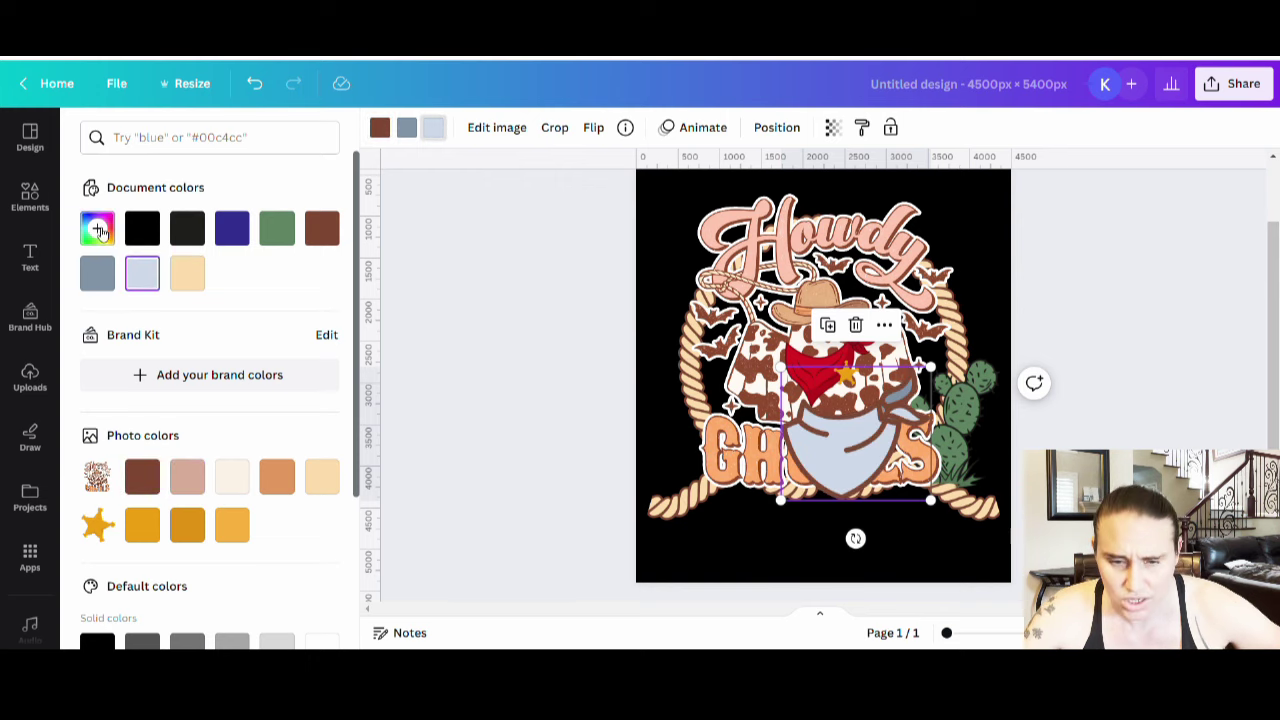
pyautogui.click(97, 228)
pyautogui.click(309, 405)
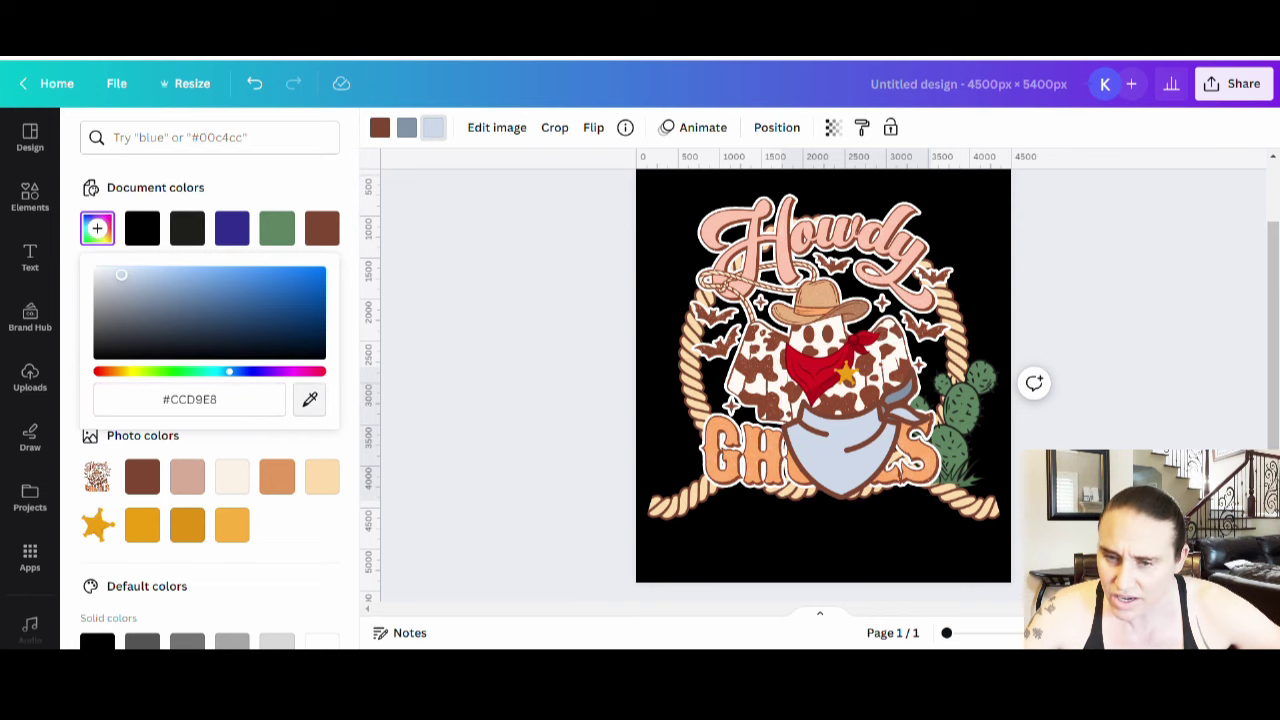
pyautogui.click(720, 240)
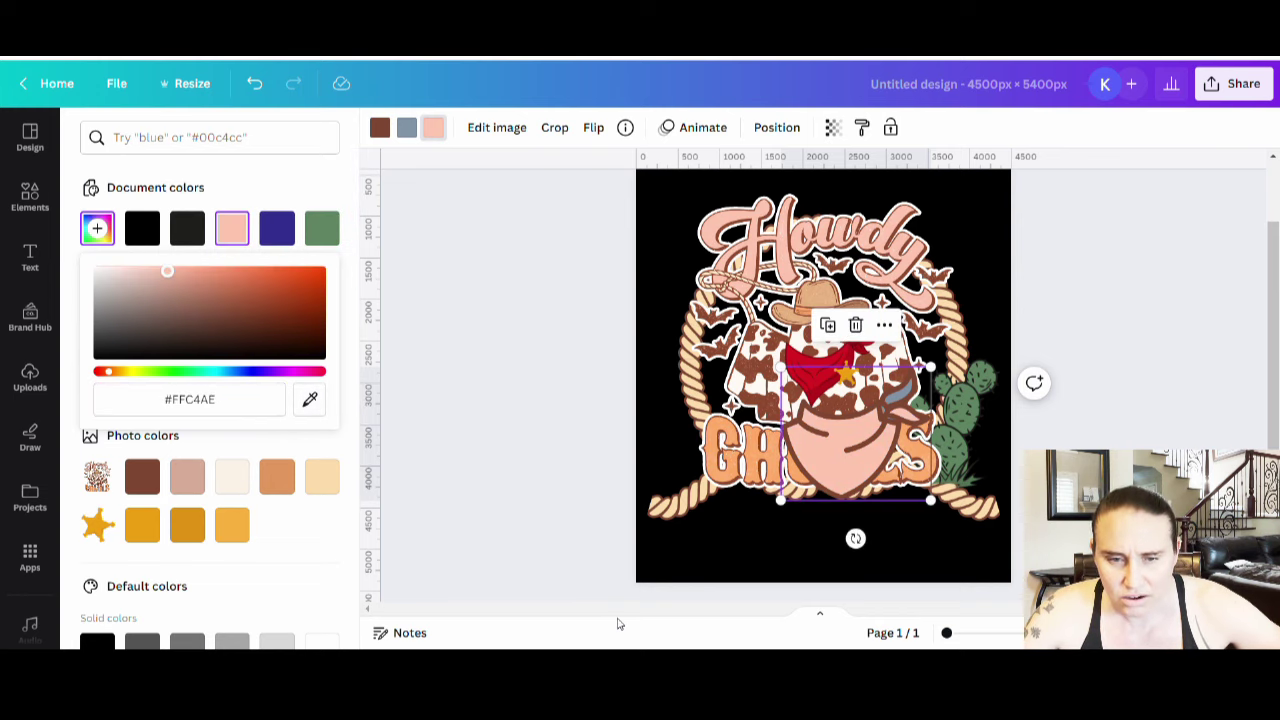
pyautogui.click(408, 130)
pyautogui.click(132, 232)
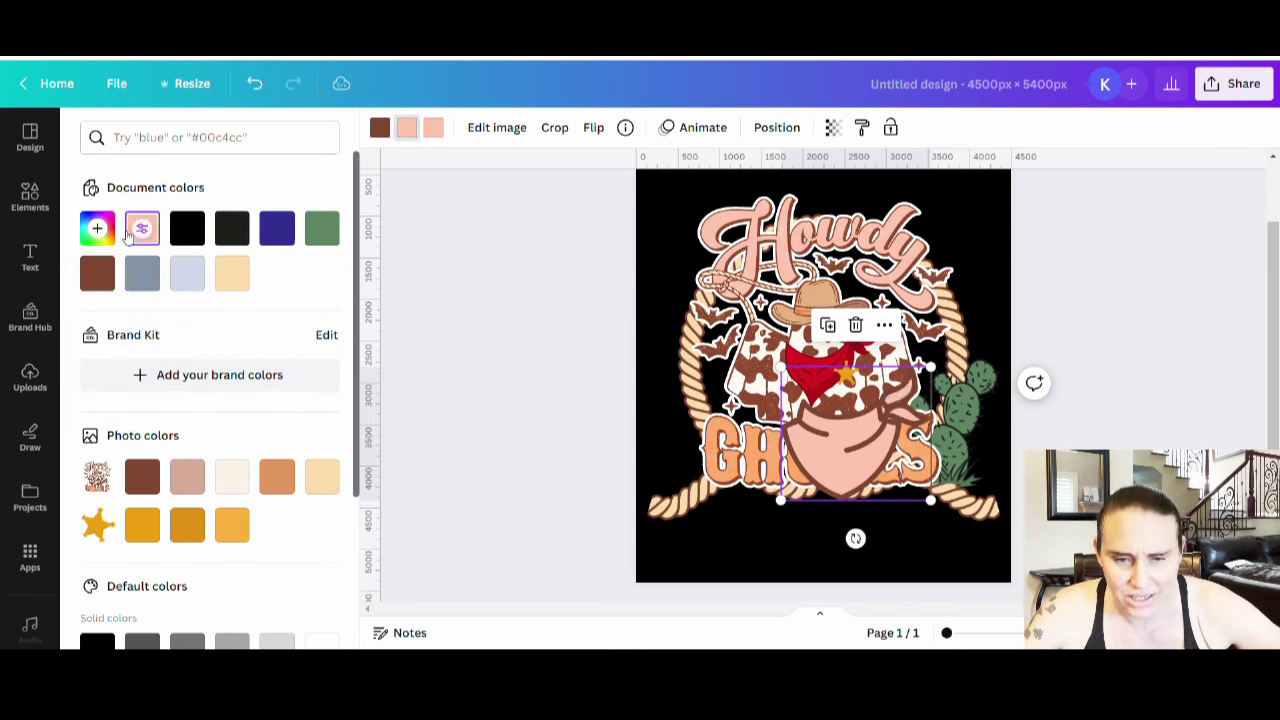
pyautogui.click(128, 233)
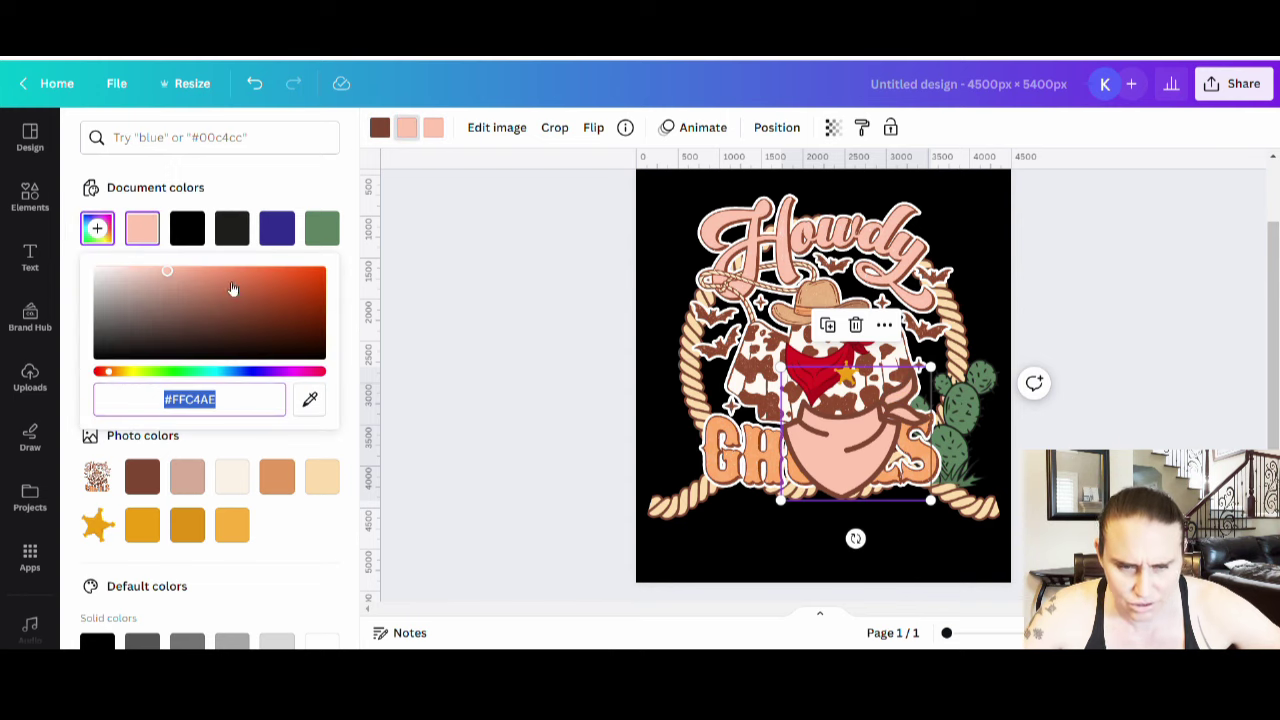
pyautogui.click(172, 284)
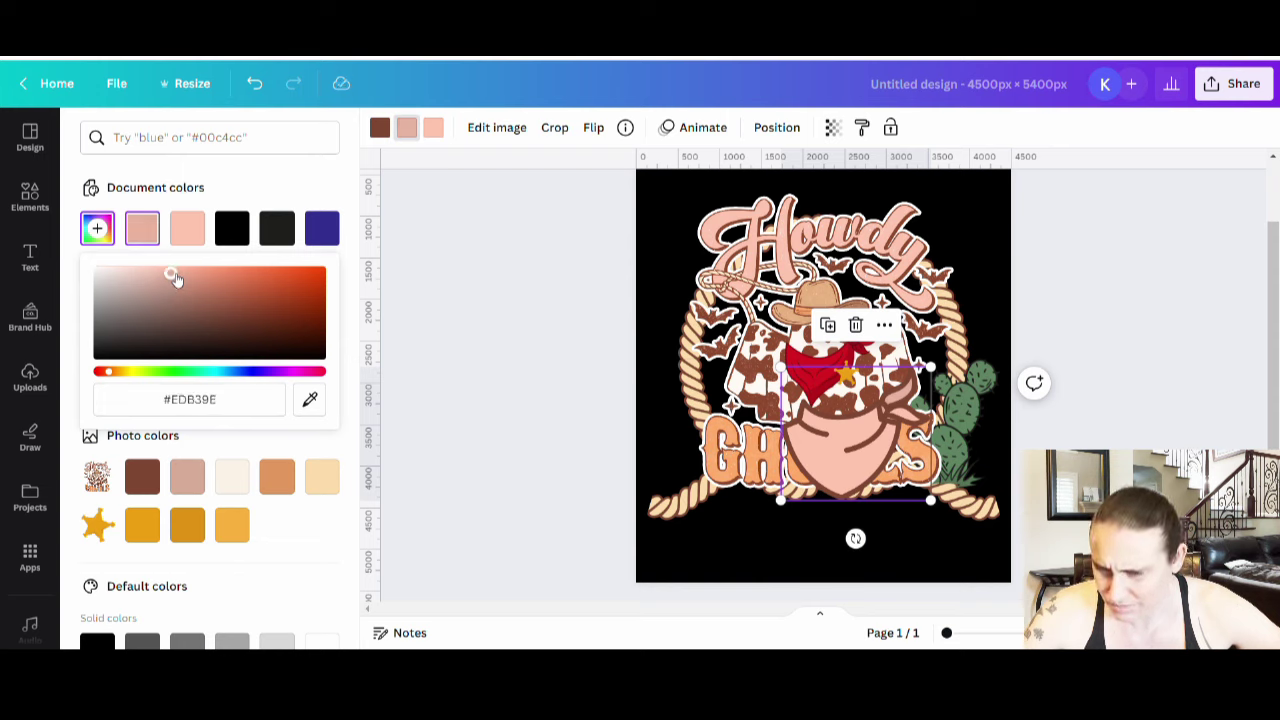
pyautogui.click(851, 467)
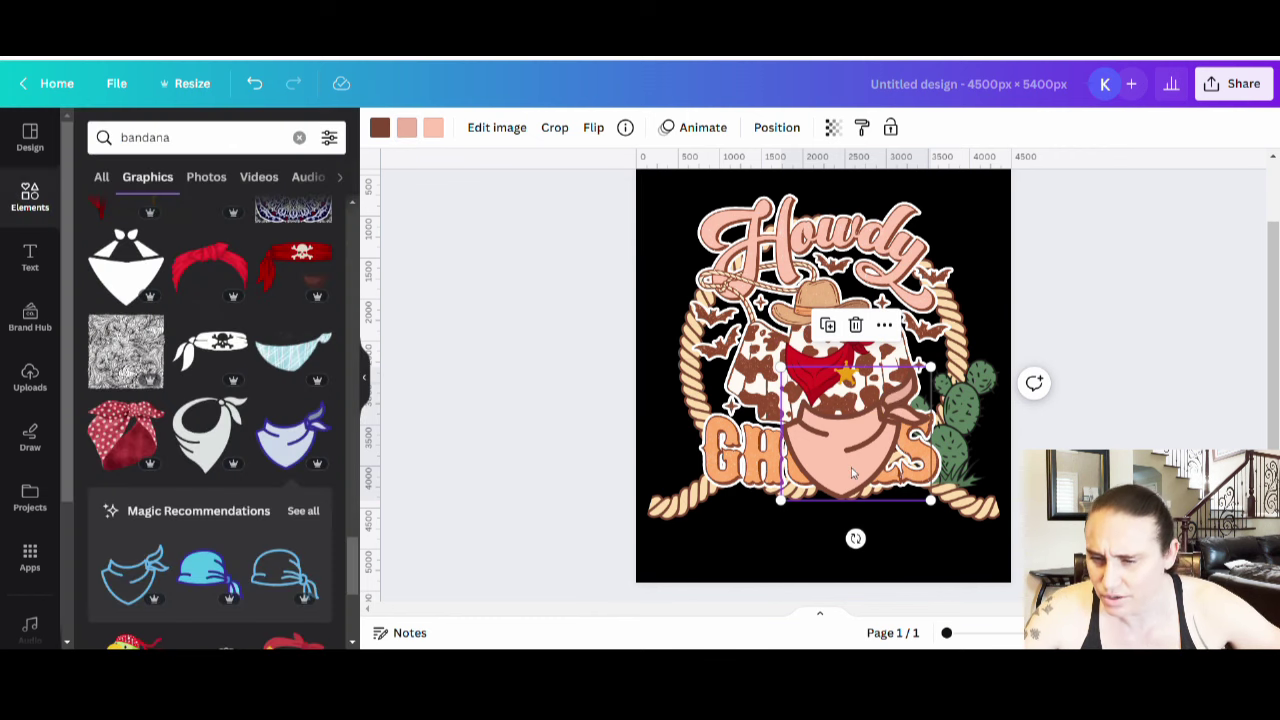
# Shrink the peach bandana onto the ghost's face, then drag it off the page.
pyautogui.moveTo(940, 512); pyautogui.dragTo(889, 463)
pyautogui.moveTo(802, 429); pyautogui.dragTo(801, 390)
pyautogui.click(1134, 387)
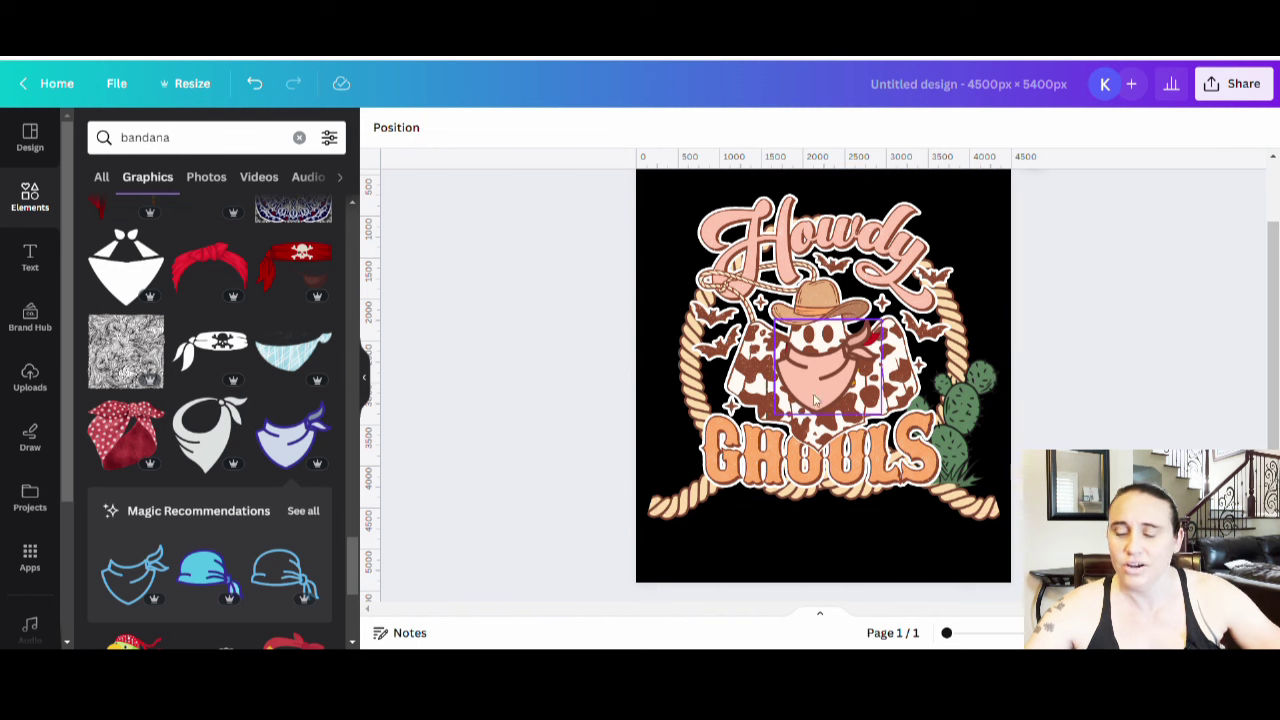
pyautogui.moveTo(856, 356); pyautogui.dragTo(818, 384)
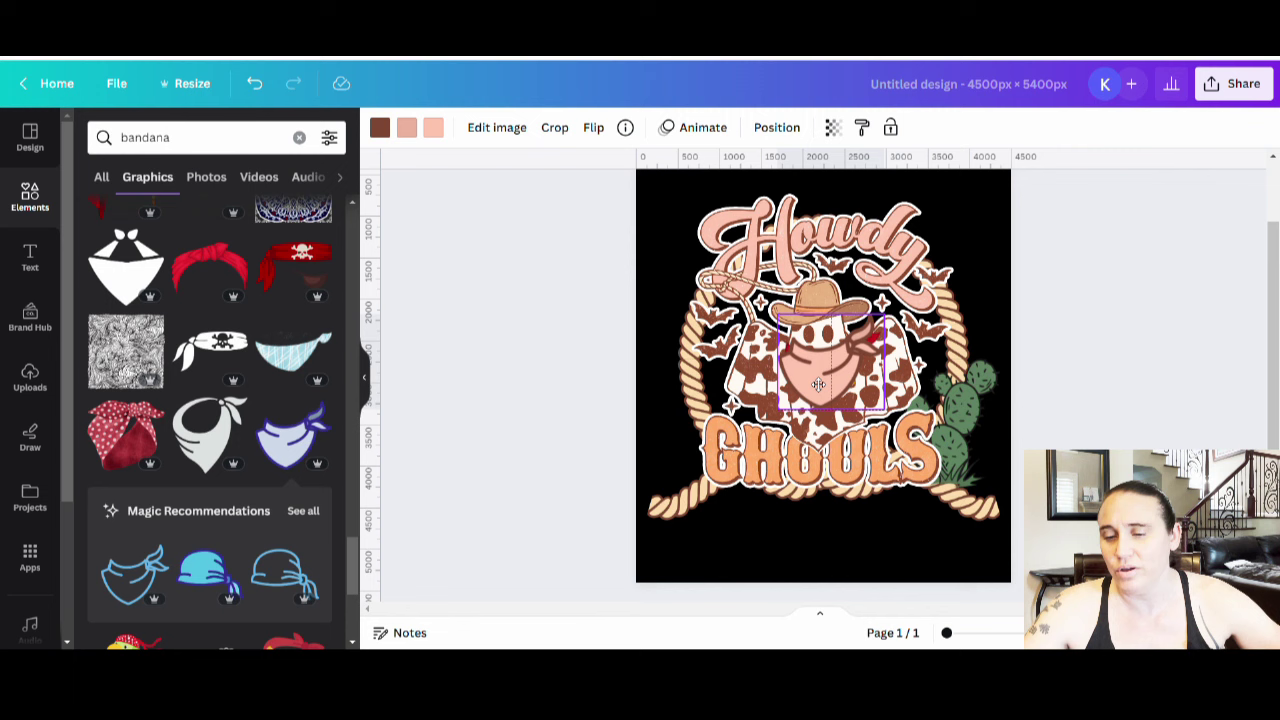
pyautogui.moveTo(818, 384); pyautogui.dragTo(249, 369)
# Marquee-select all the artwork and move it until it snaps to the page centre.
pyautogui.scroll(-3, 249, 369)
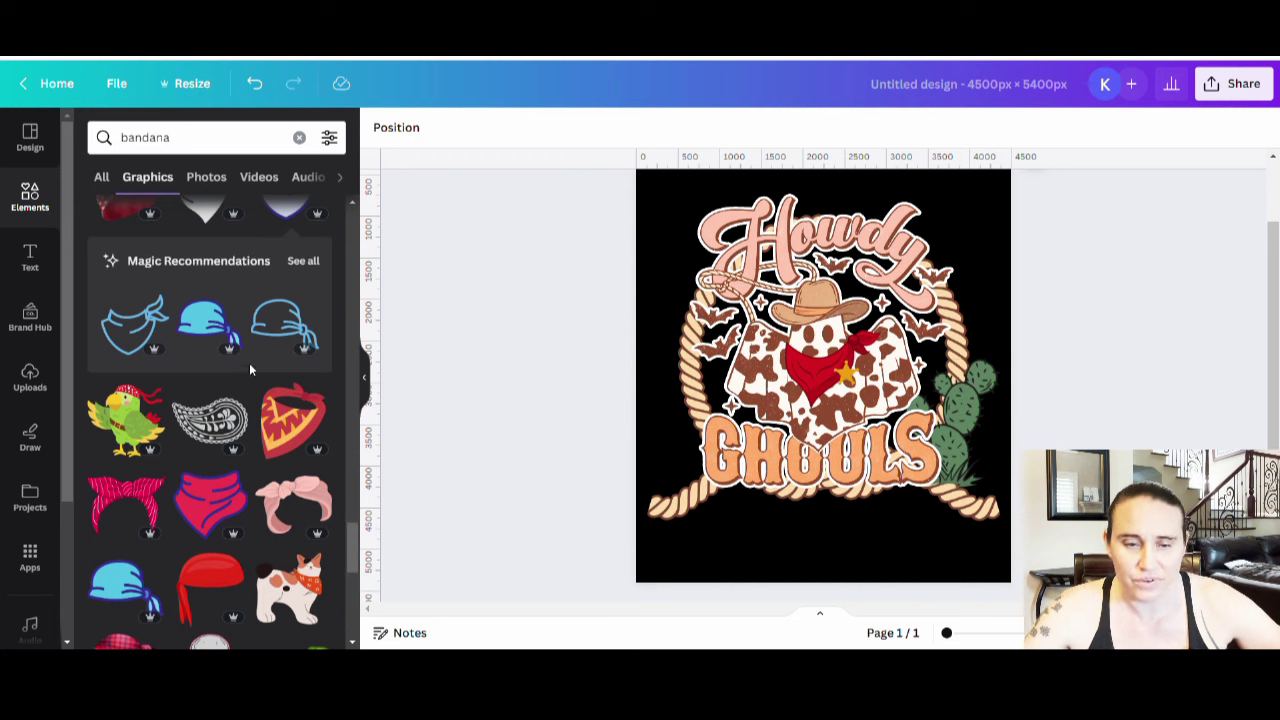
pyautogui.scroll(-4, 252, 365)
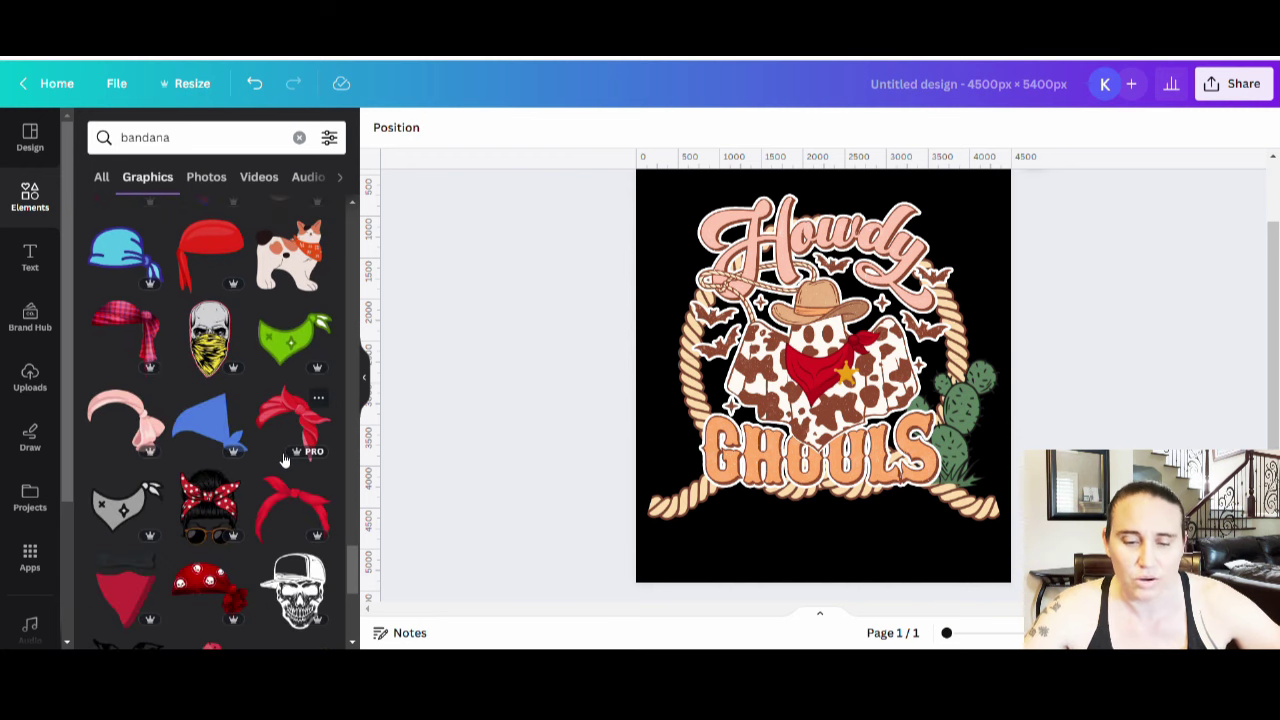
pyautogui.scroll(-2, 340, 413)
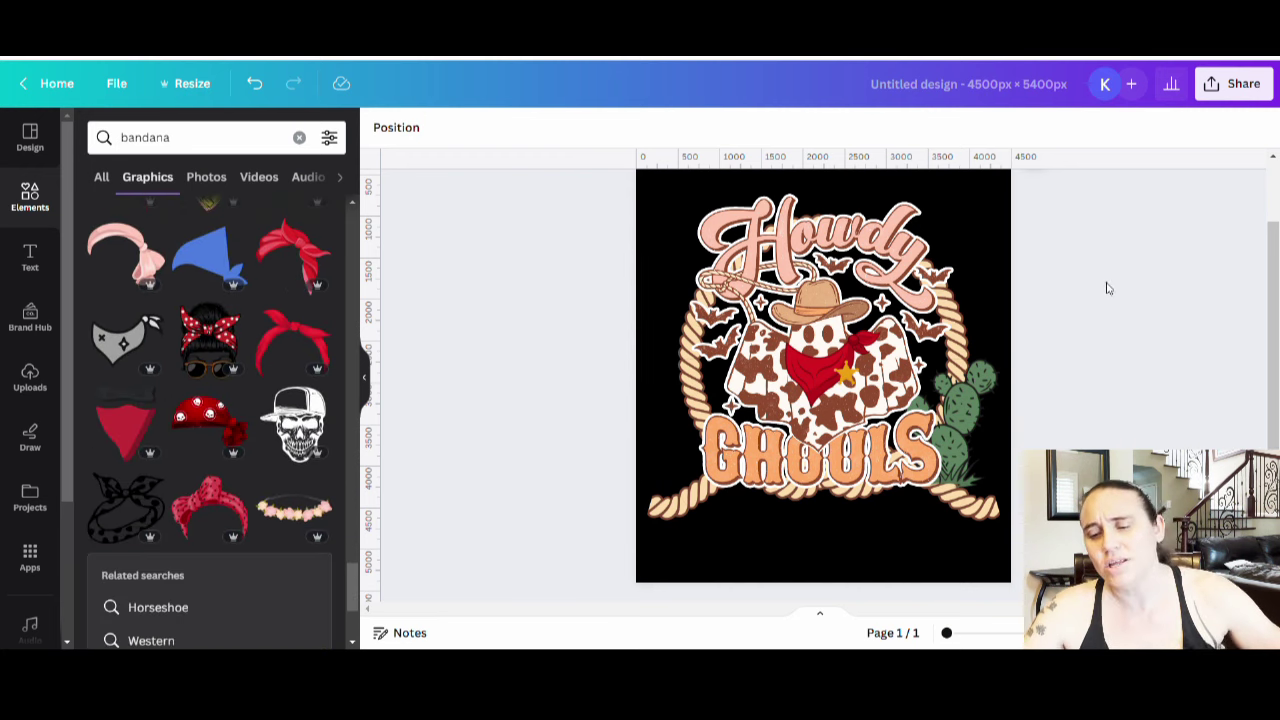
pyautogui.scroll(1, 1094, 320)
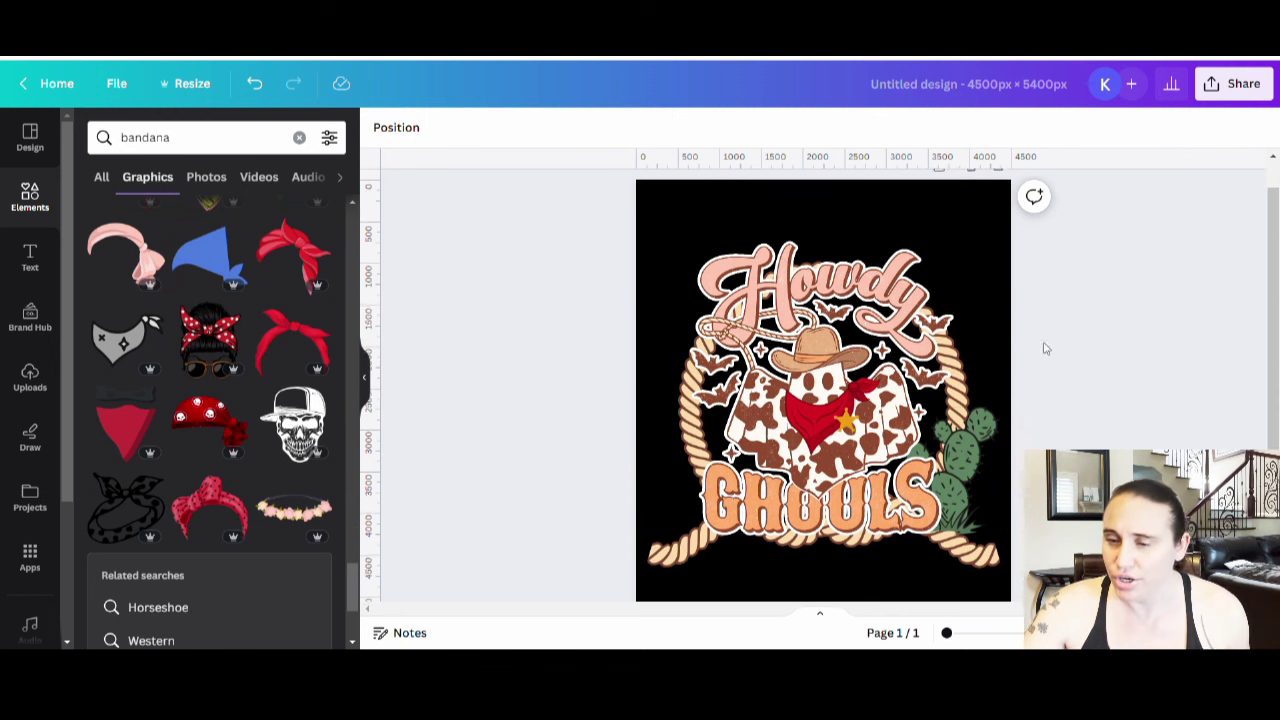
pyautogui.scroll(-1, 1045, 348)
pyautogui.moveTo(977, 557); pyautogui.dragTo(505, 190)
pyautogui.scroll(1, 853, 440)
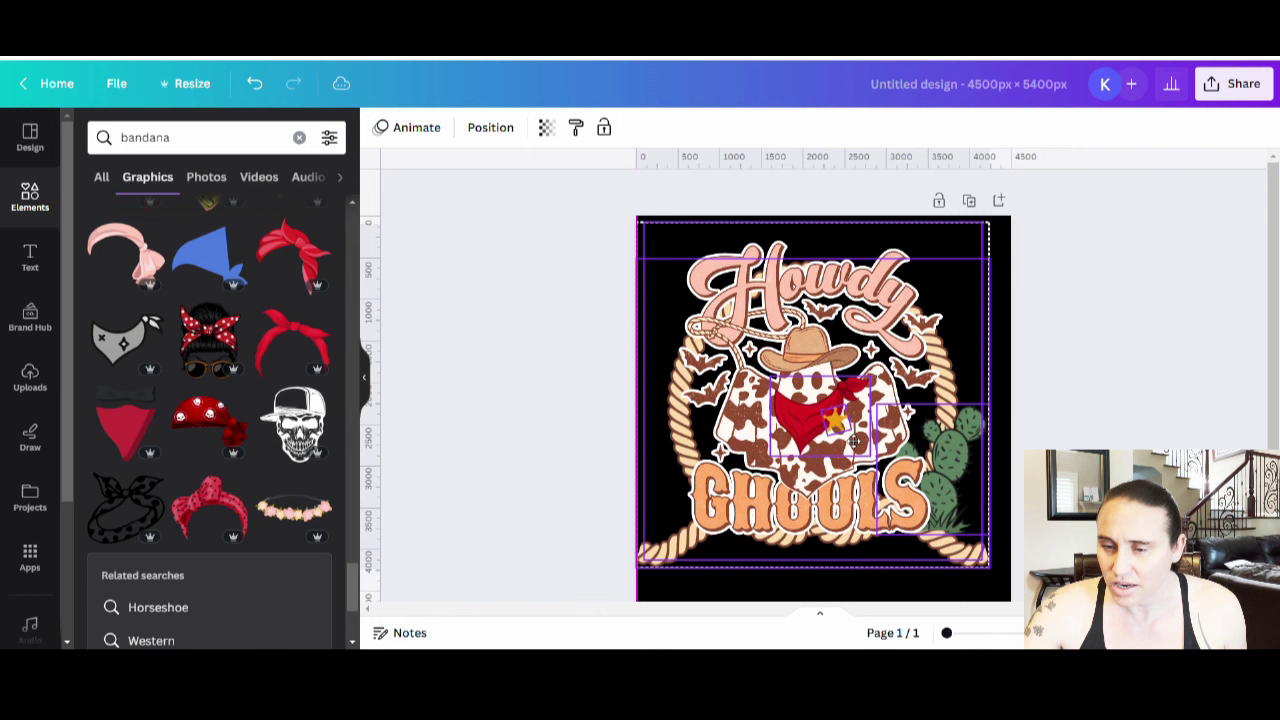
pyautogui.moveTo(854, 441); pyautogui.dragTo(862, 438)
pyautogui.click(1116, 407)
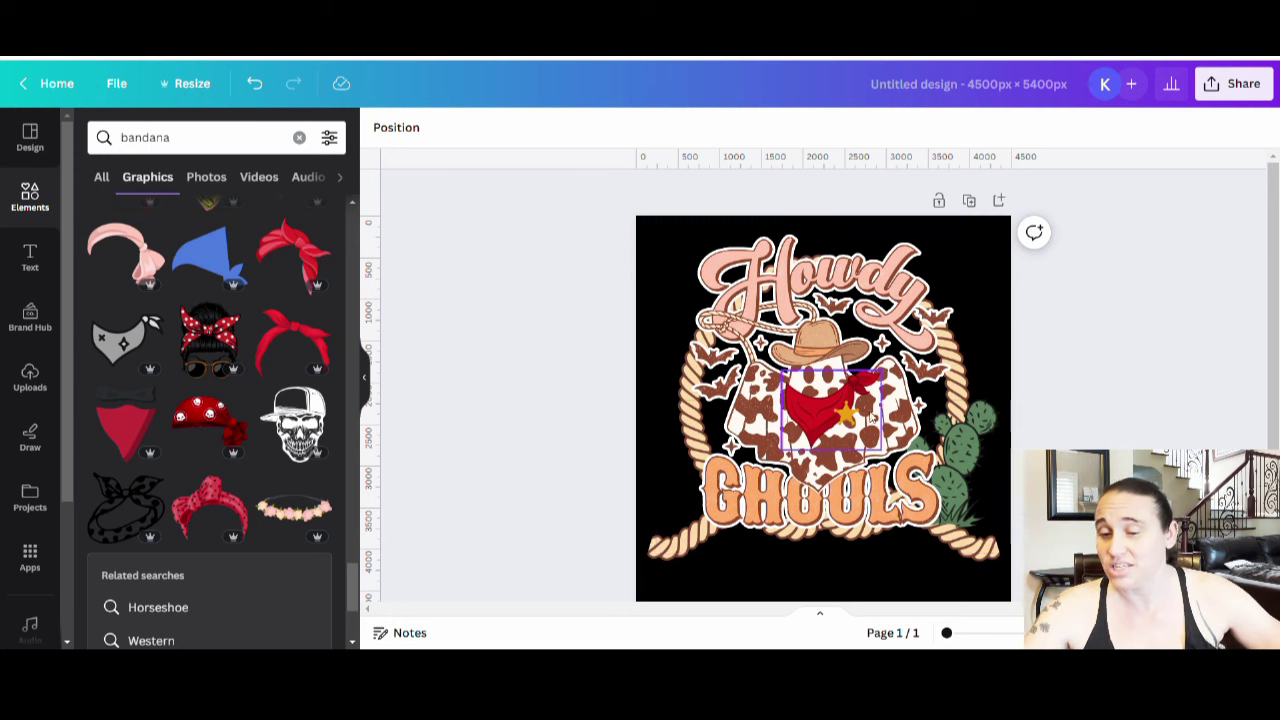
pyautogui.scroll(-1, 870, 418)
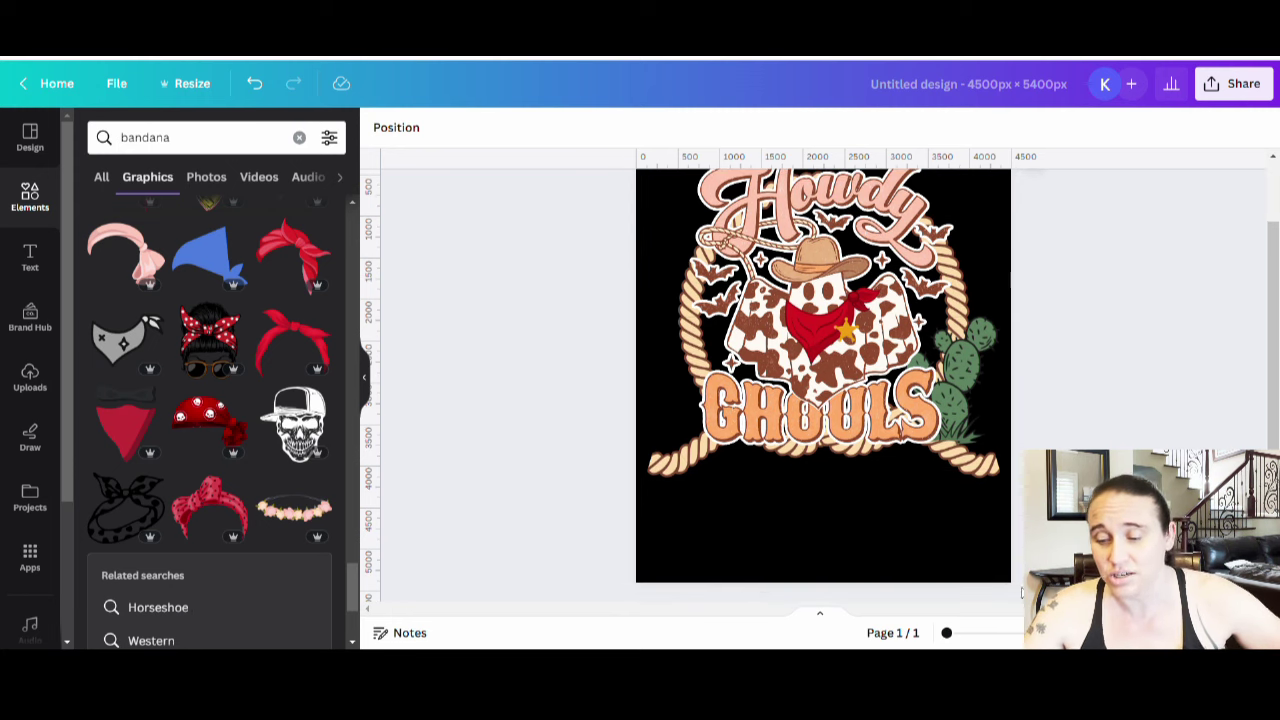
pyautogui.click(1001, 557)
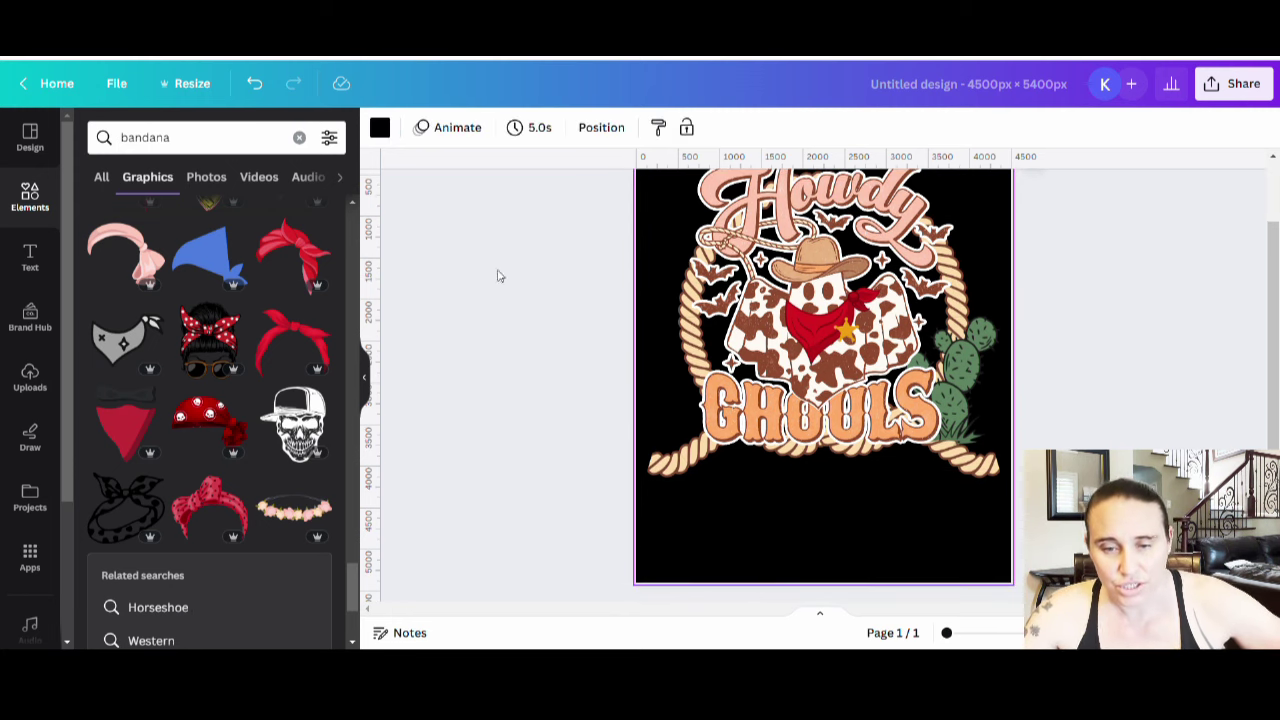
pyautogui.click(380, 128)
pyautogui.click(322, 605)
pyautogui.click(30, 197)
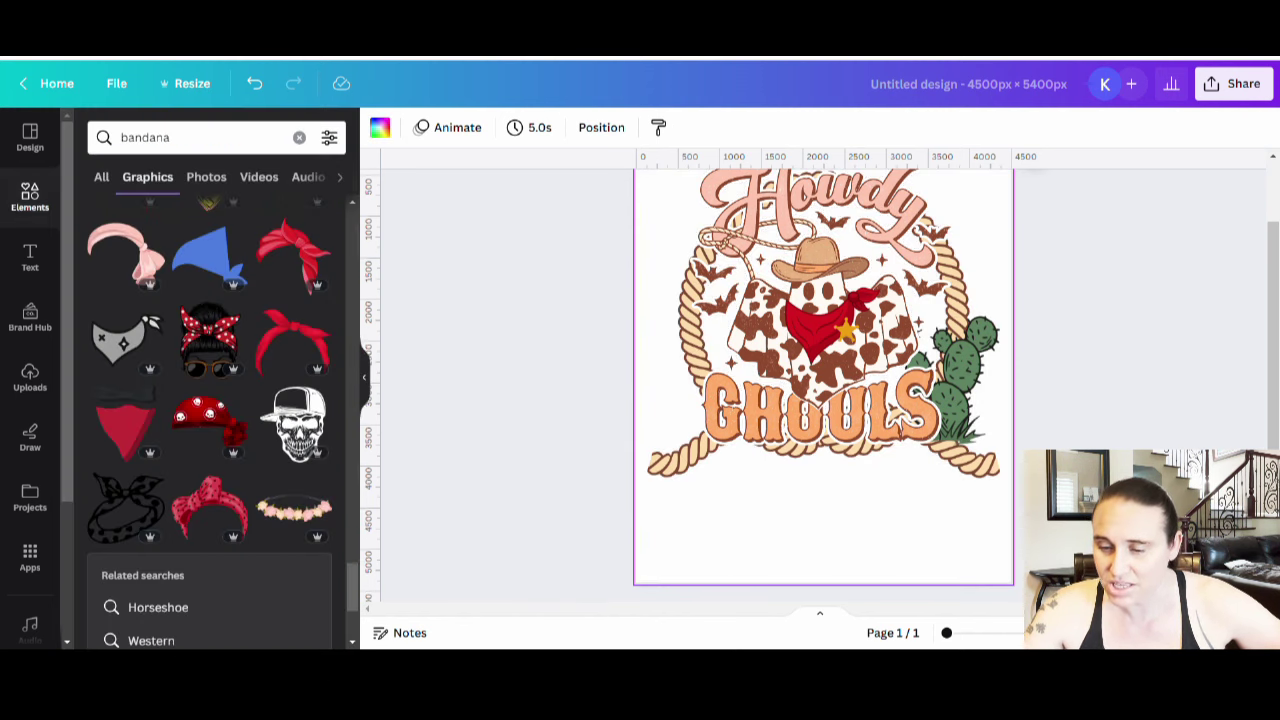
pyautogui.scroll(1, 822, 400)
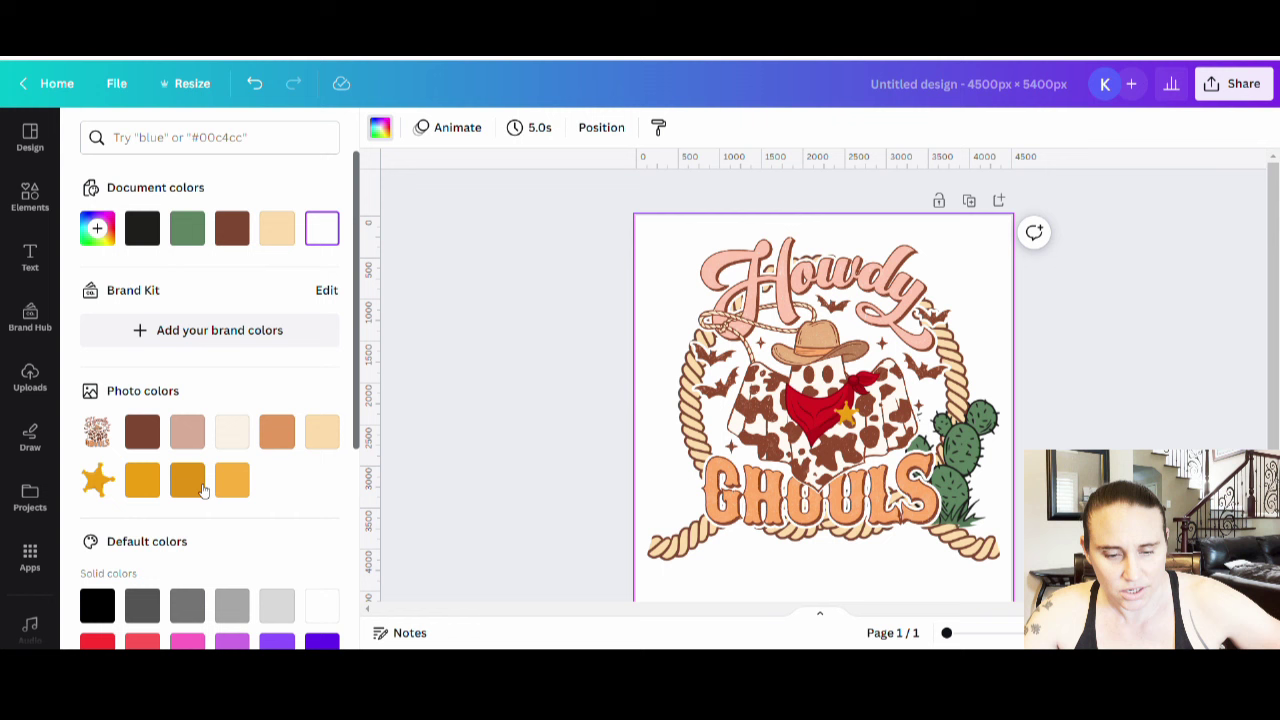
pyautogui.click(97, 605)
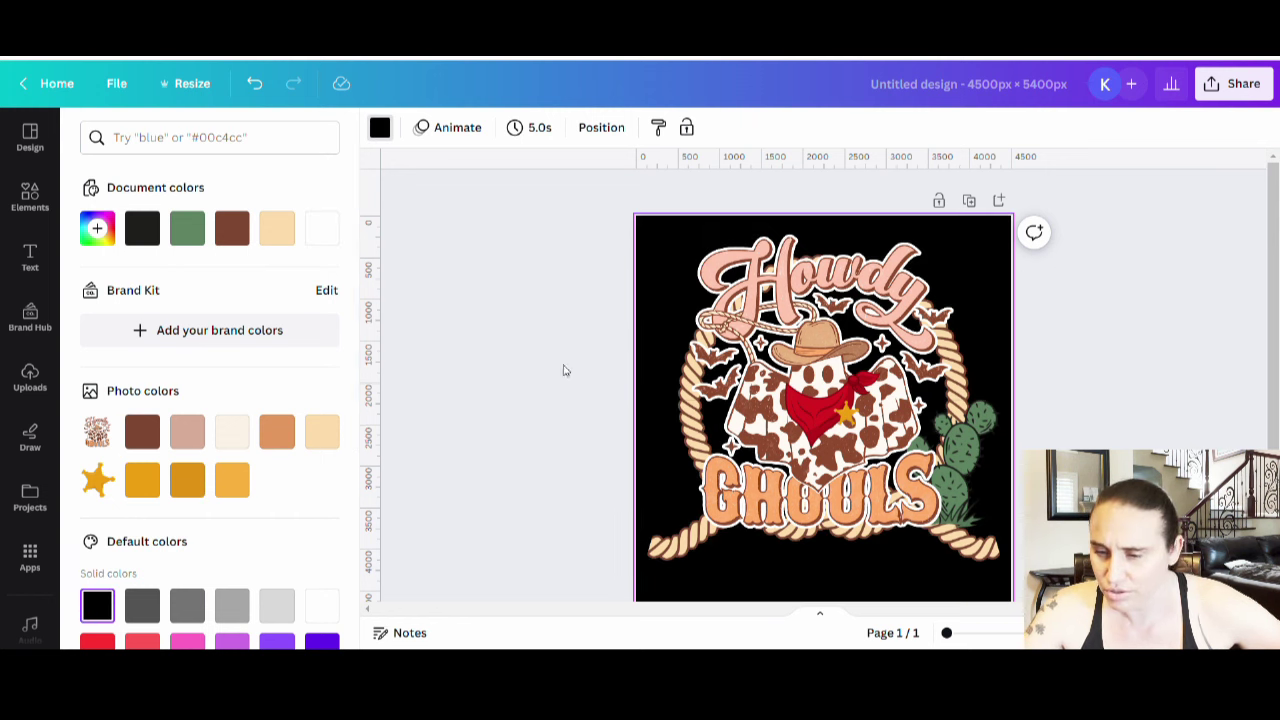
pyautogui.click(563, 371)
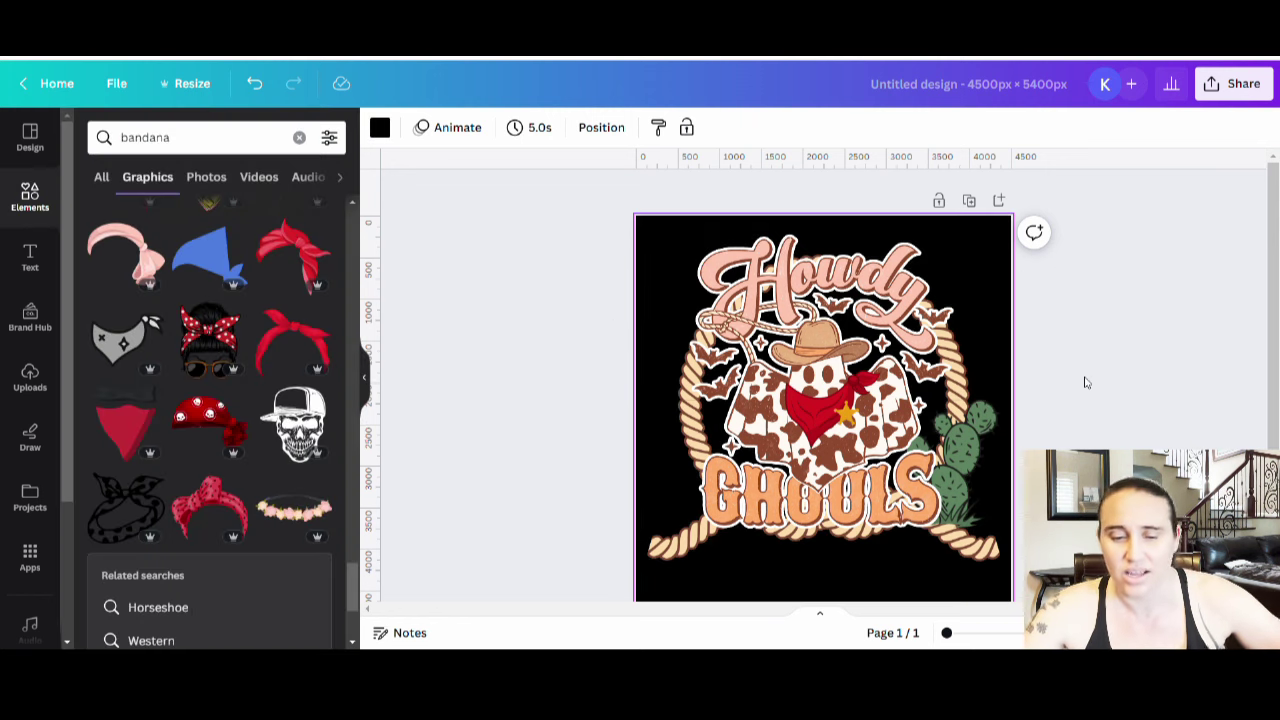